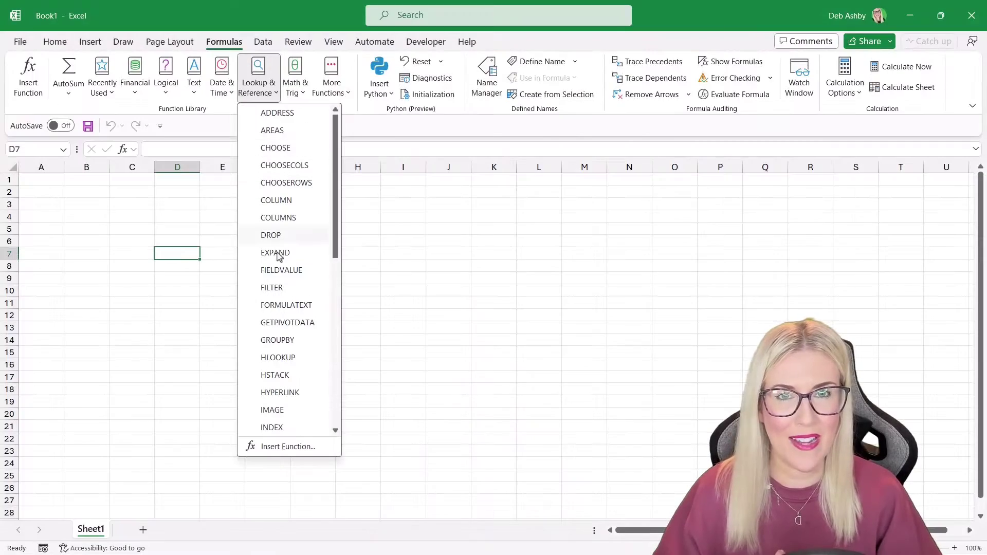
Close the Lookup & Reference list and review the Office update options under File > Account.
mouse_move(312, 340)
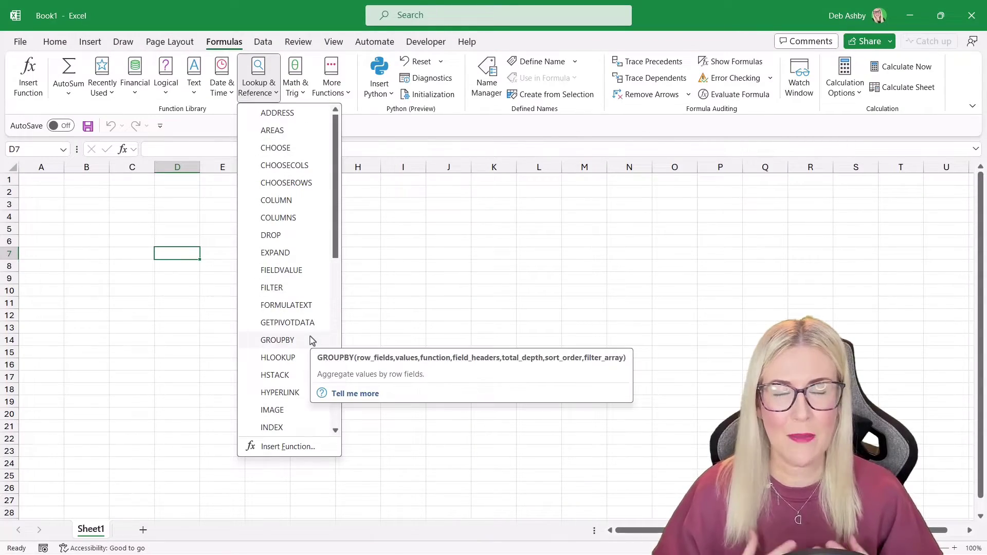
key("Escape")
left_click(20, 41)
left_click(42, 480)
left_click(434, 271)
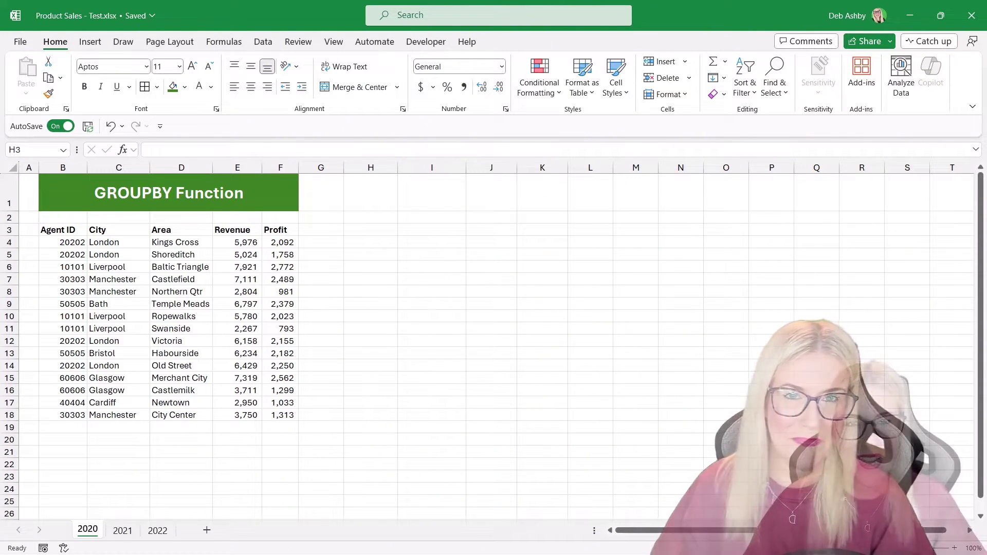
left_click(496, 256)
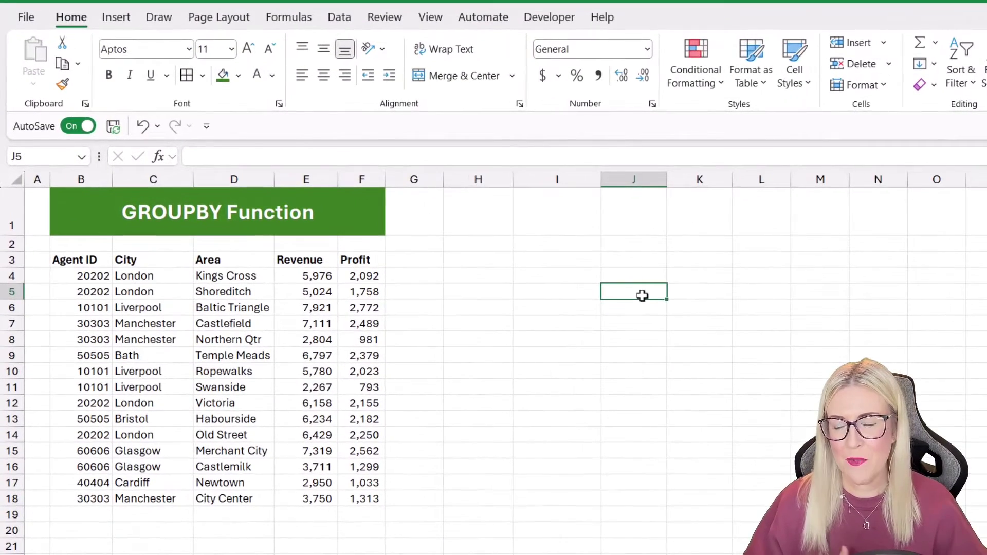
left_click_drag(67, 260, 82, 371)
left_click(83, 317)
left_click_drag(152, 262, 146, 339)
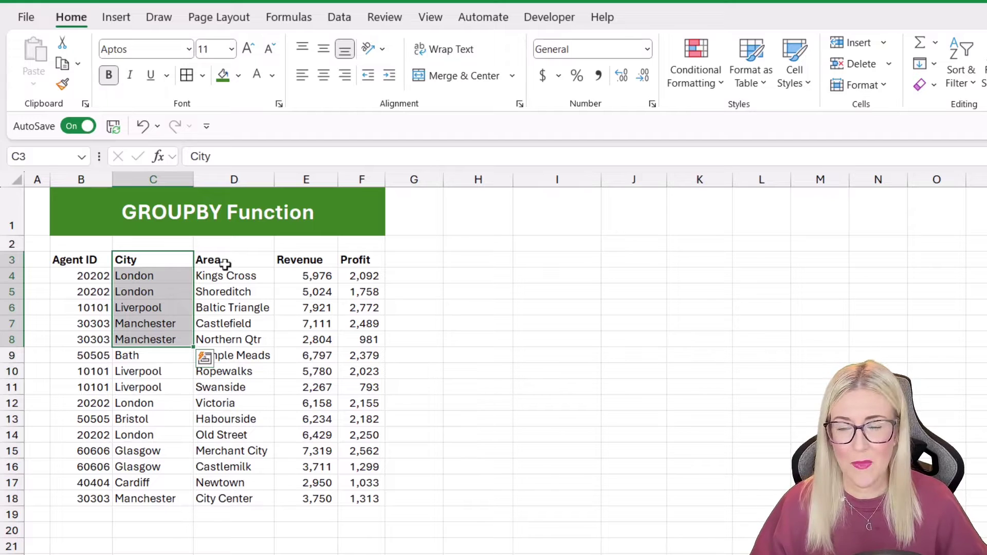
left_click_drag(221, 260, 221, 323)
left_click_drag(312, 263, 308, 322)
left_click_drag(366, 260, 363, 309)
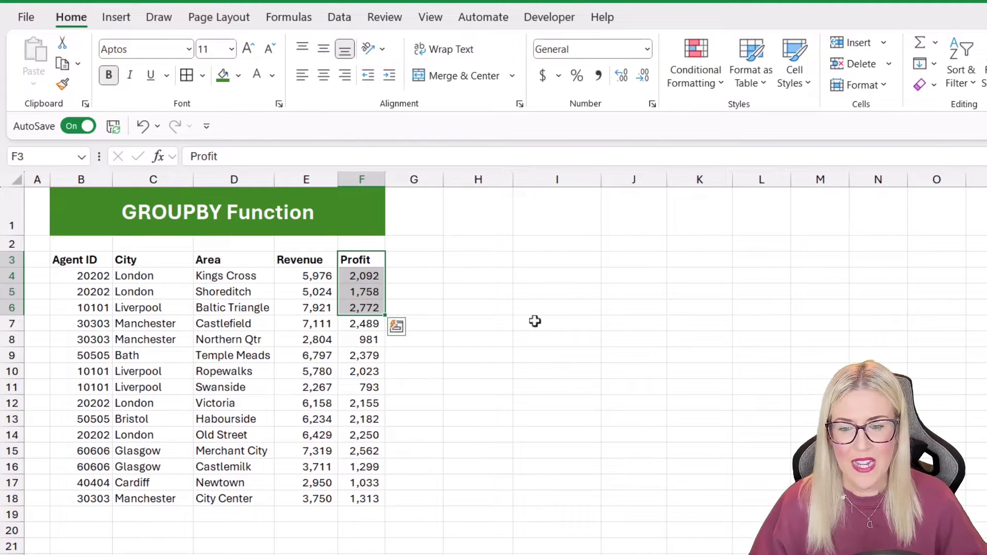
Start =GROUPBY( in H4 with the City range C3:C18 as row fields.
left_click(458, 277)
type("=")
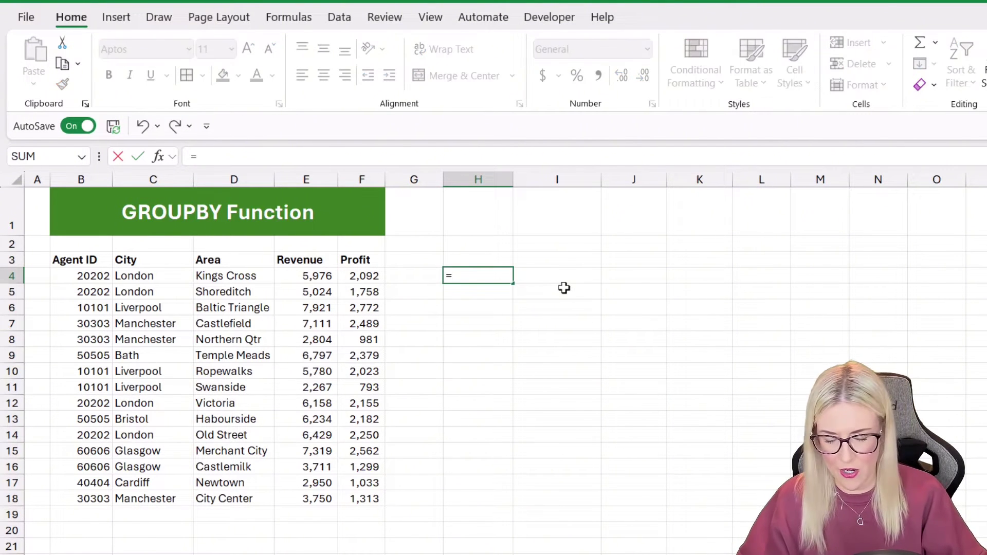
type("GR")
key("Tab")
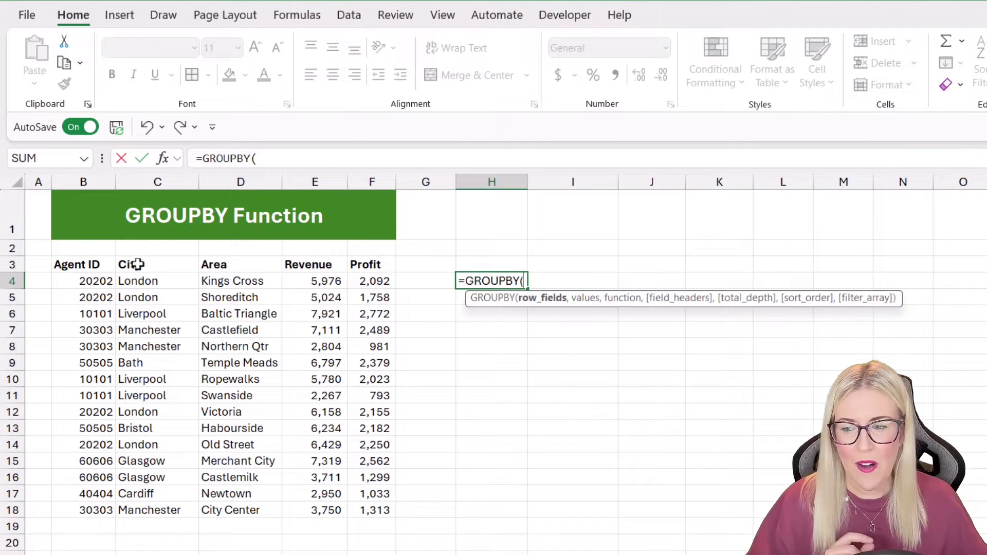
left_click(155, 264)
left_click_drag(156, 305, 150, 509)
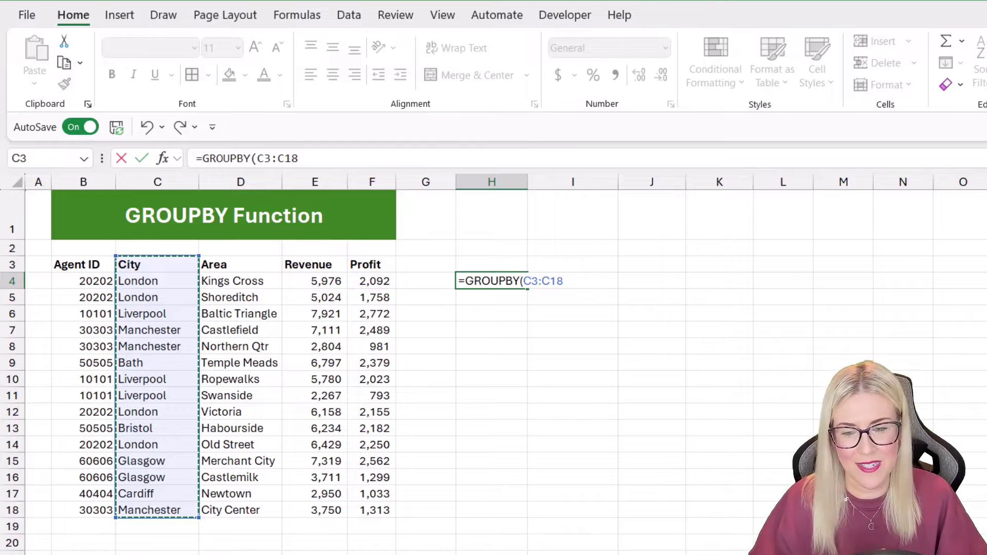
type(",")
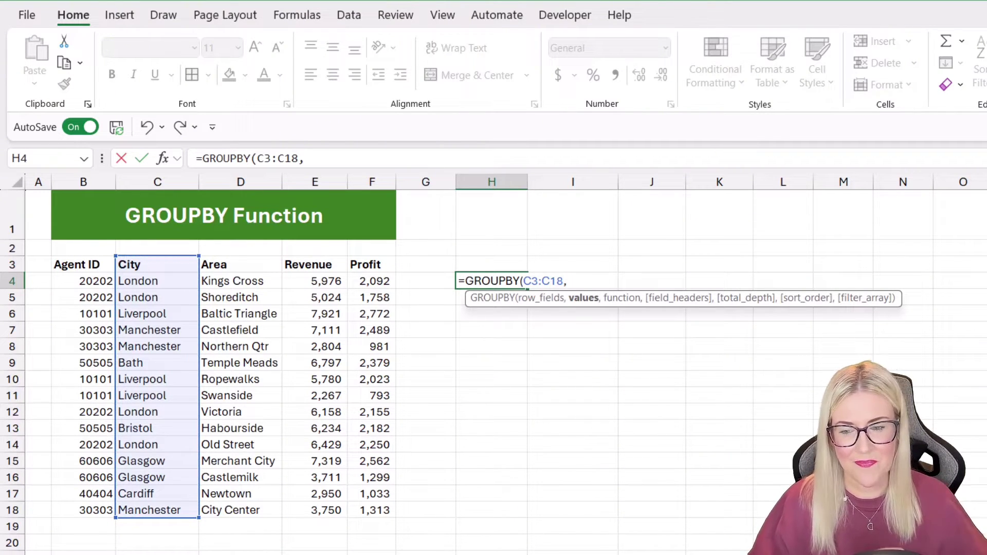
Add Profit F3:F18 as the GROUPBY values argument, followed by a comma.
left_click_drag(363, 264, 366, 508)
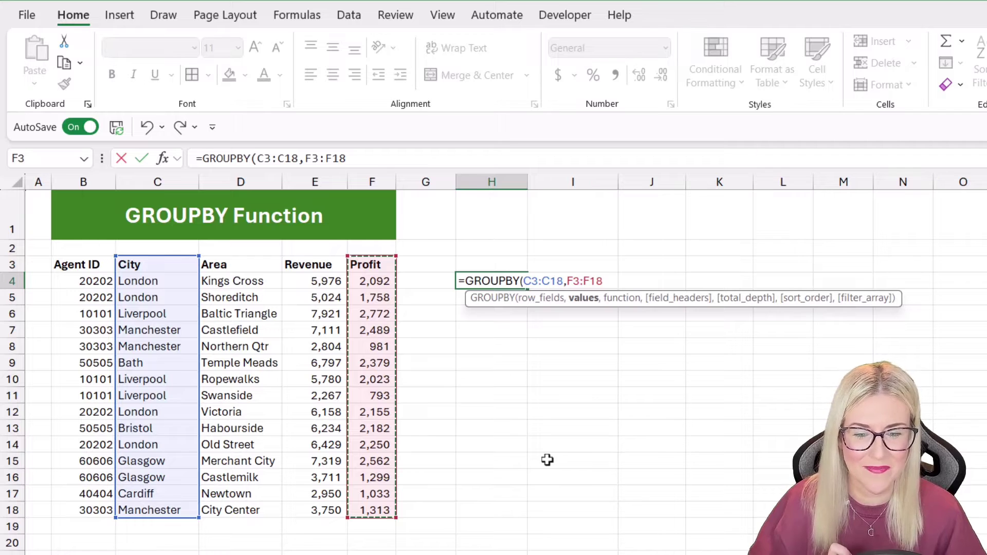
type(",")
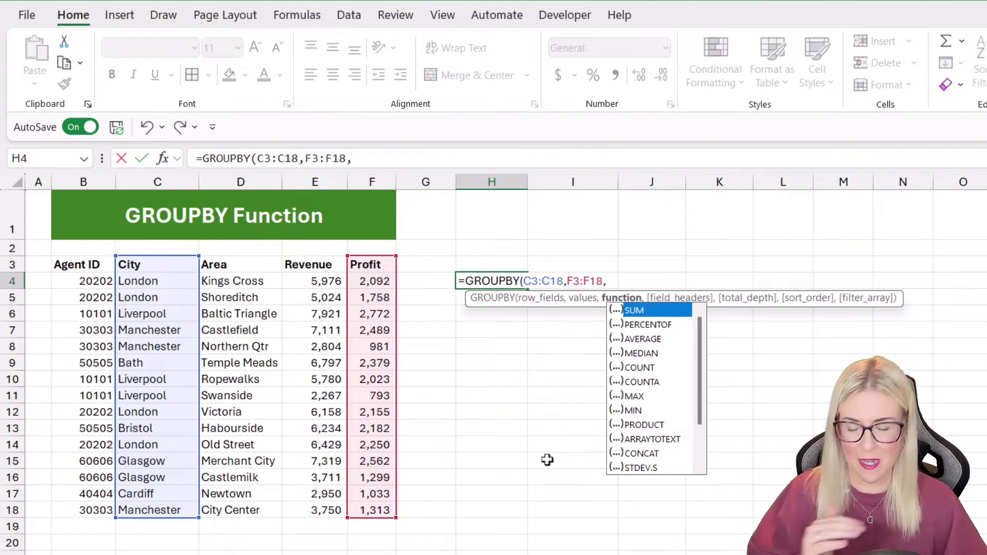
Finish the formula with SUM so it spills city profit totals and a 28080.85 Total.
key("Tab")
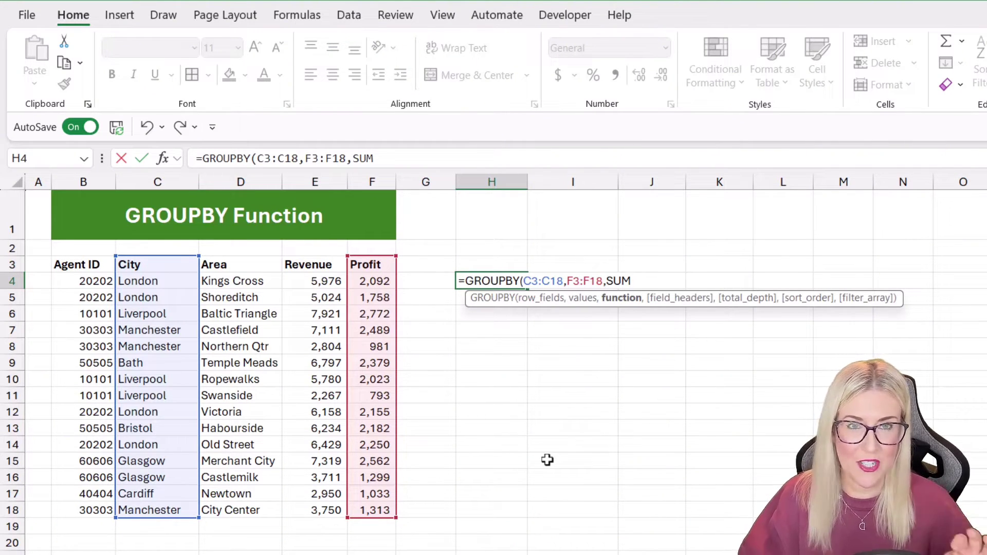
type(")")
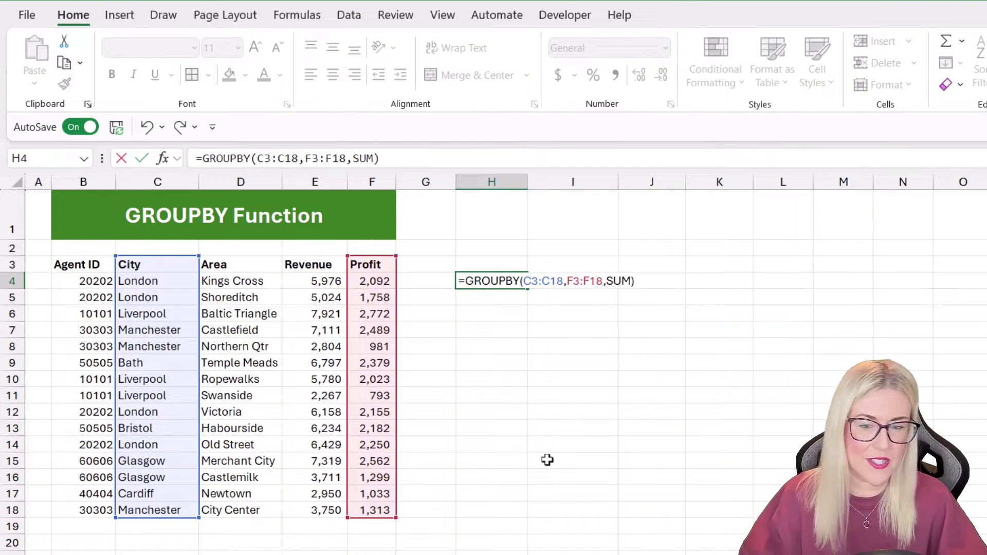
key("Return")
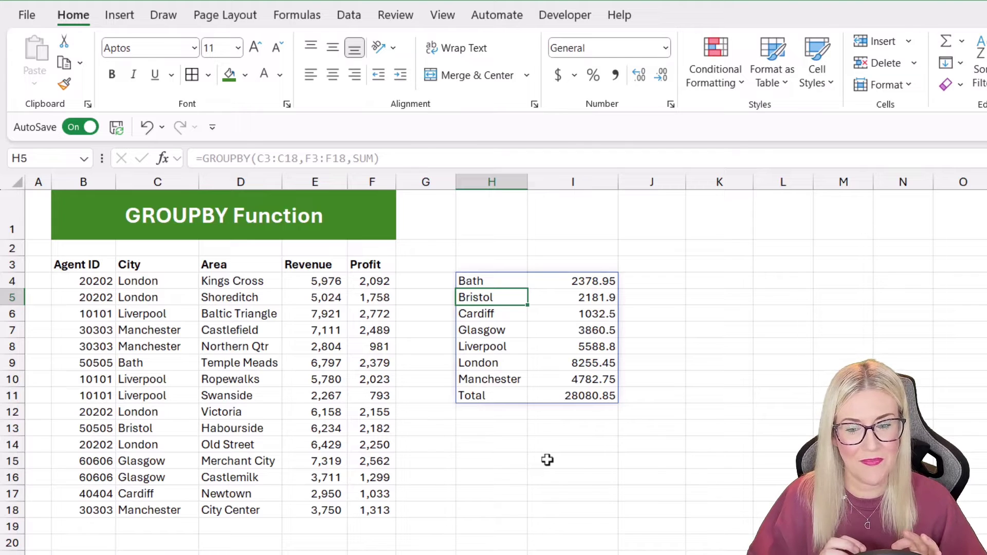
Give column I Comma Style with zero decimals so the Total reads 28,081.
left_click(471, 396)
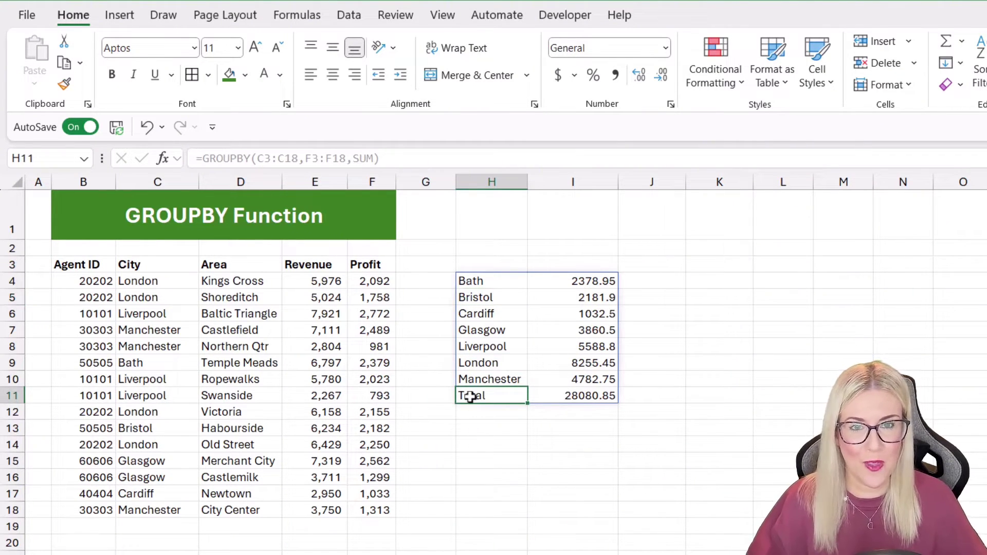
left_click(593, 399)
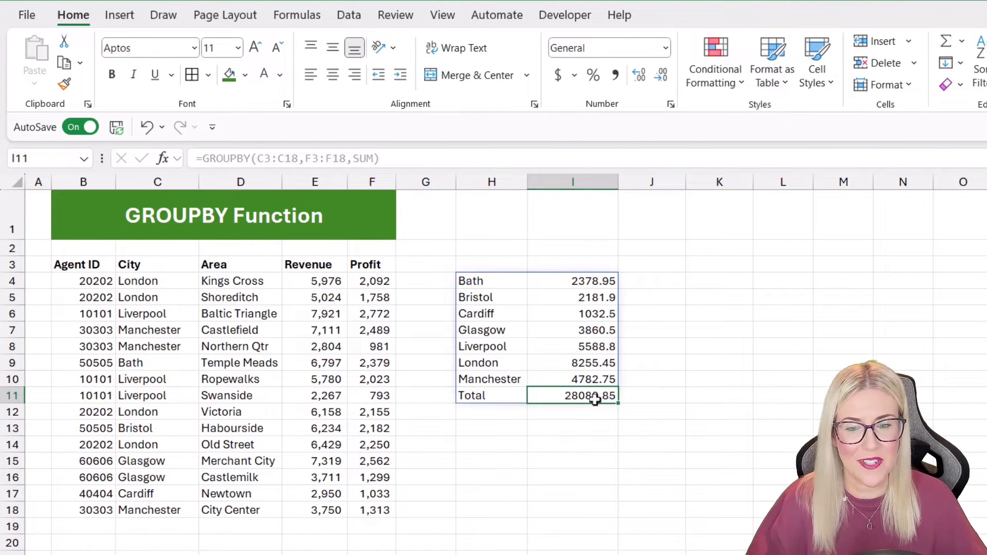
left_click(564, 236)
key("ctrl+space")
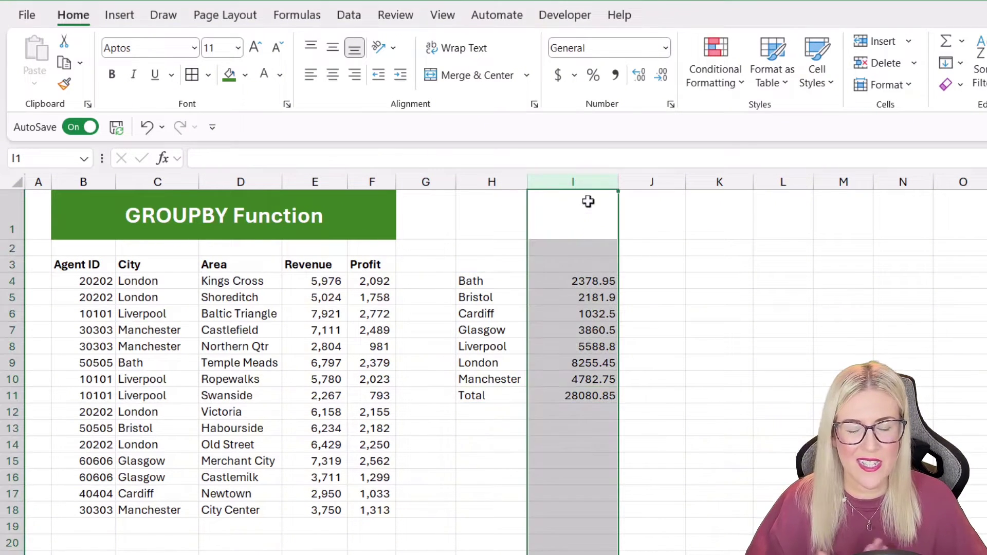
left_click(615, 76)
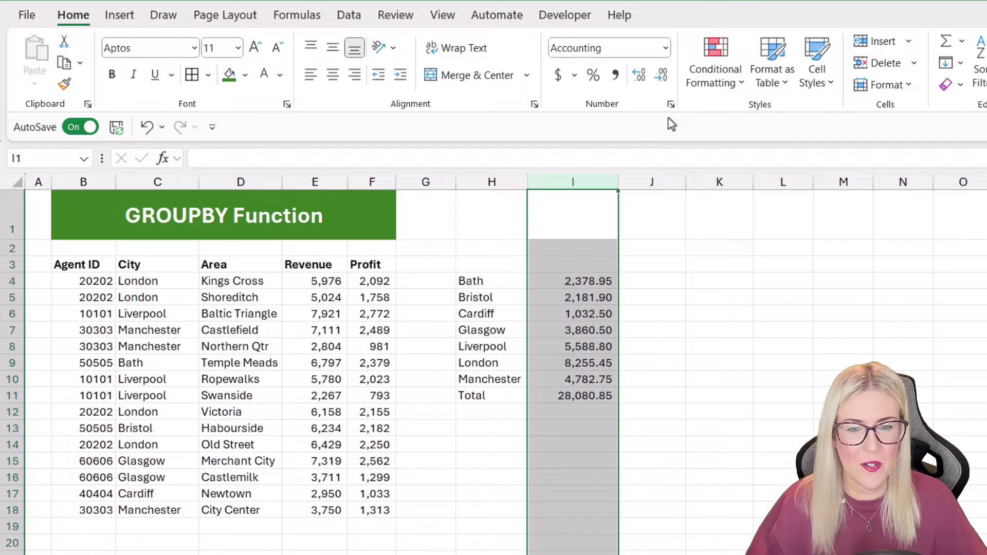
left_click(660, 76)
left_click(660, 76)
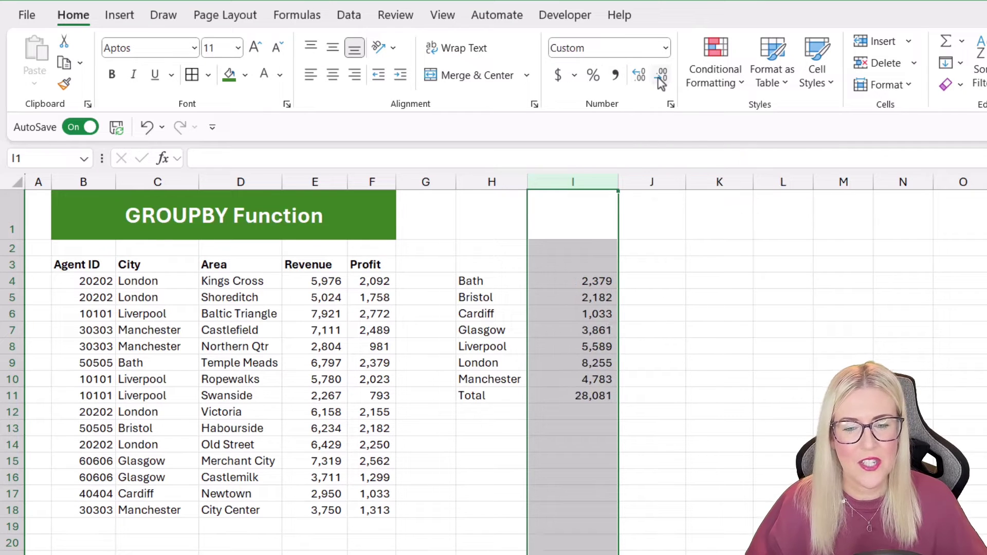
left_click(575, 346)
key("Up")
key("Up")
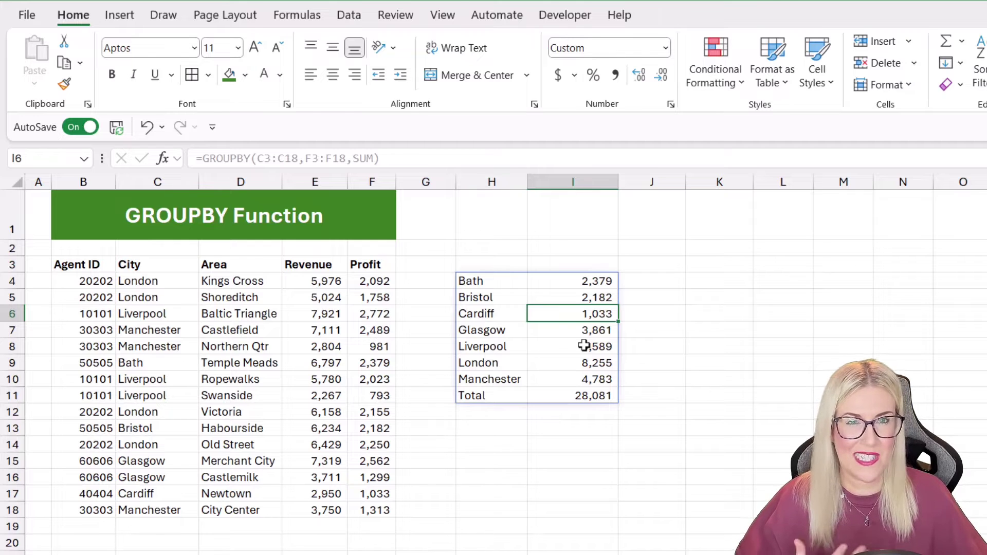
left_click(508, 283)
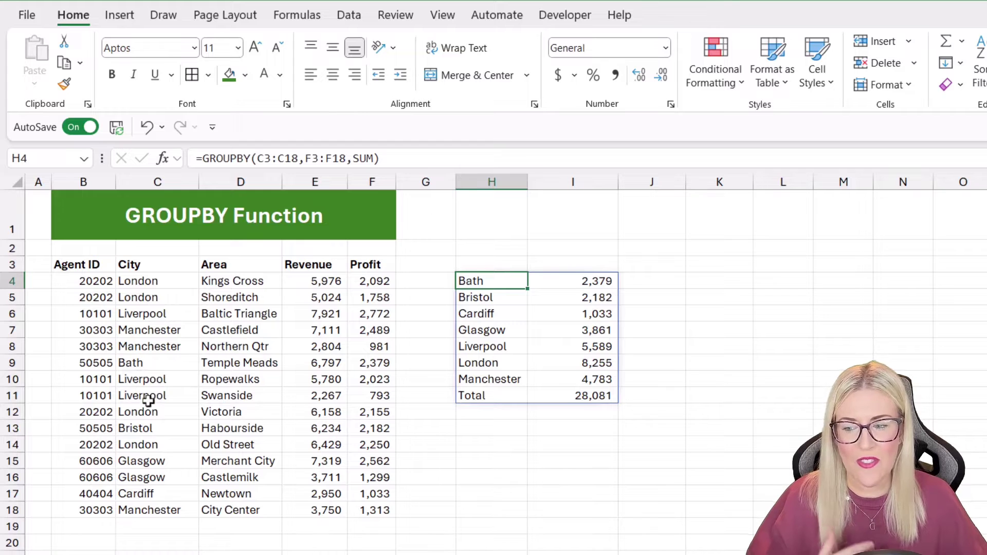
left_click(140, 364)
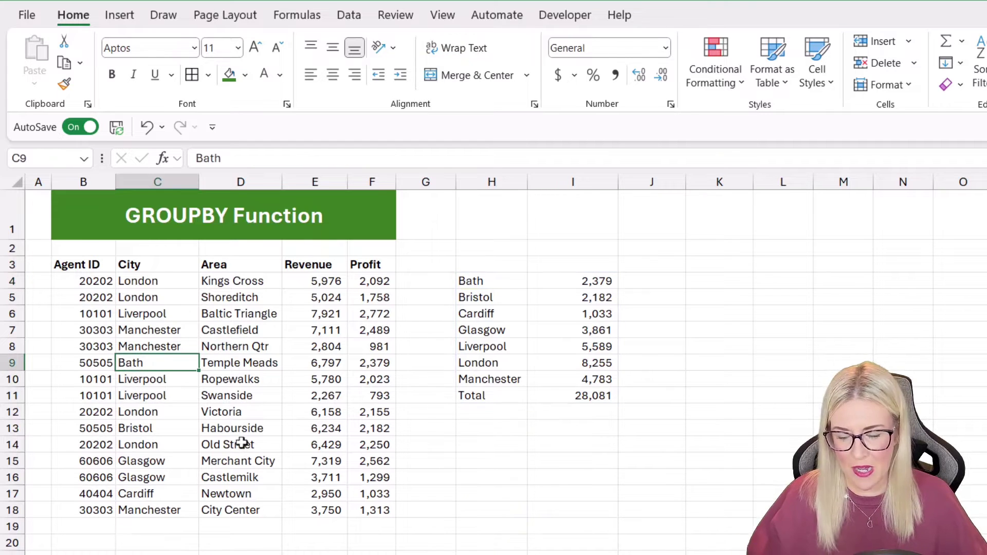
type("Birmingham")
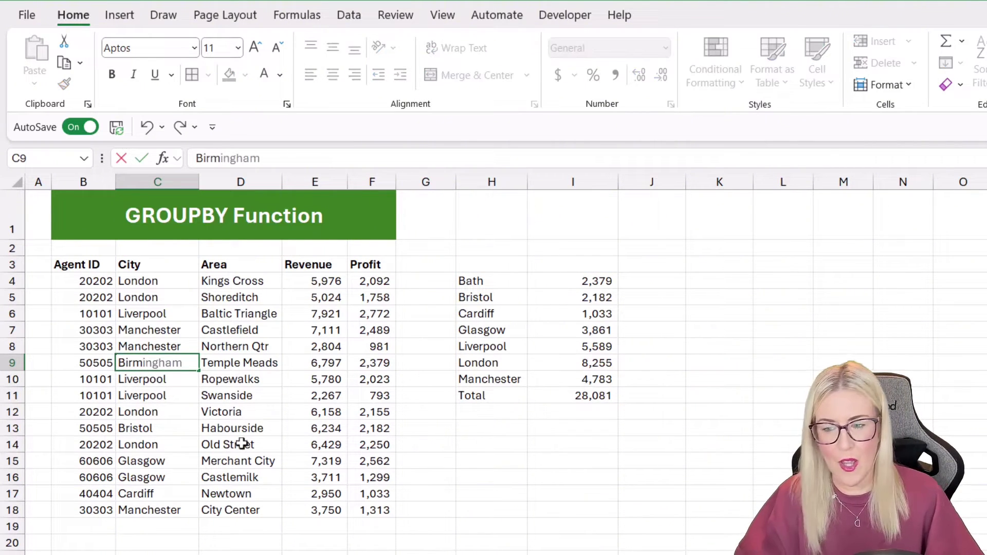
key("Return")
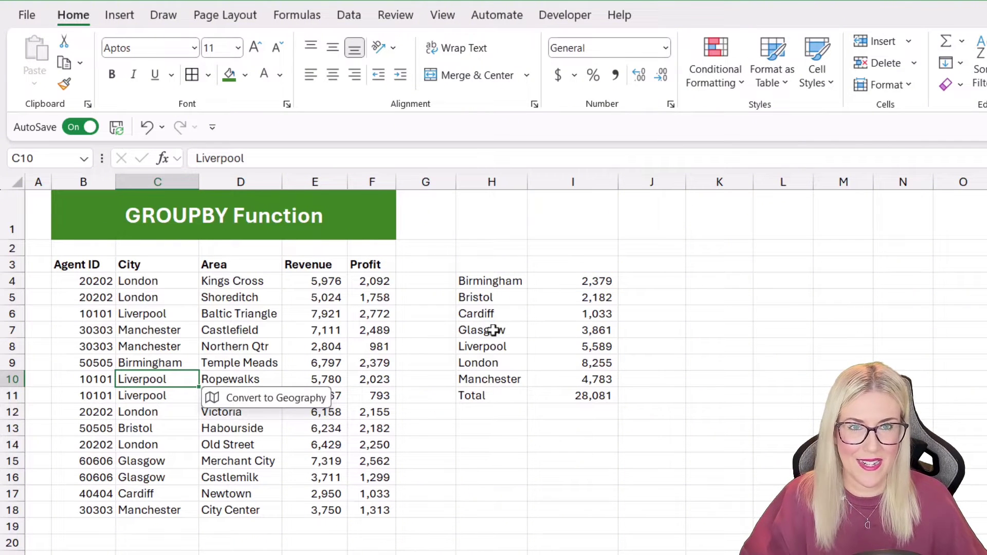
left_click(272, 332)
left_click(84, 529)
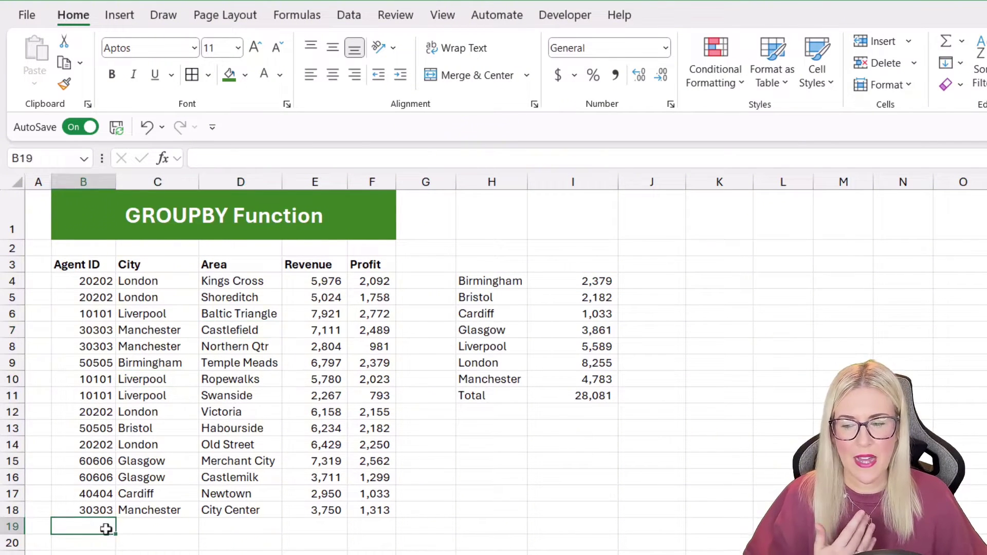
left_click_drag(129, 529, 374, 524)
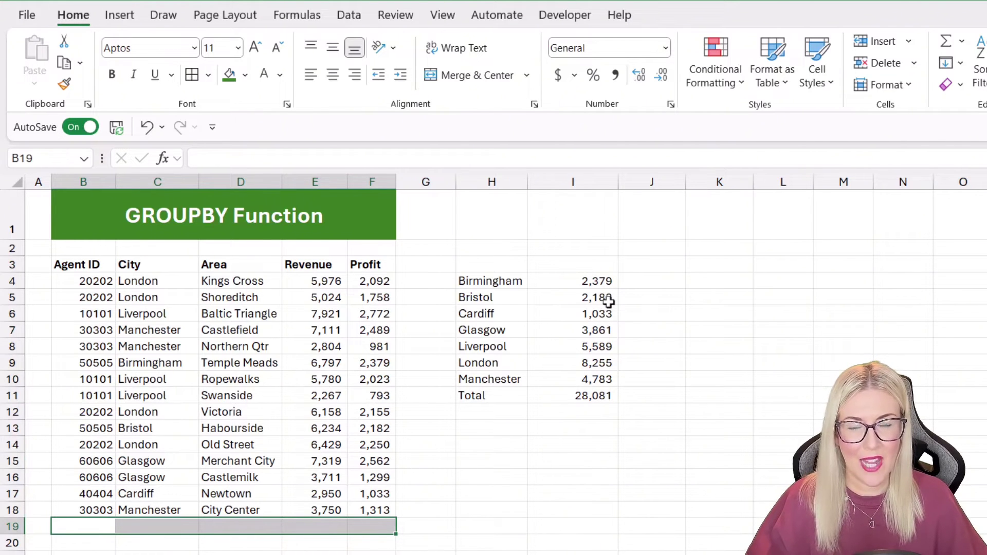
left_click(163, 365)
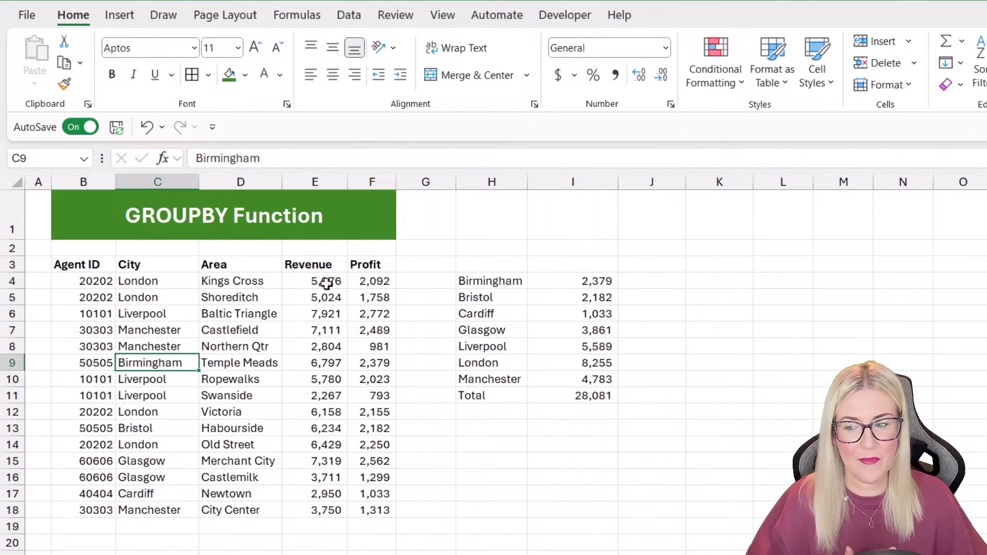
left_click_drag(82, 281, 363, 510)
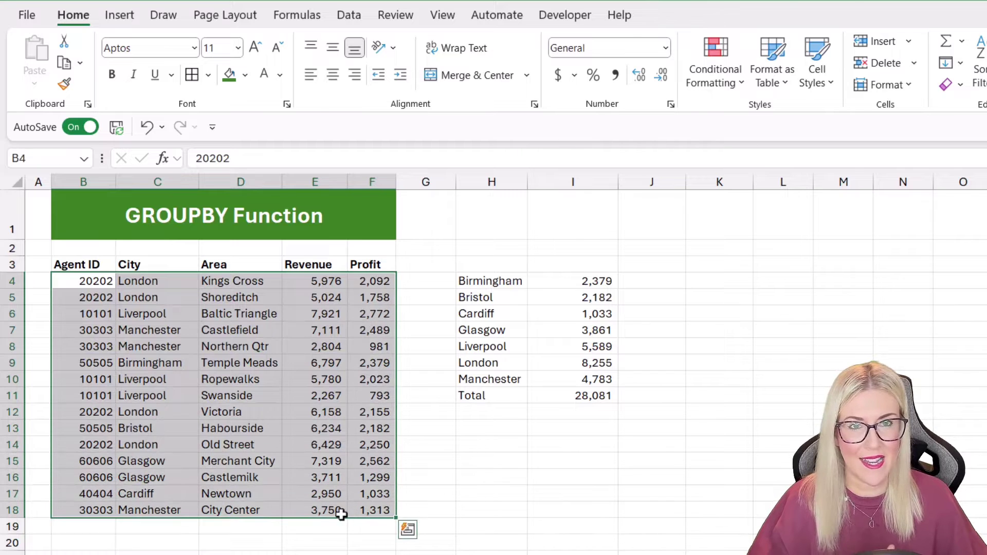
left_click_drag(72, 525, 358, 522)
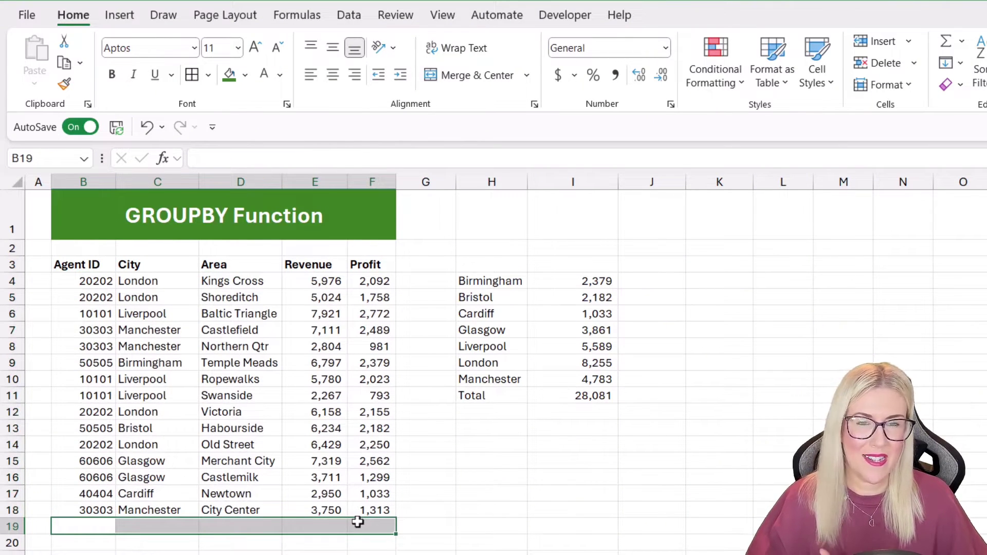
left_click(241, 353)
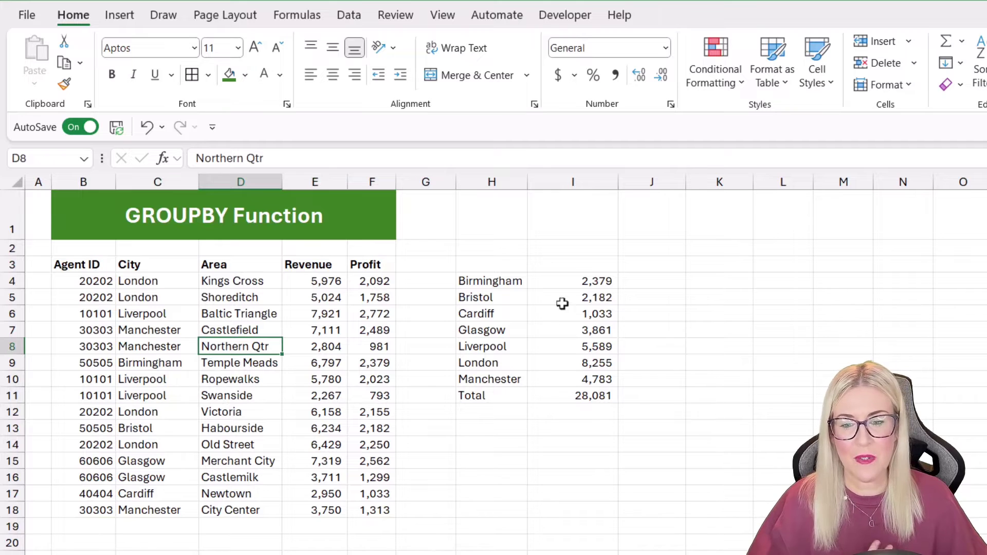
left_click_drag(470, 285, 594, 395)
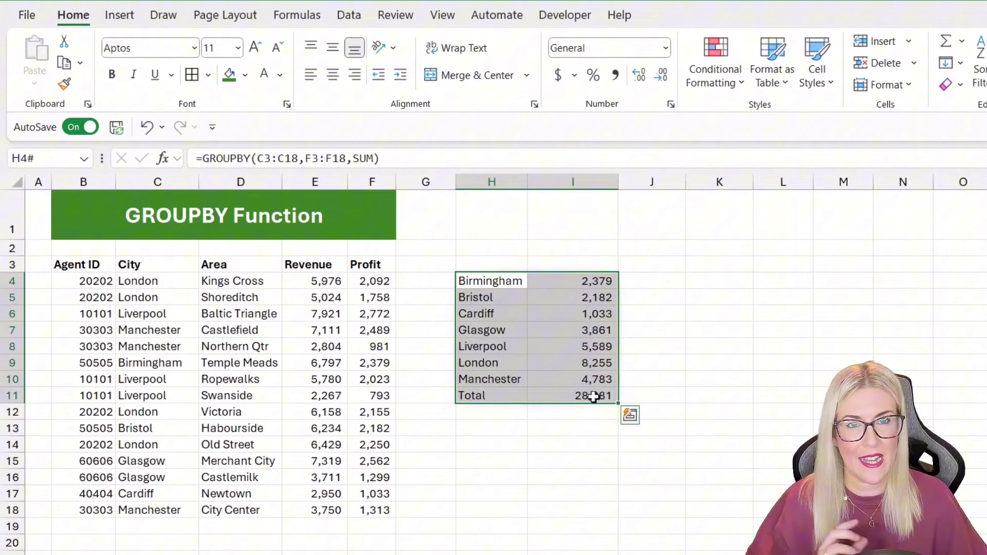
left_click(479, 282)
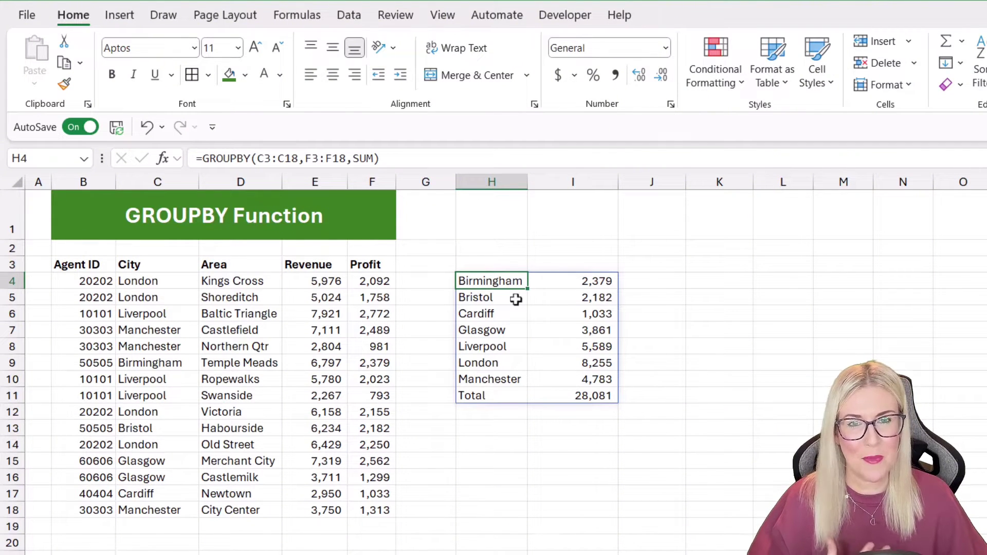
left_click_drag(258, 159, 346, 158)
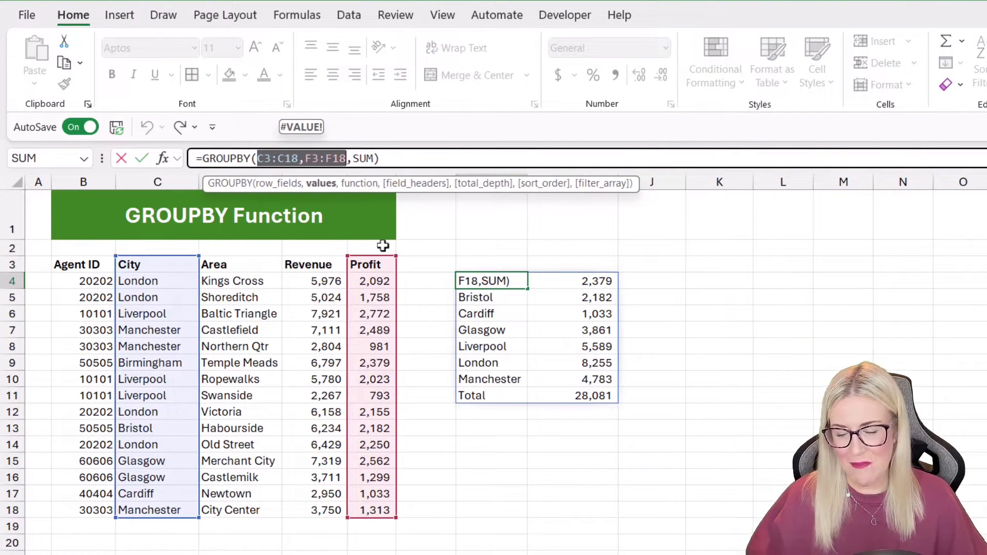
key("Escape")
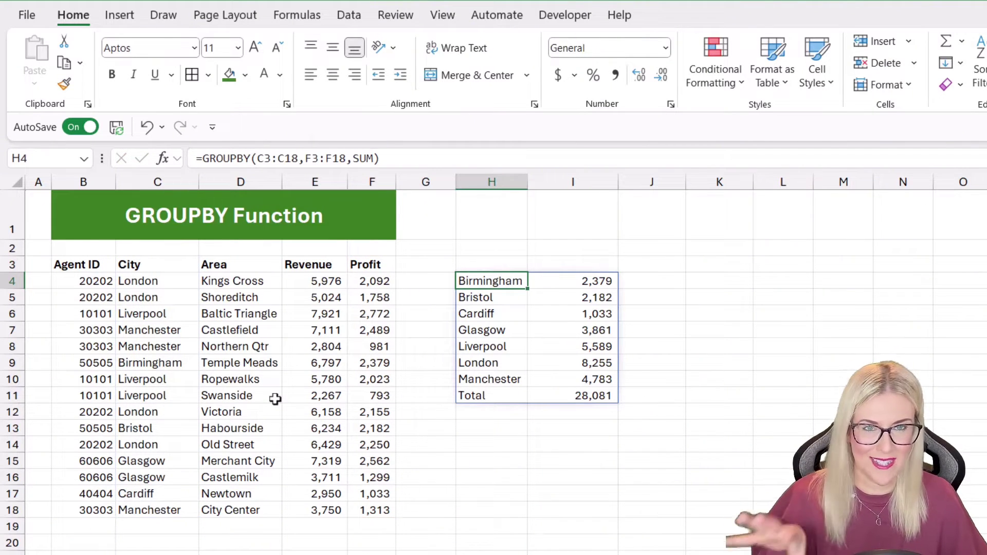
left_click(255, 394)
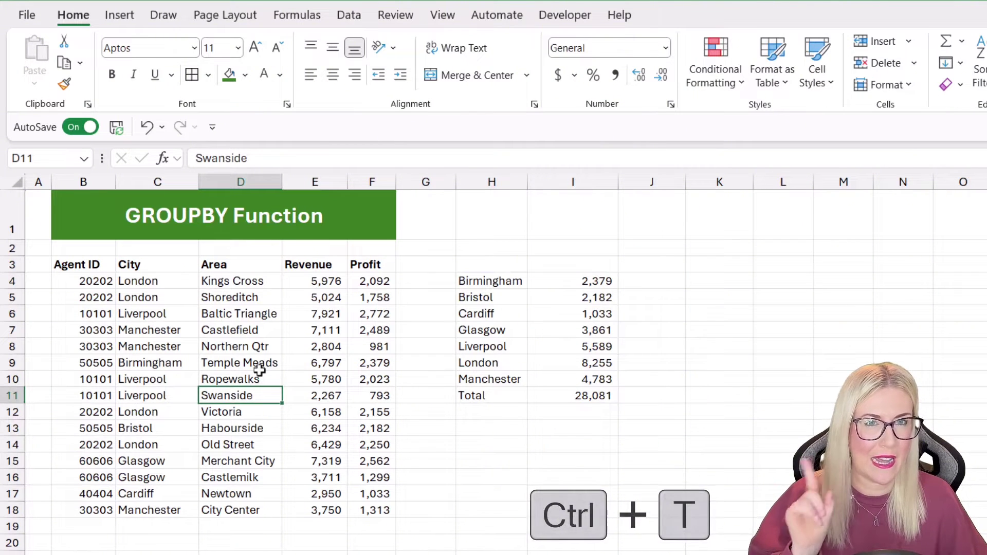
left_click(572, 346)
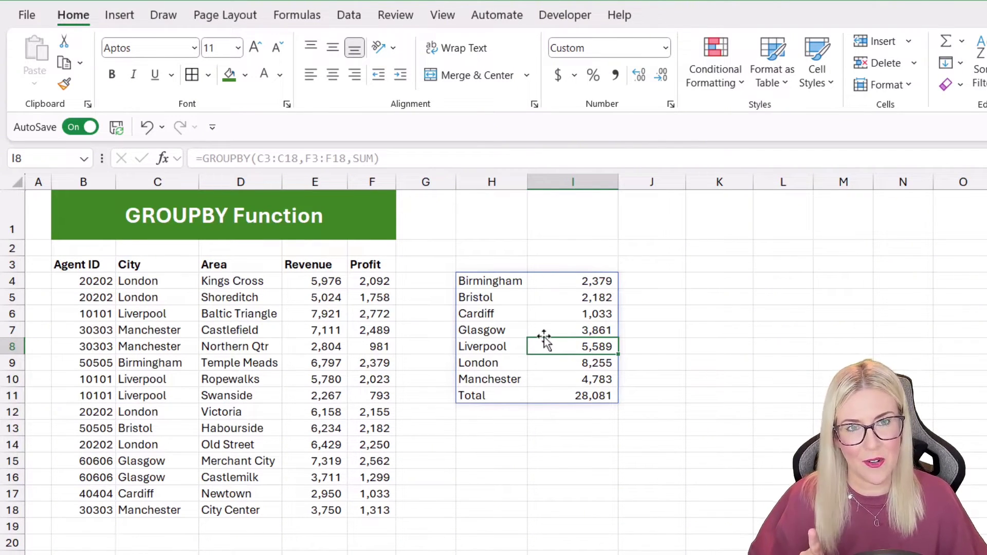
left_click(591, 332)
left_click(595, 320)
left_click(591, 346)
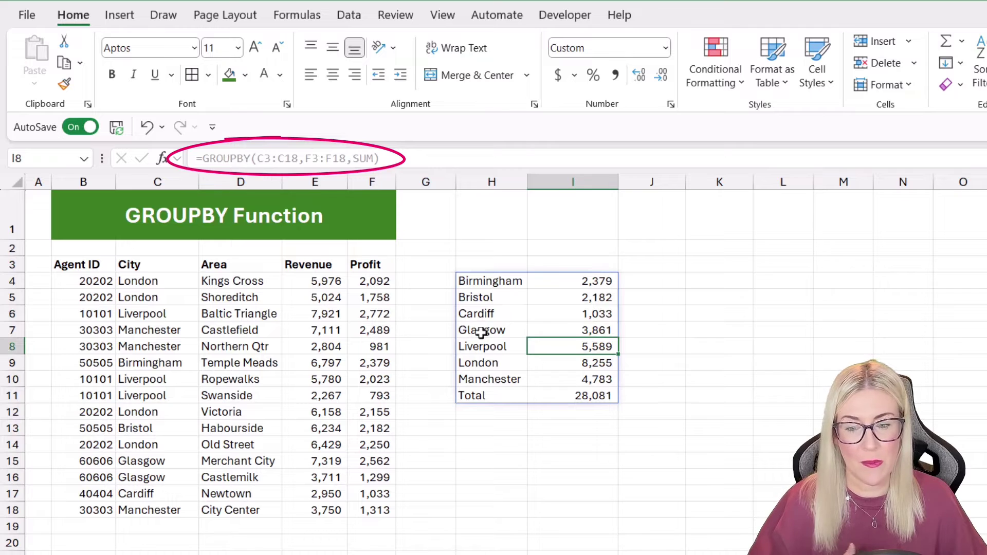
left_click(486, 281)
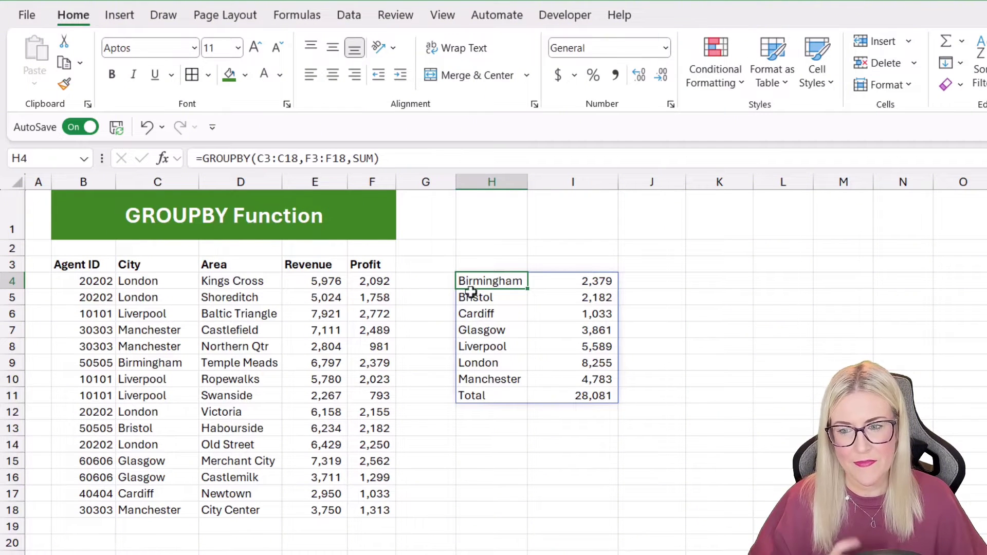
left_click(372, 158)
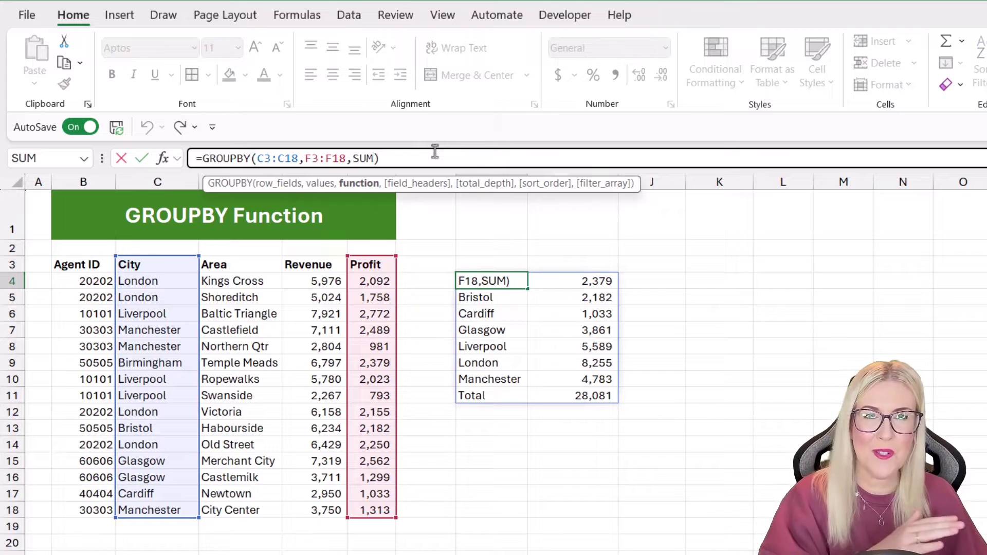
key("Escape")
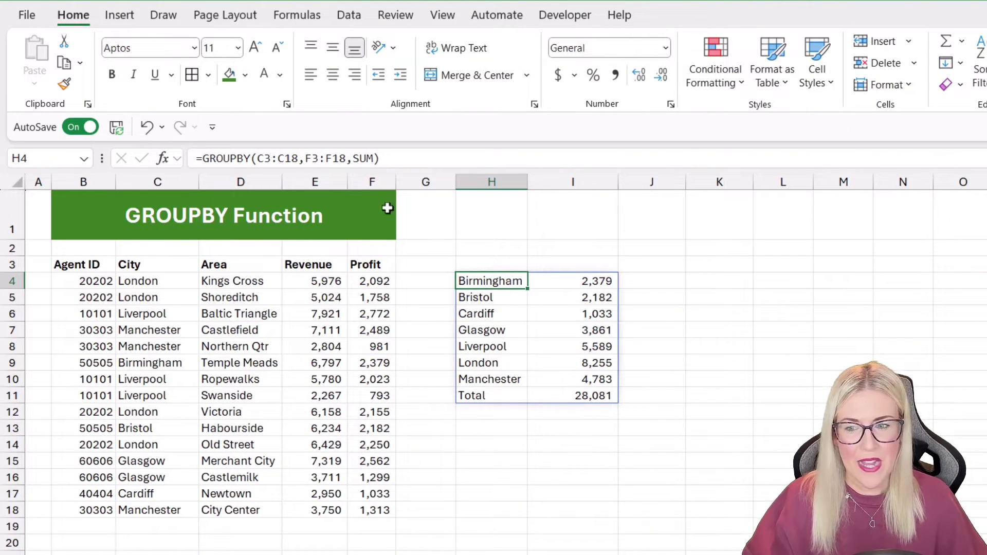
Replace the row-field range C3:C18 with C3:D18 to group profit by City and Area.
left_click(260, 158)
left_click_drag(259, 158, 299, 160)
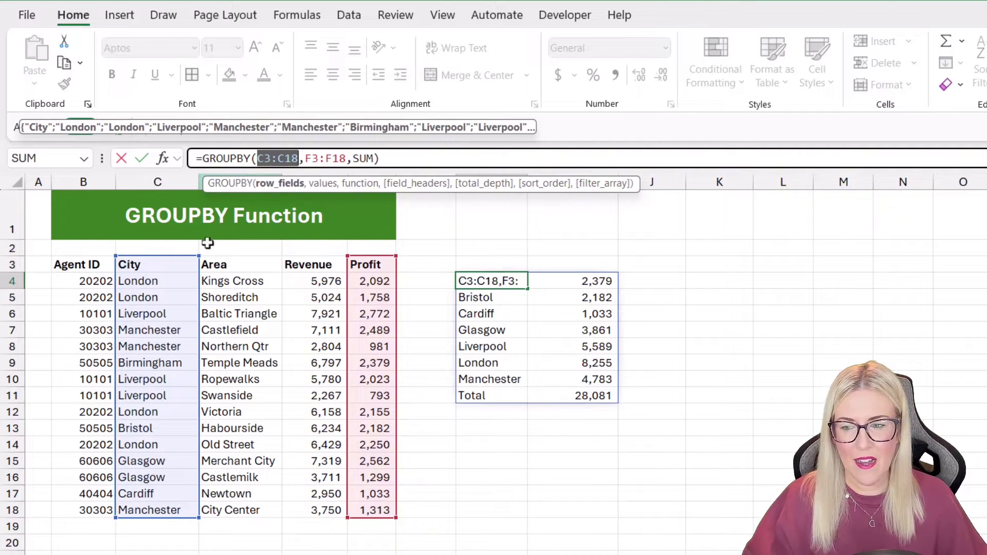
left_click_drag(128, 263, 245, 506)
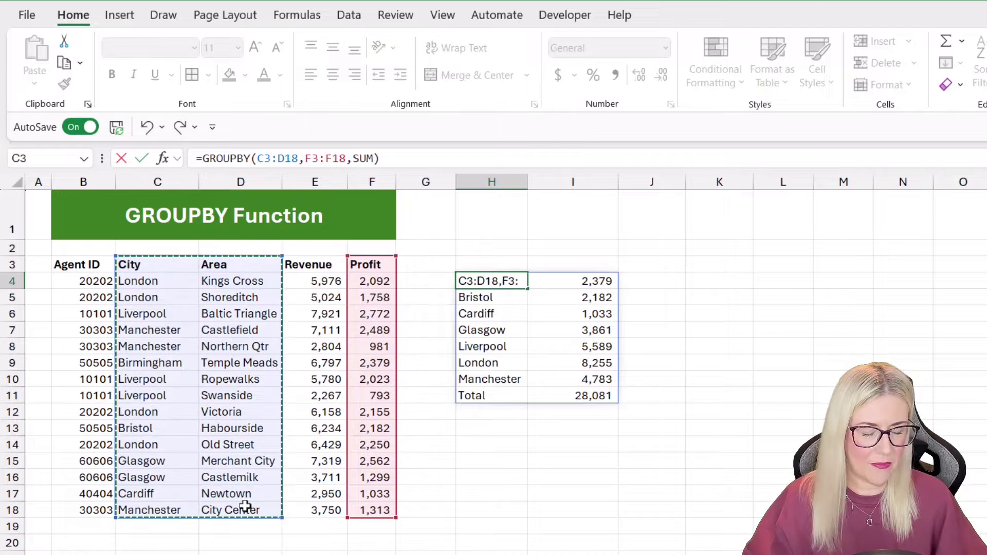
key("Return")
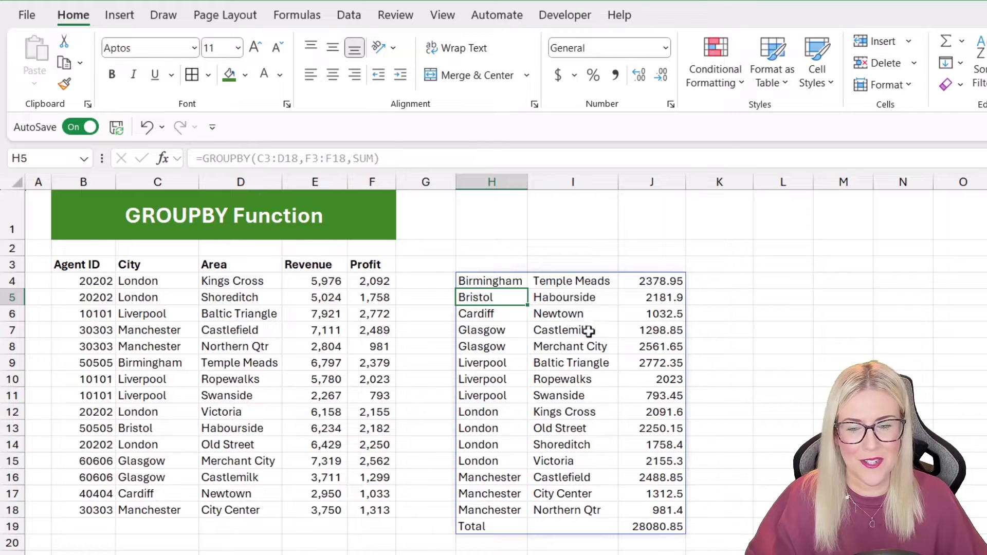
left_click(573, 177)
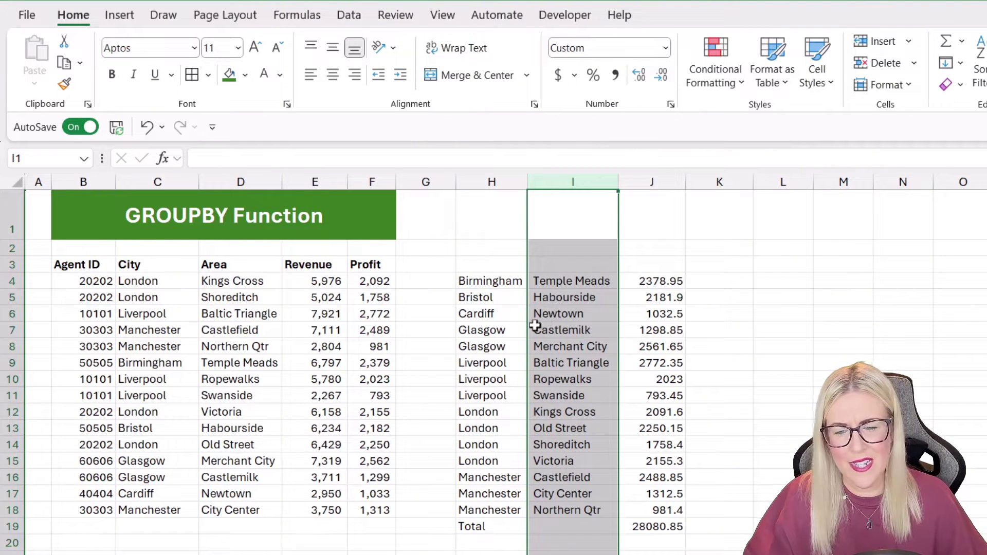
Set column I to General and give column J Comma Style, showing 28,080.85 as Total.
left_click(665, 48)
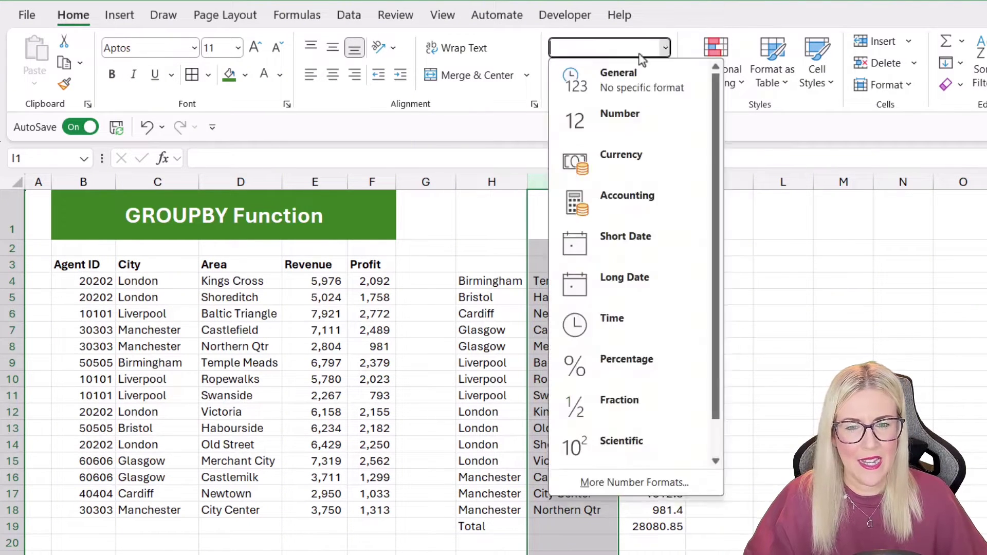
left_click(594, 75)
left_click(654, 264)
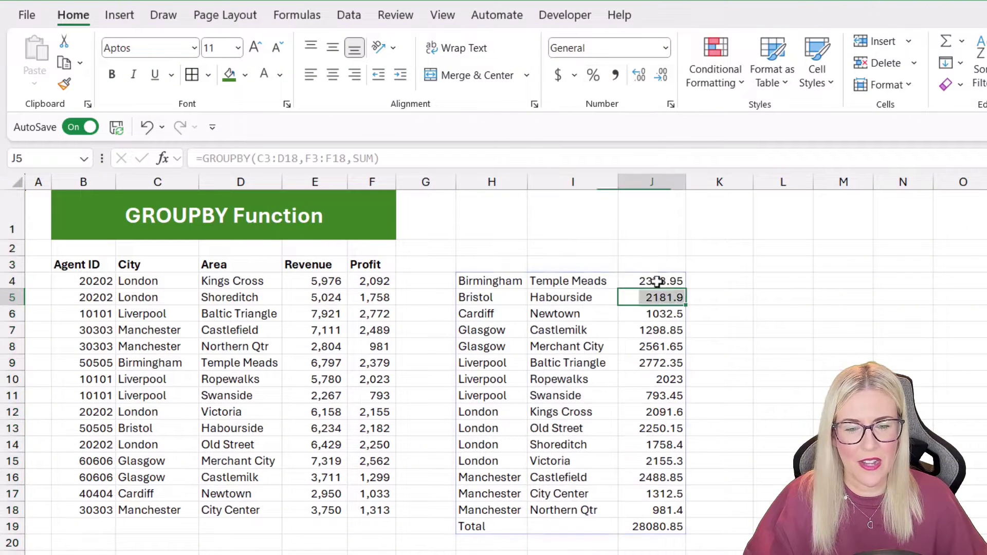
left_click(645, 181)
left_click(615, 75)
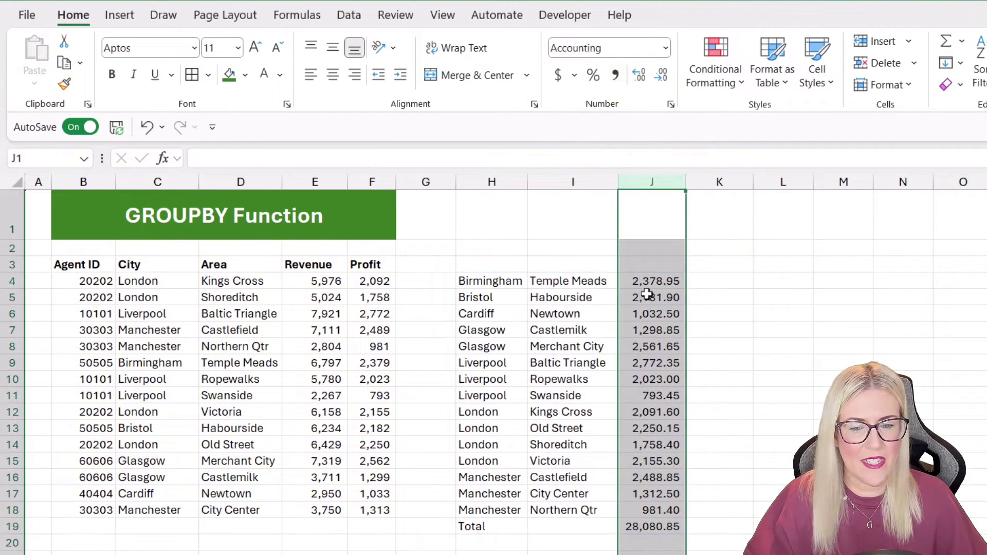
left_click(654, 301)
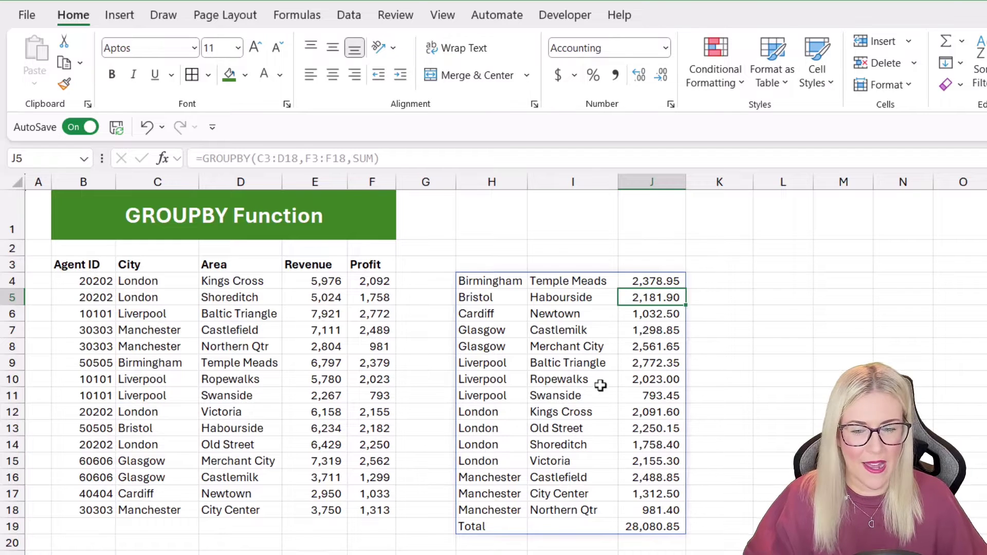
Change the values range from F3:F18 to E3:F18 so Revenue and Profit are both summed.
left_click(576, 318)
left_click(502, 281)
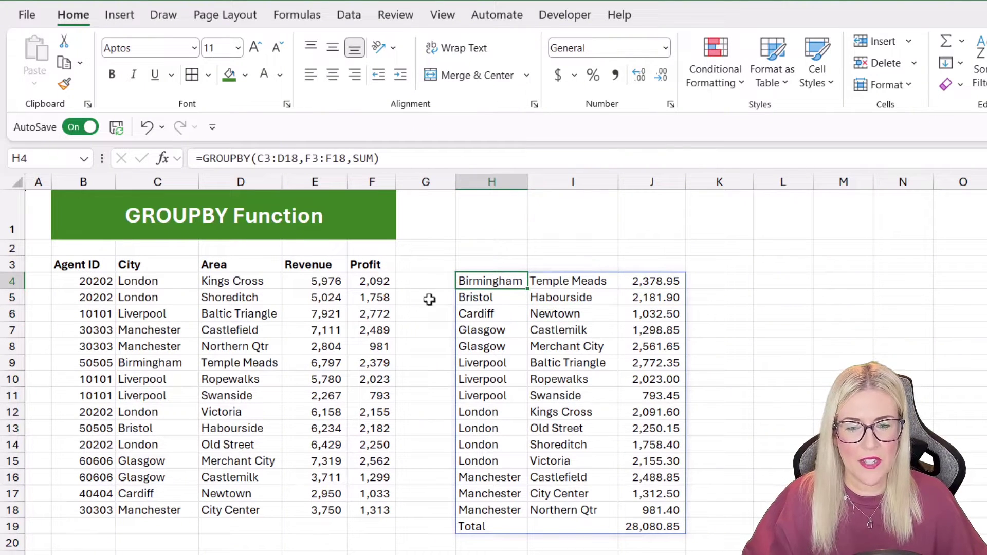
left_click(339, 159)
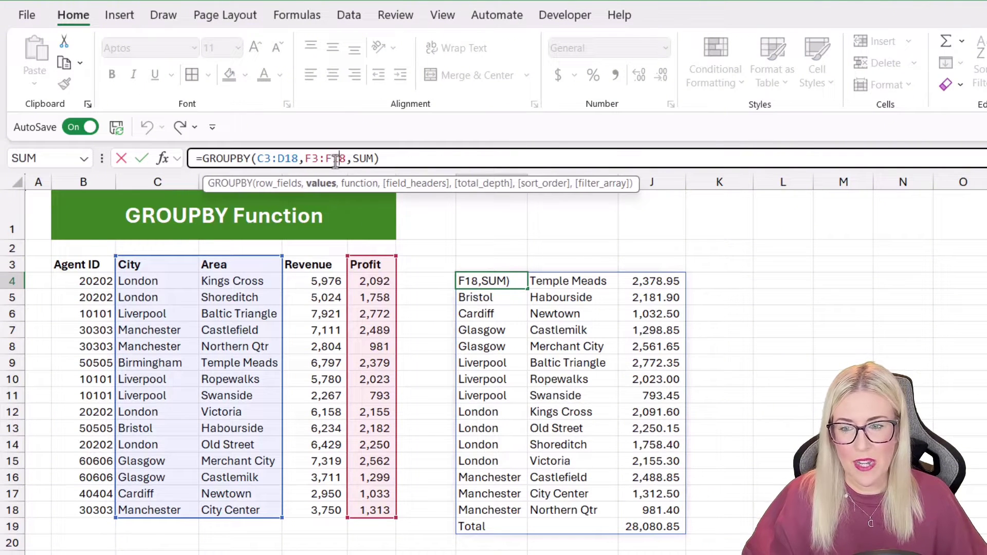
left_click_drag(308, 158, 347, 159)
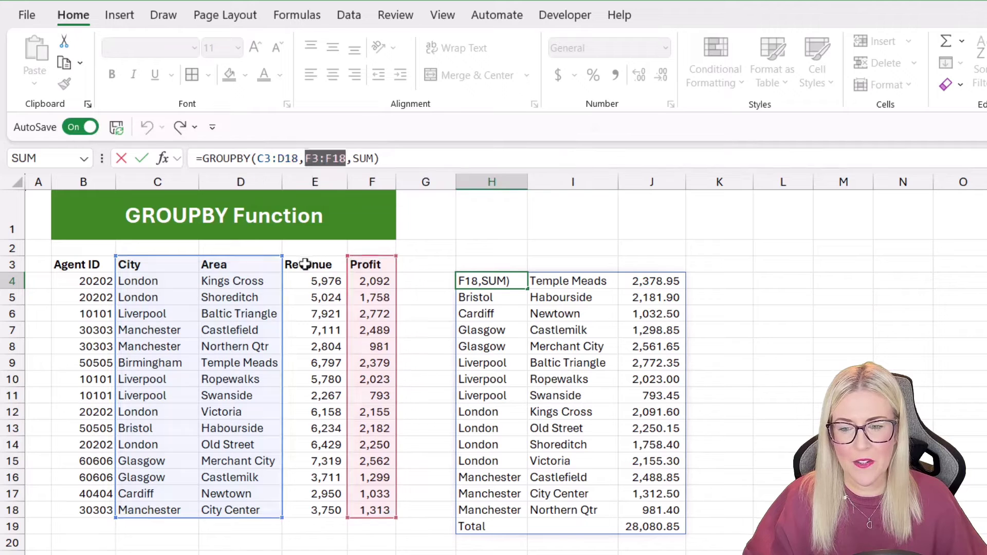
left_click_drag(315, 265, 366, 509)
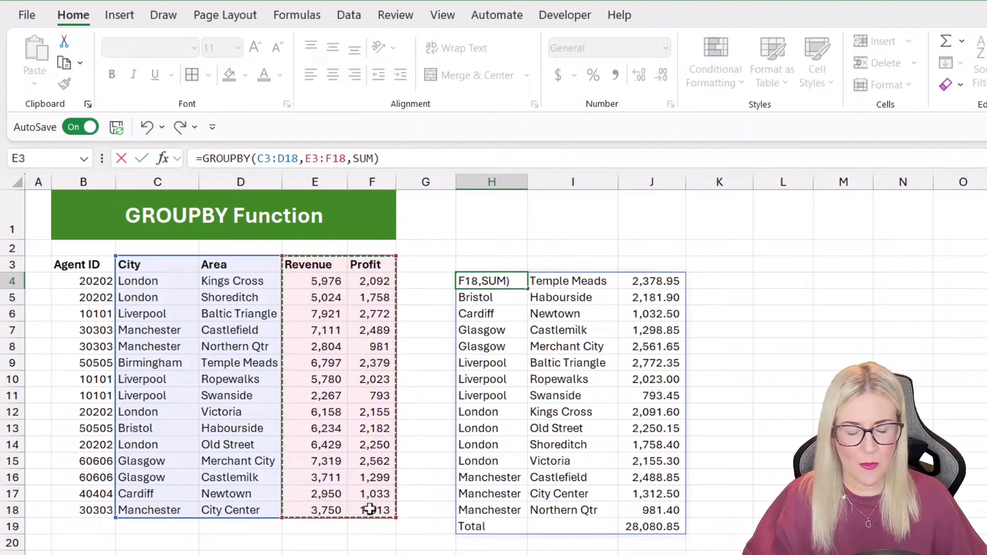
key("Return")
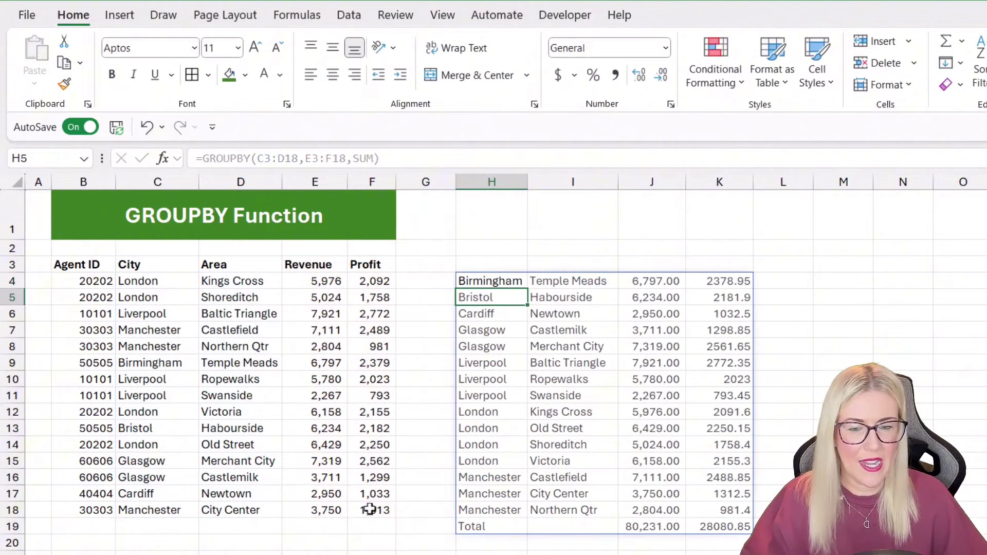
left_click(782, 374)
left_click(663, 330)
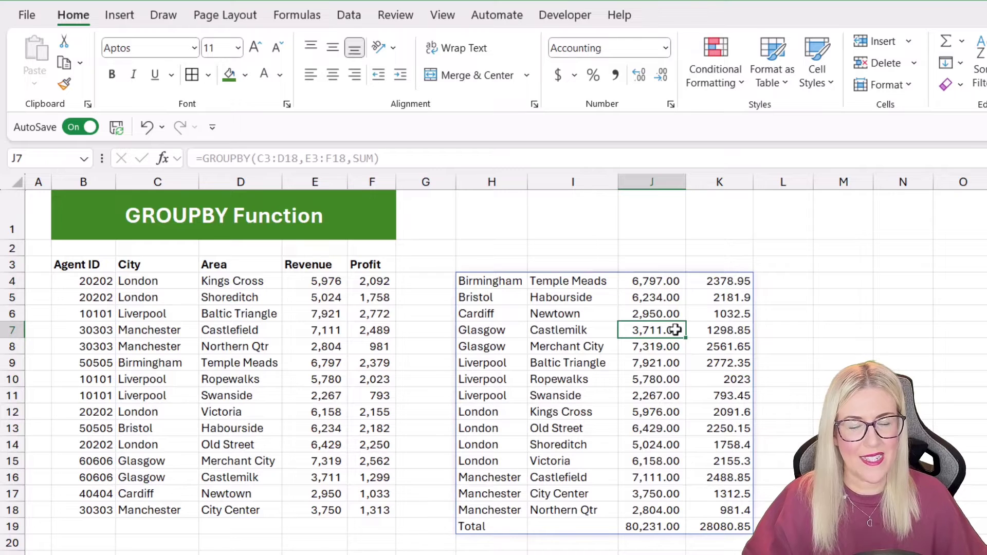
left_click(533, 314)
left_click(501, 311)
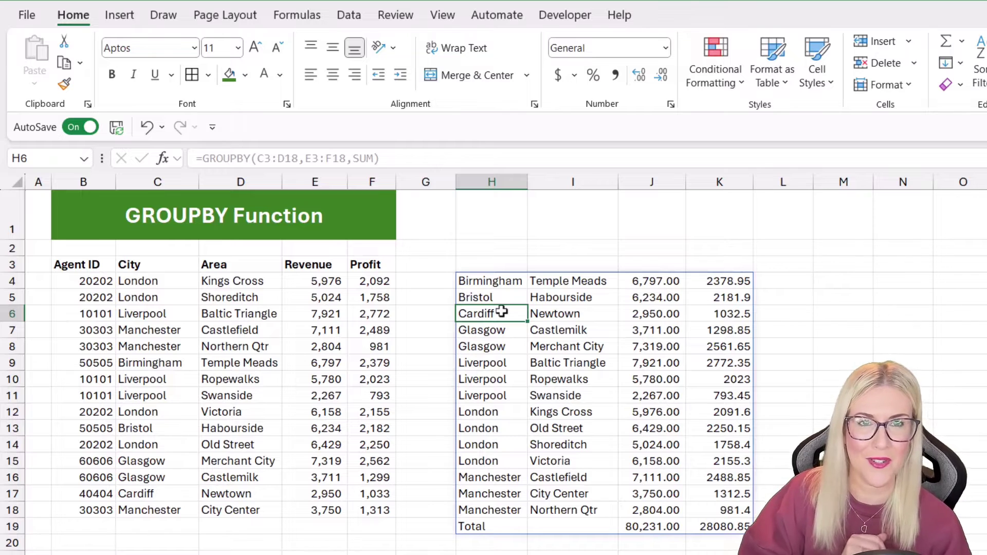
Add field_headers 3 ('Yes and show') to H4's GROUPBY after SUM, followed by a comma.
left_click(492, 282)
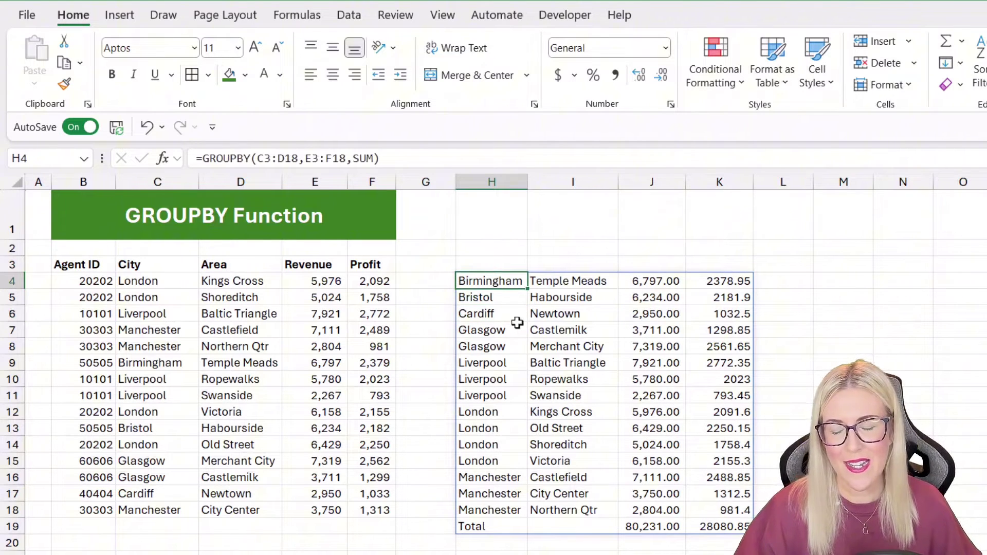
left_click(372, 158)
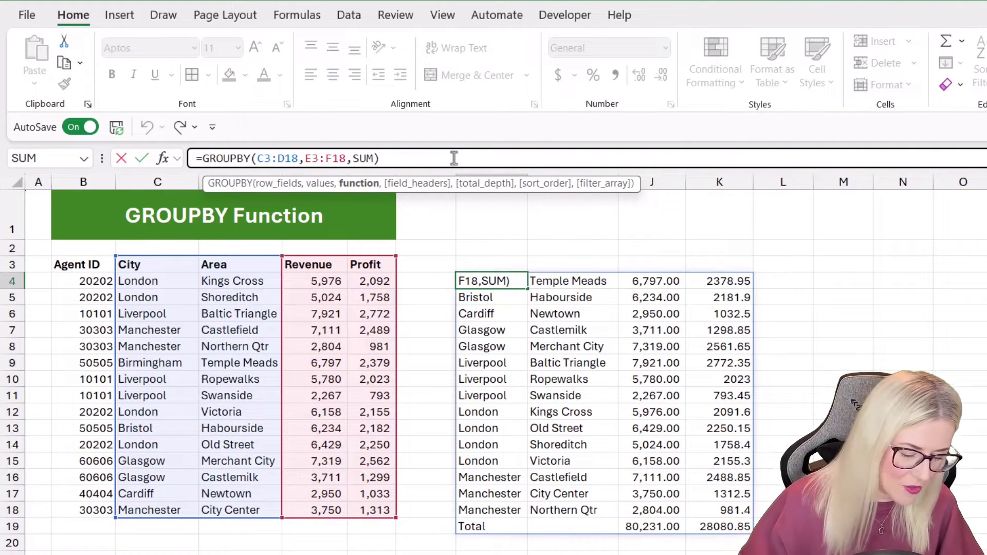
type(",")
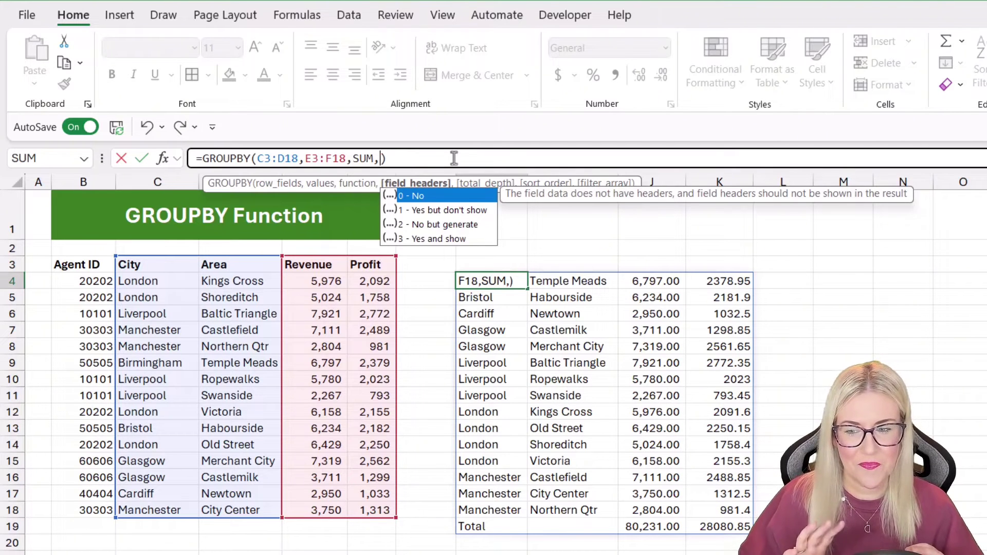
key("Down")
key("Down")
key("Down")
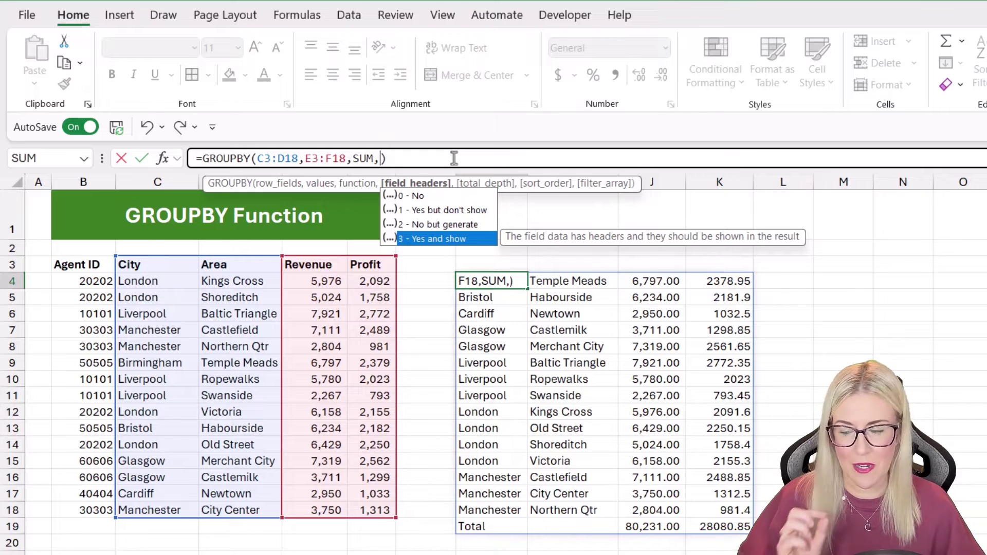
key("Tab")
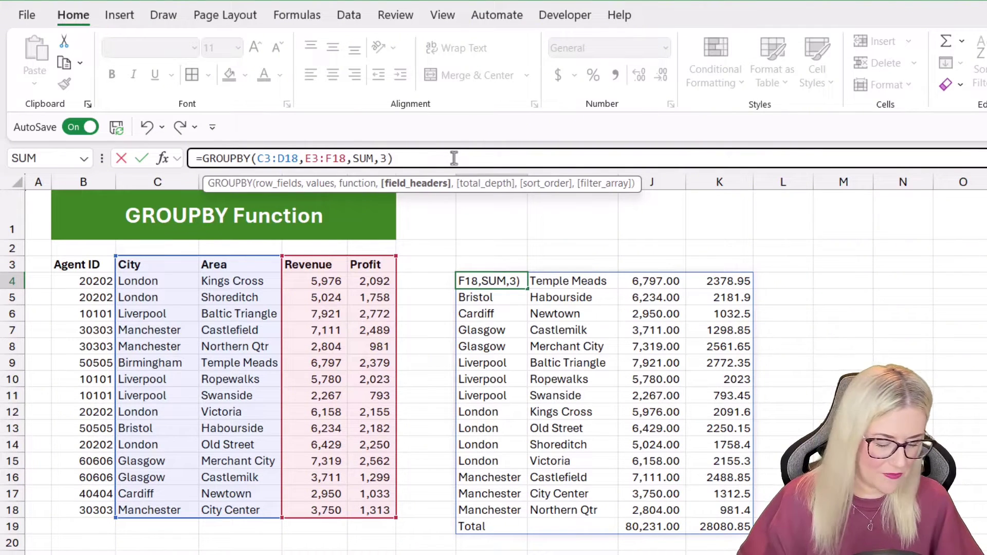
type(",")
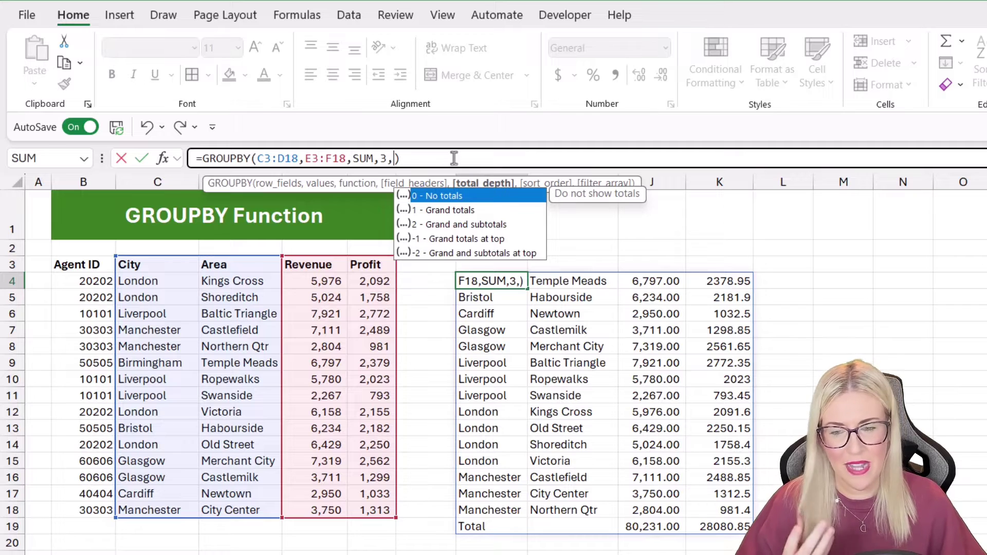
Set the total_depth argument to 2, 'Grand and subtotals', after comparing the other options.
key("Down")
key("Down")
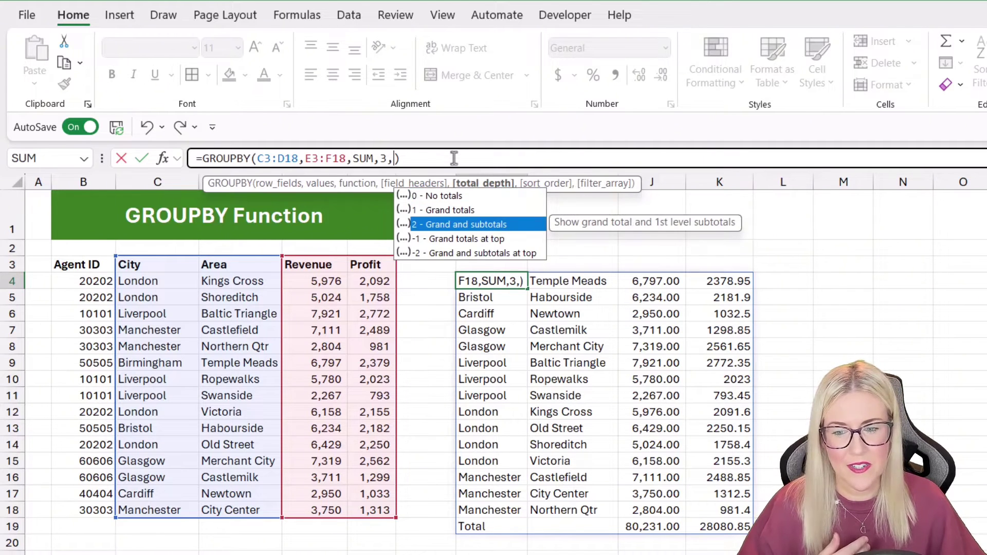
key("Down")
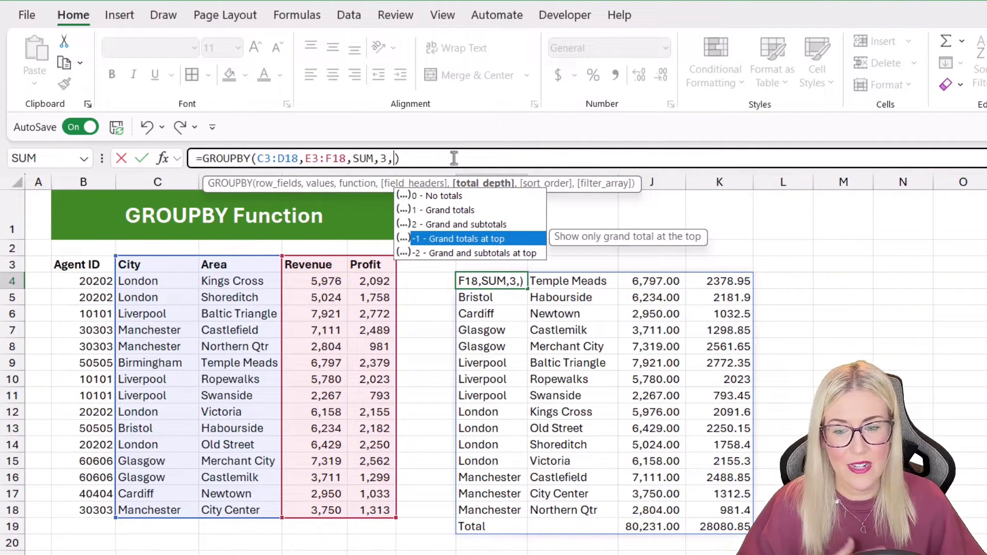
key("Down")
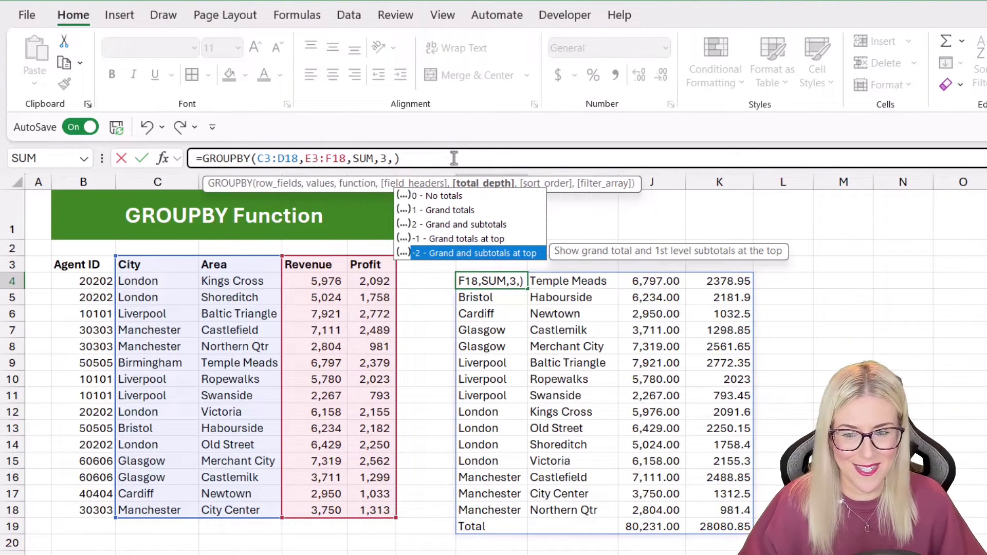
key("Up")
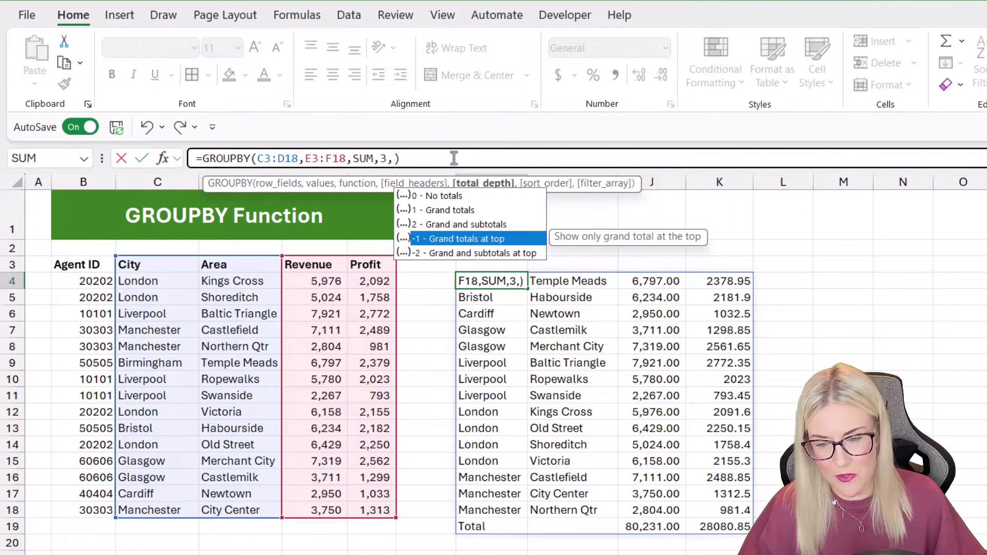
key("Up")
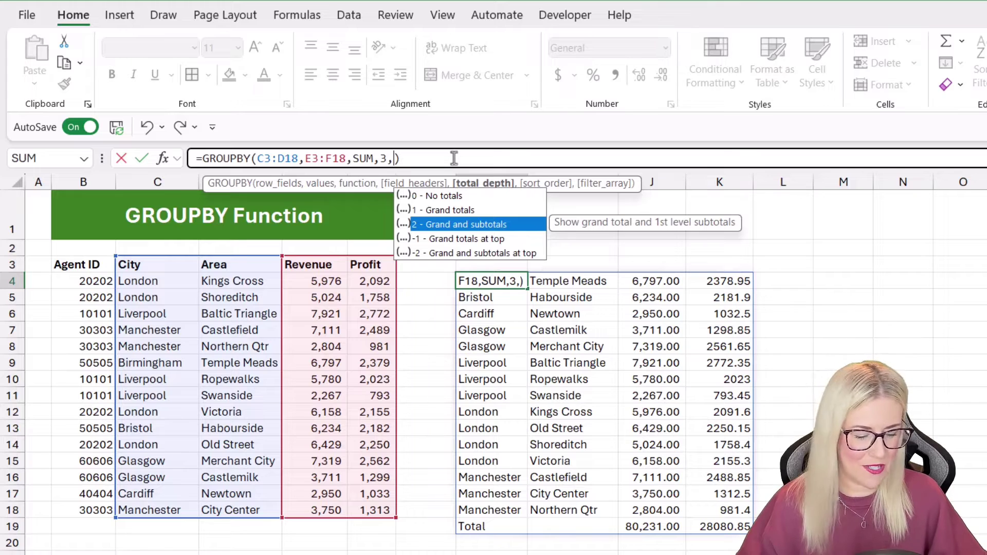
key("Tab")
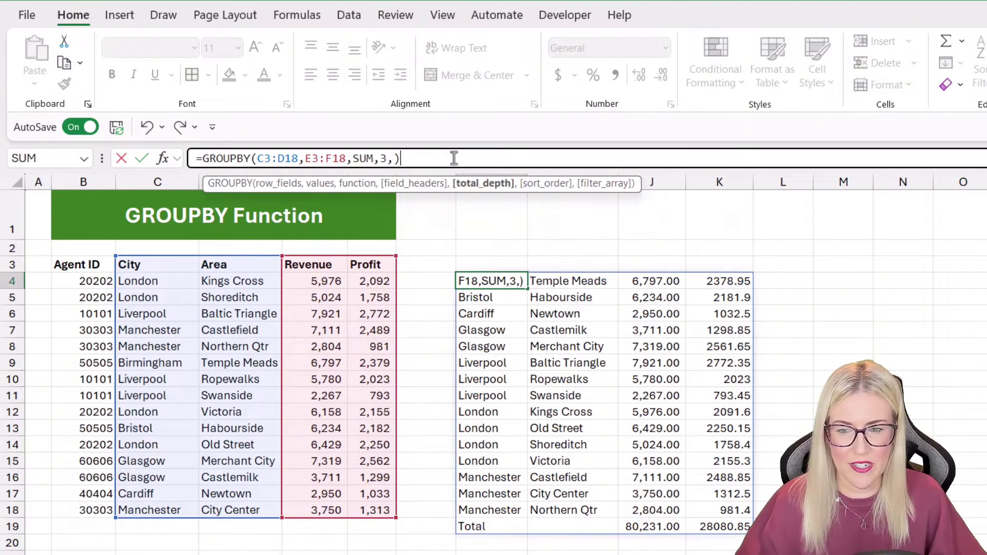
Add -4 as the GROUPBY sort order so groups sort descending by Profit.
type(",")
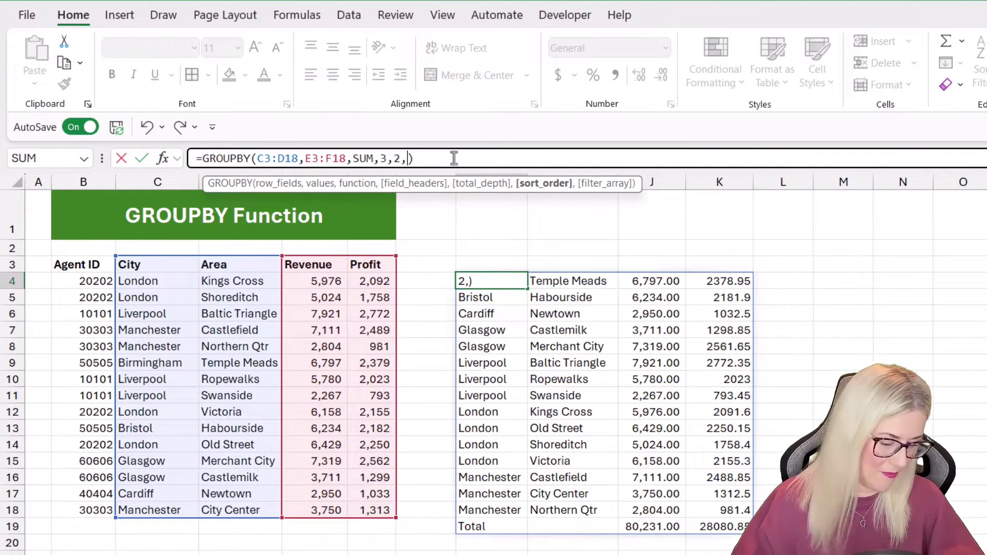
type("-4")
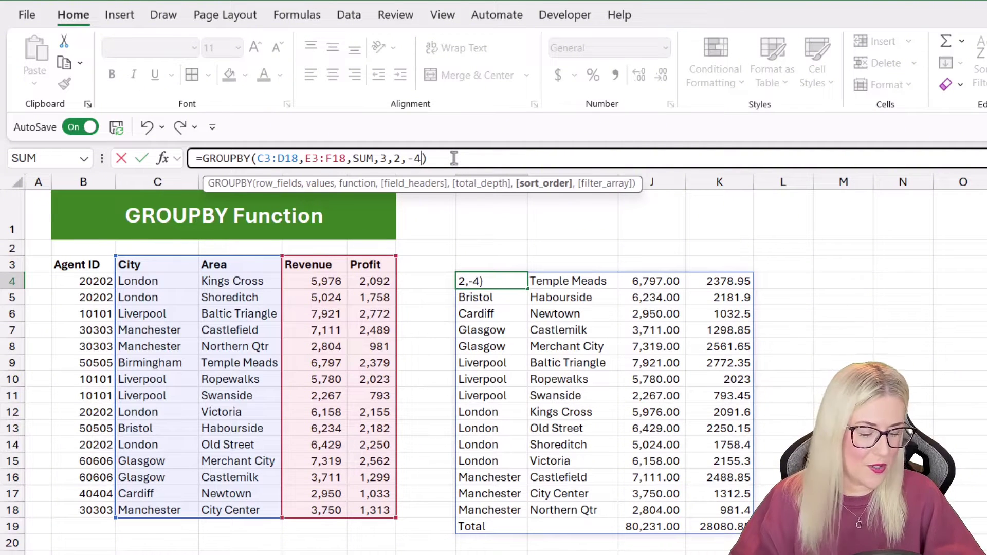
key("BackSpace")
key("BackSpace")
type("4")
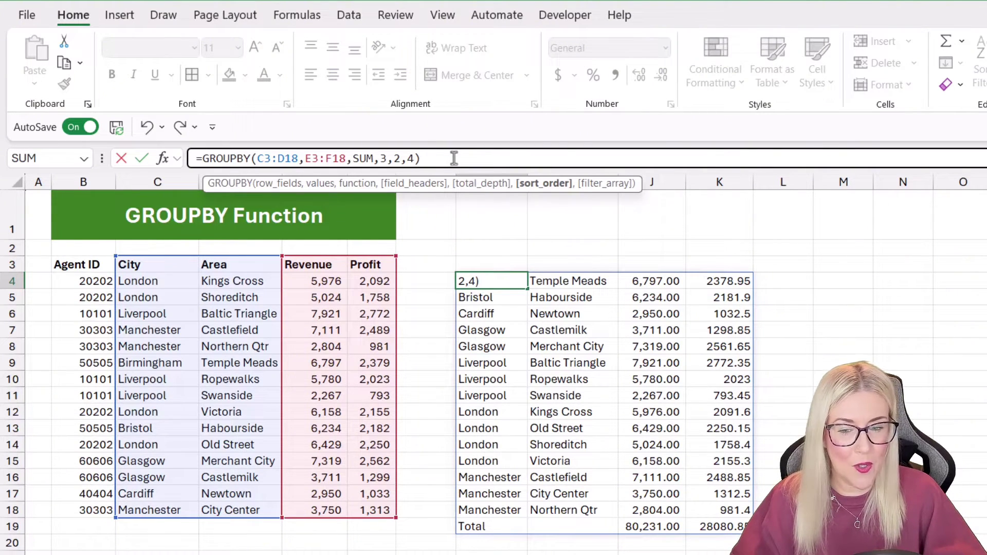
key("BackSpace")
type("-")
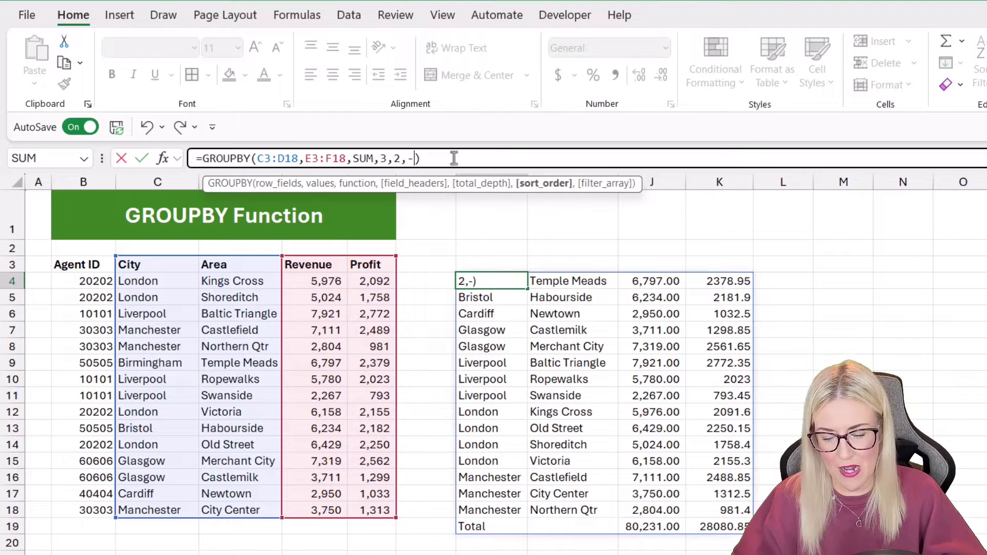
type("2")
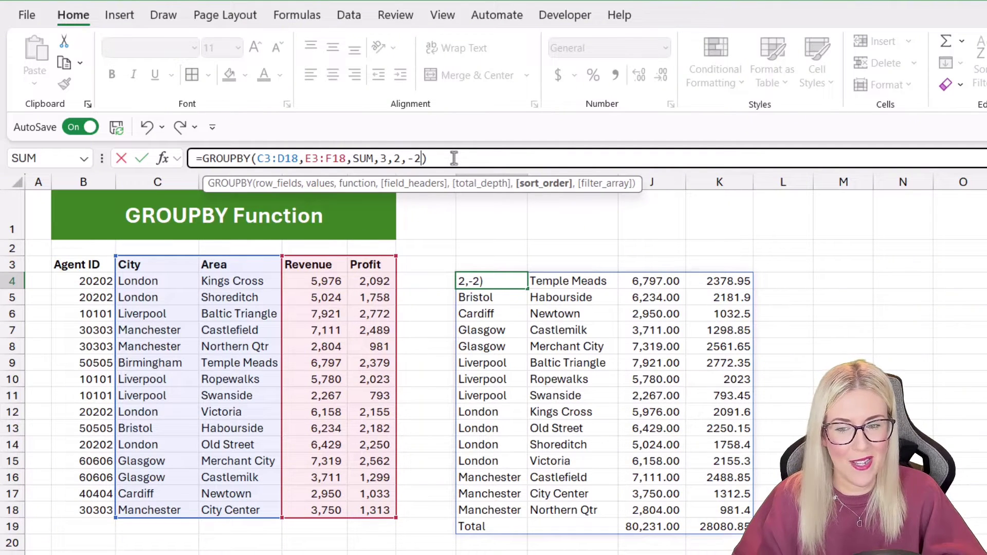
key("BackSpace")
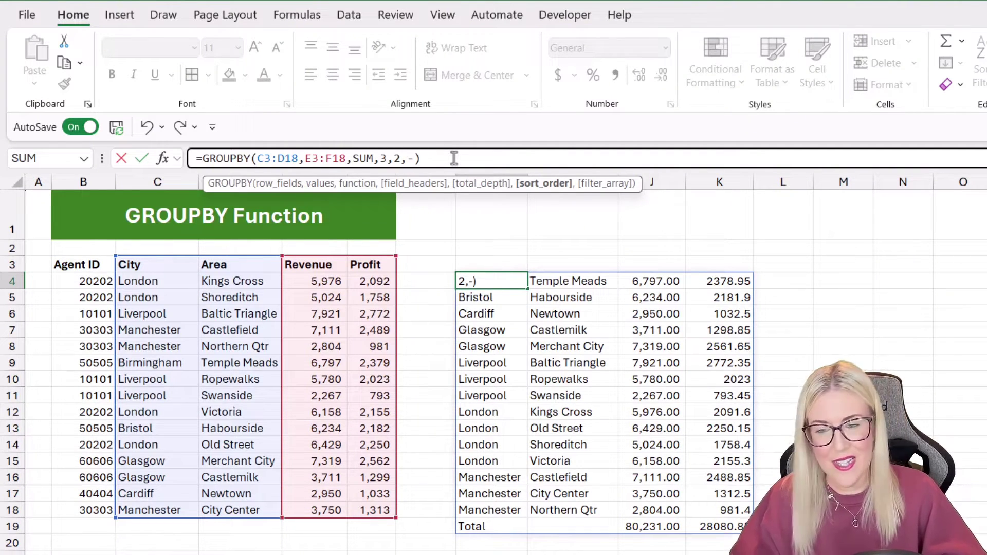
type("4")
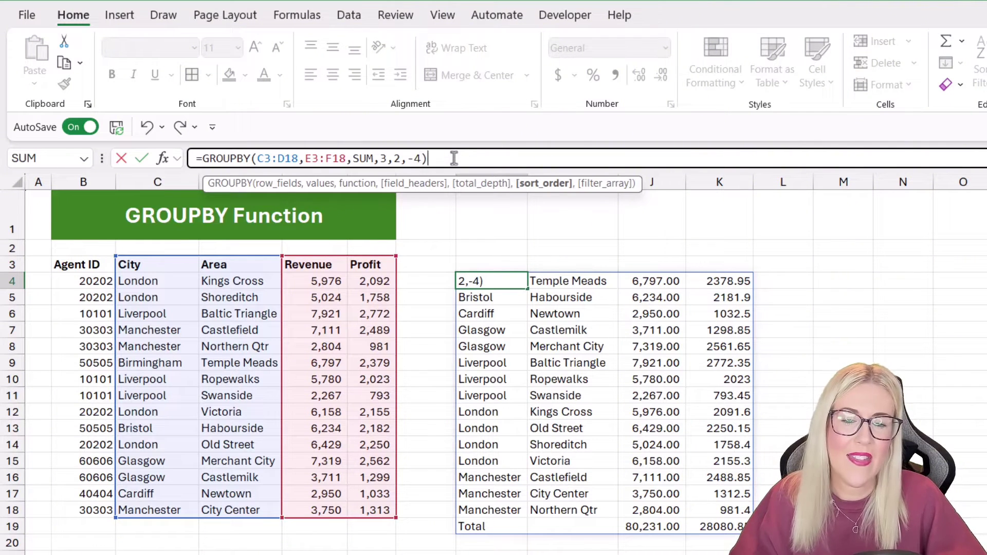
type(",")
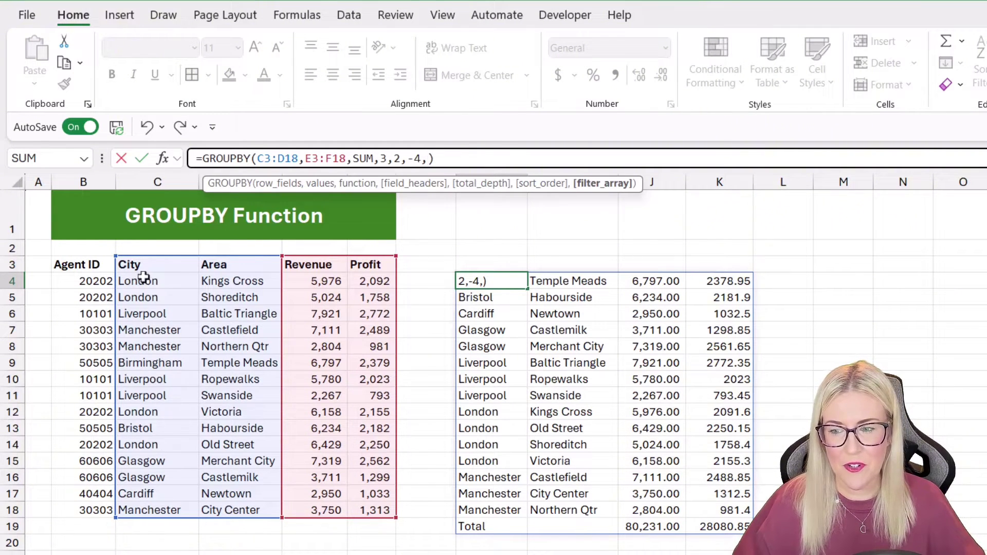
Filter the GROUPBY with C3:C18<>"London" and commit the formula.
left_click_drag(135, 264, 147, 509)
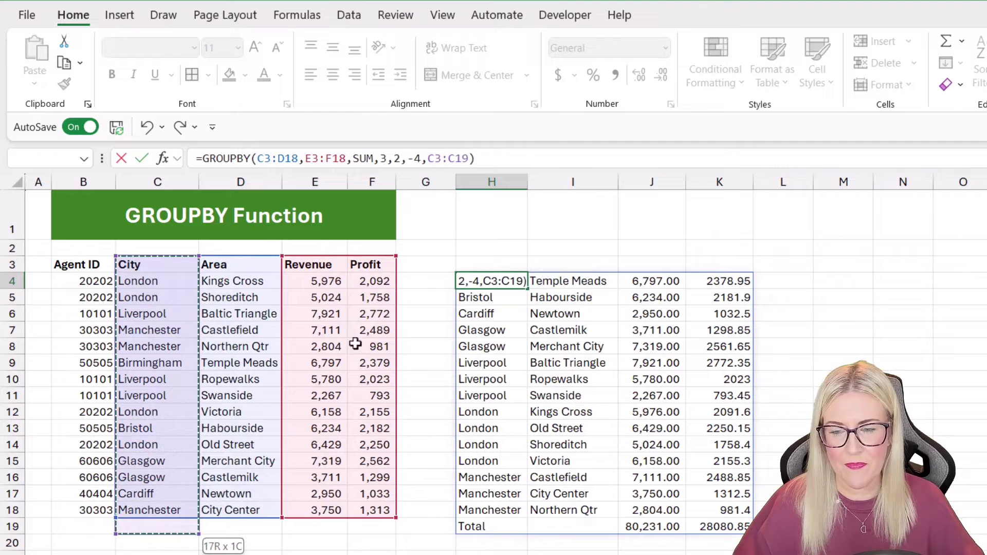
type("<>\"l")
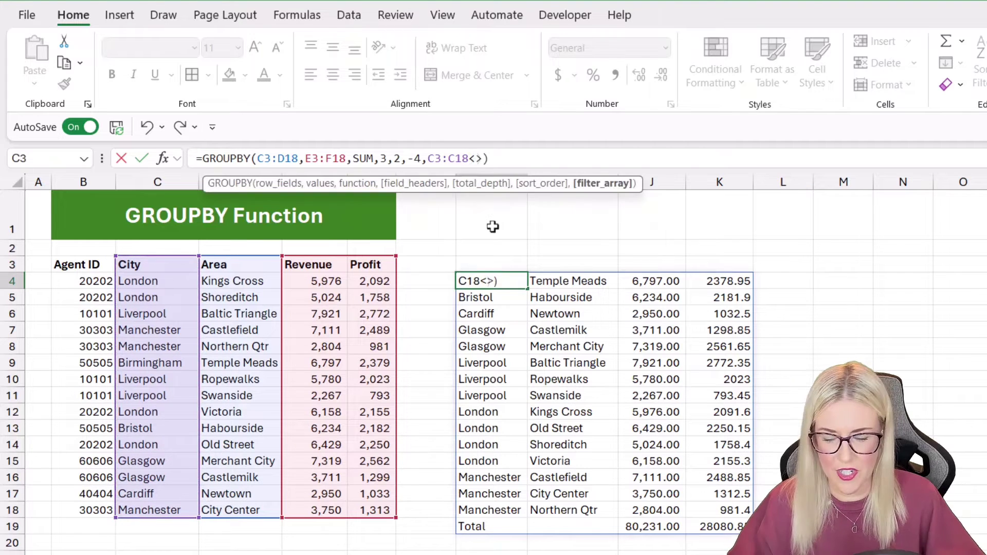
type("ondon\"")
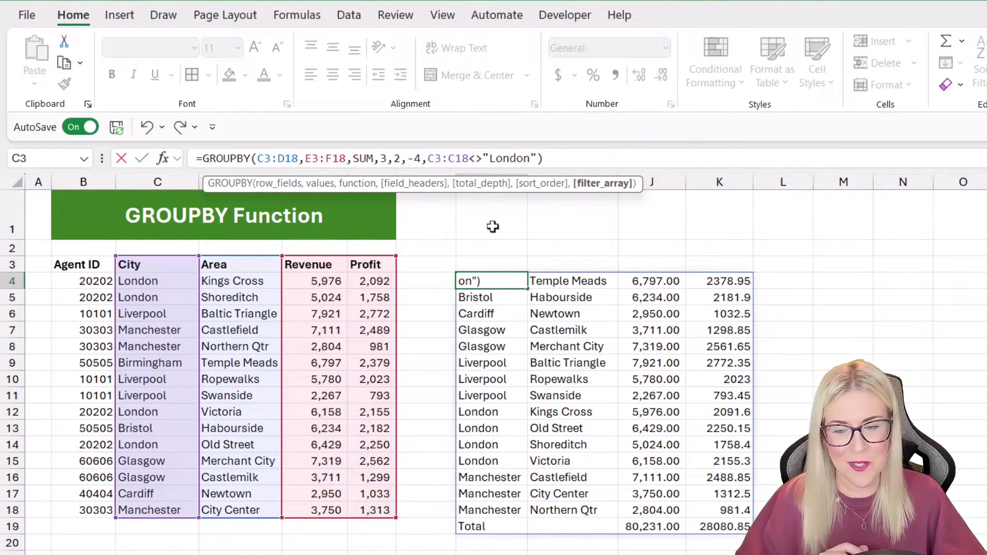
key("Return")
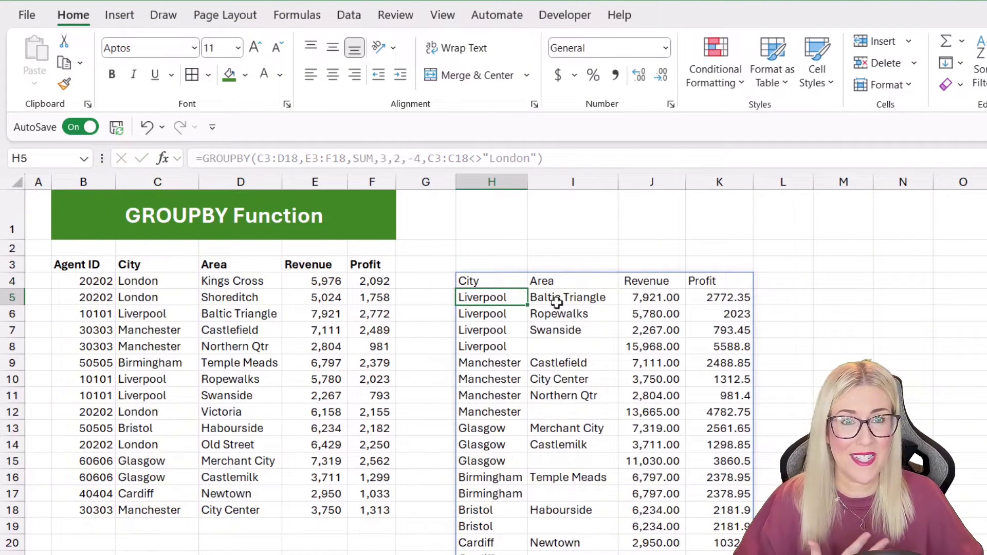
left_click(599, 319)
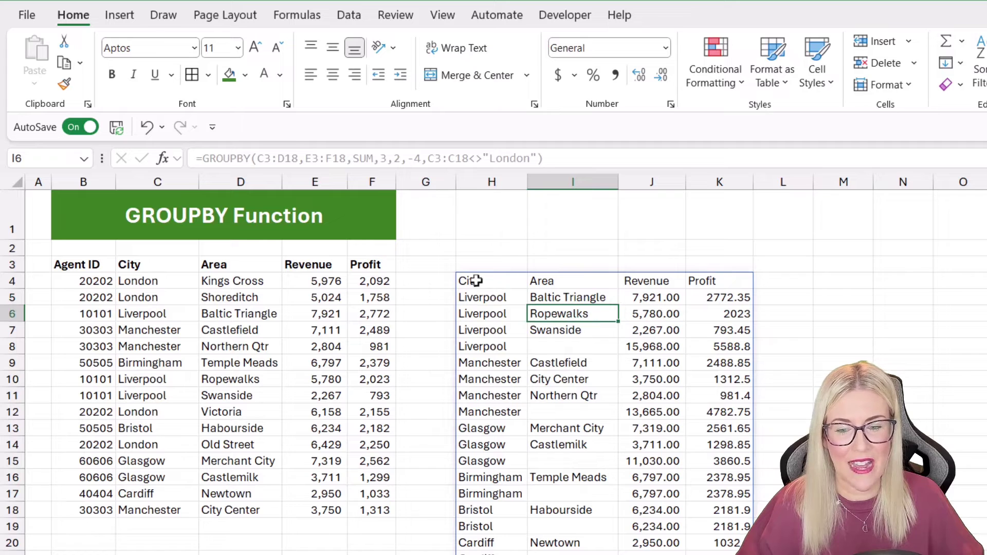
left_click_drag(476, 281, 705, 282)
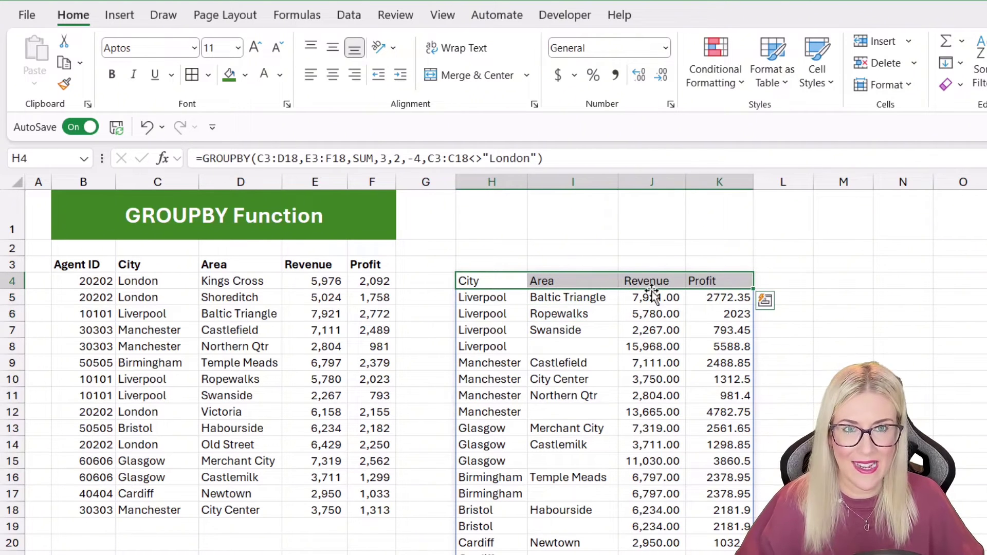
left_click_drag(469, 346, 724, 348)
left_click_drag(491, 411, 725, 412)
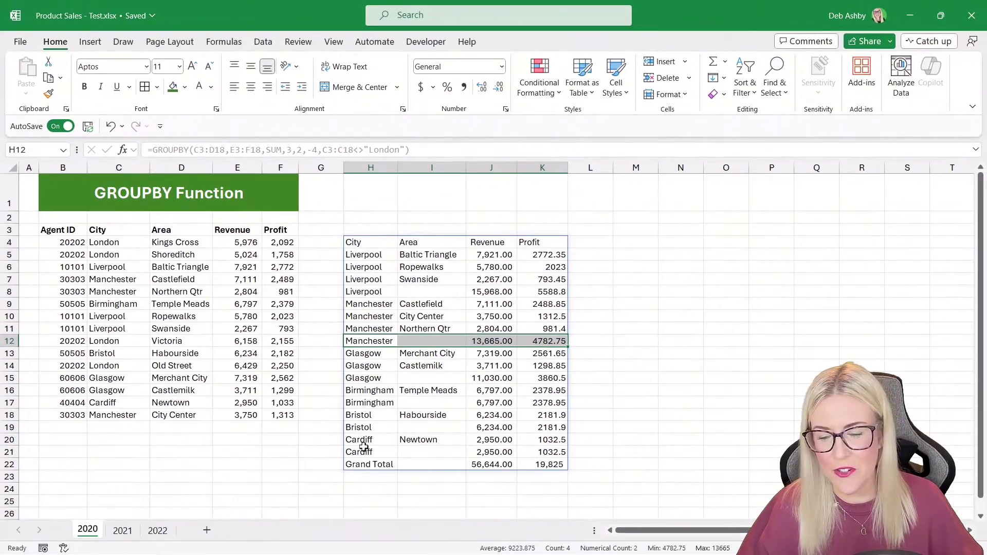
left_click(364, 464)
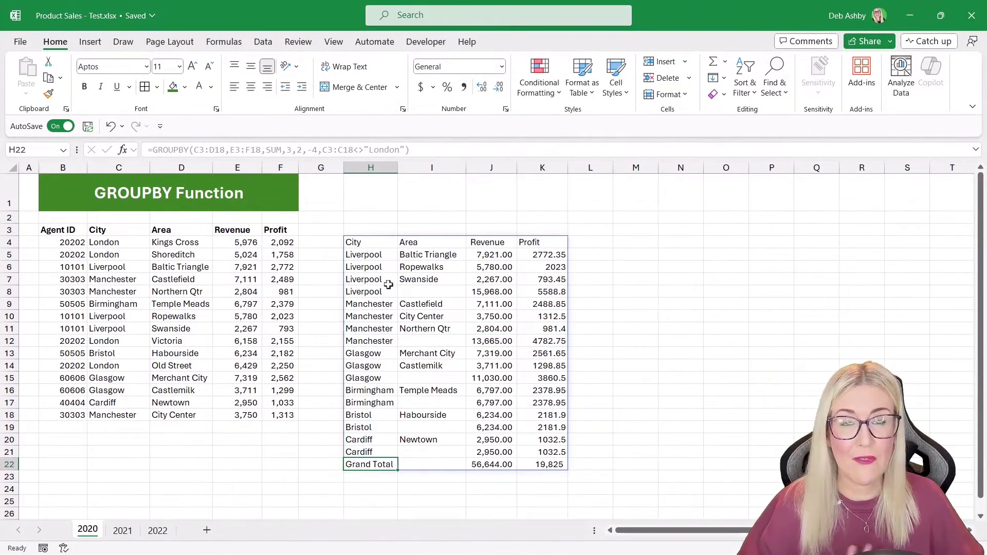
Format the Profit column K as whole numbers with thousands separators.
left_click(548, 255)
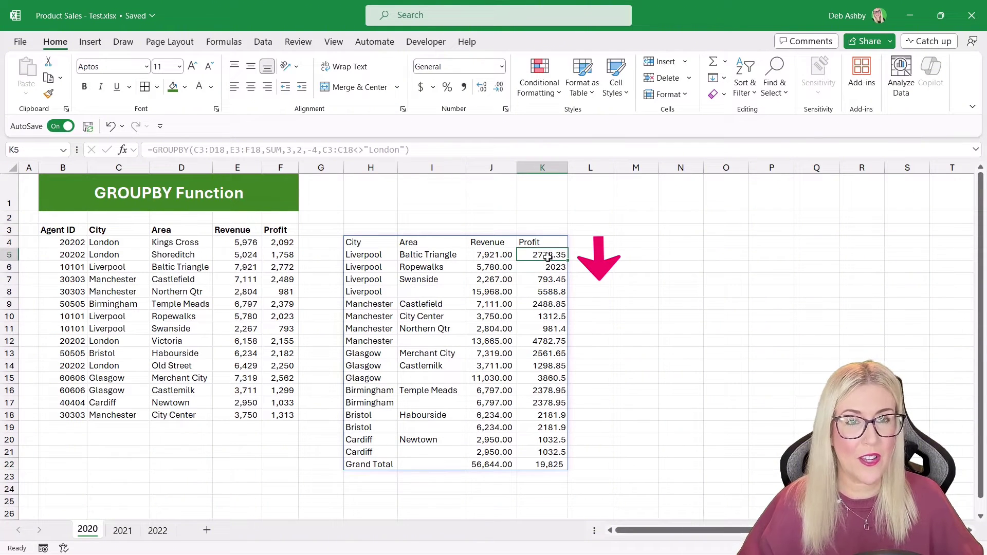
left_click(542, 168)
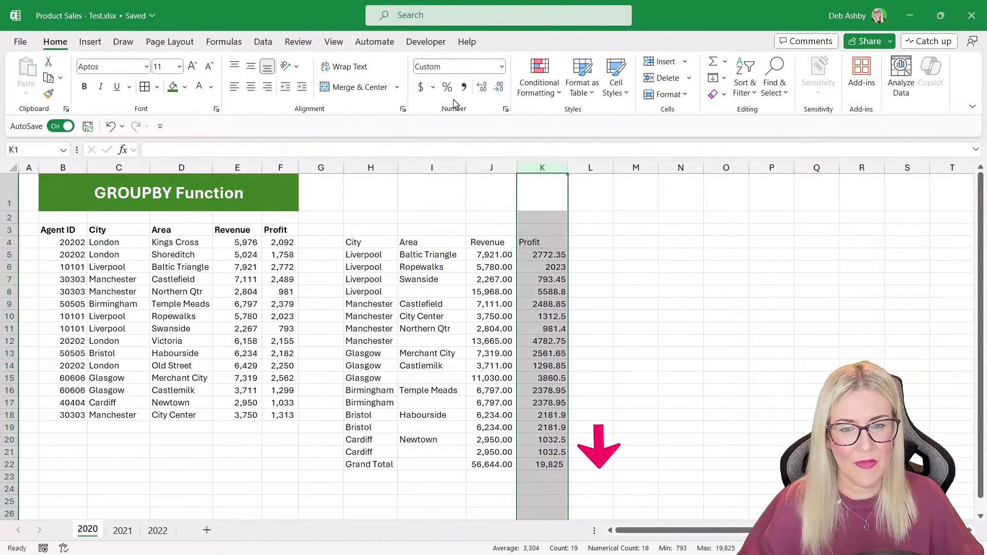
left_click(463, 87)
left_click(499, 87)
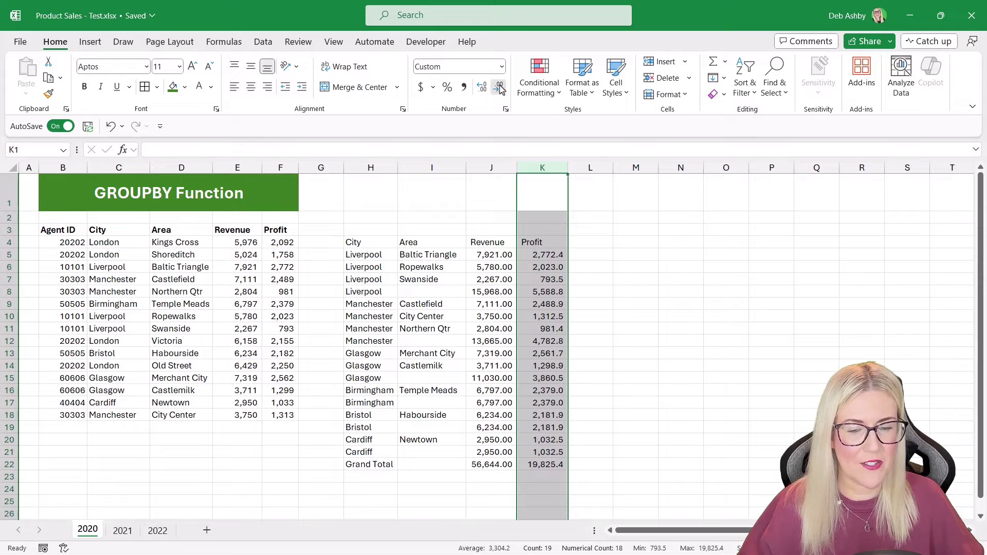
left_click(499, 87)
Format the Revenue column J as whole numbers with thousands separators too.
left_click(491, 167)
left_click(463, 87)
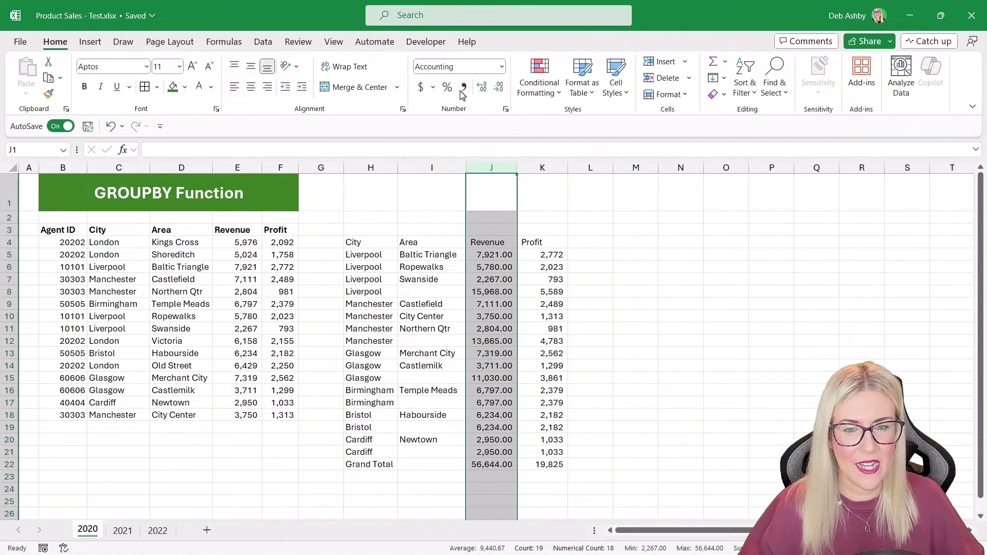
left_click(499, 87)
left_click(498, 88)
left_click(516, 257)
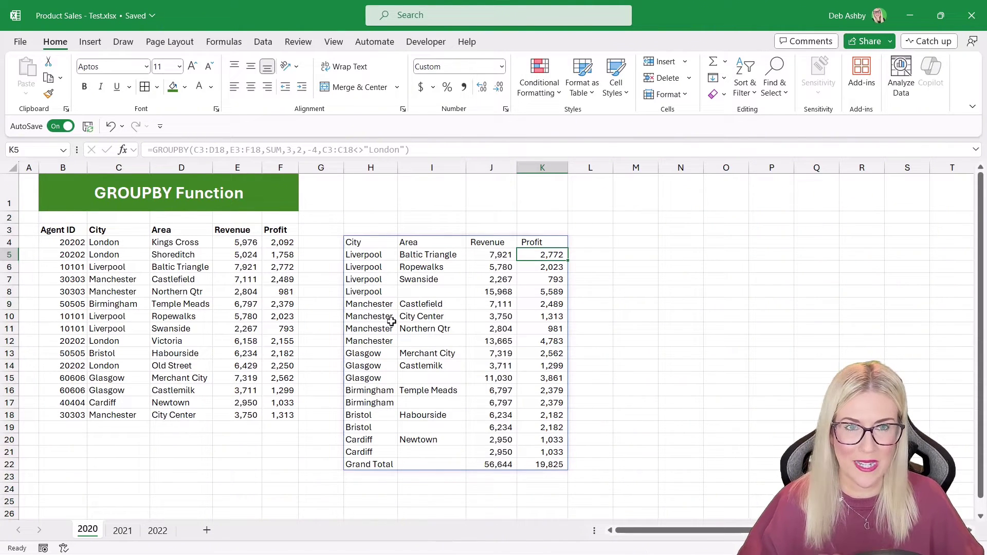
key("ctrl+Up")
key("ctrl+Left")
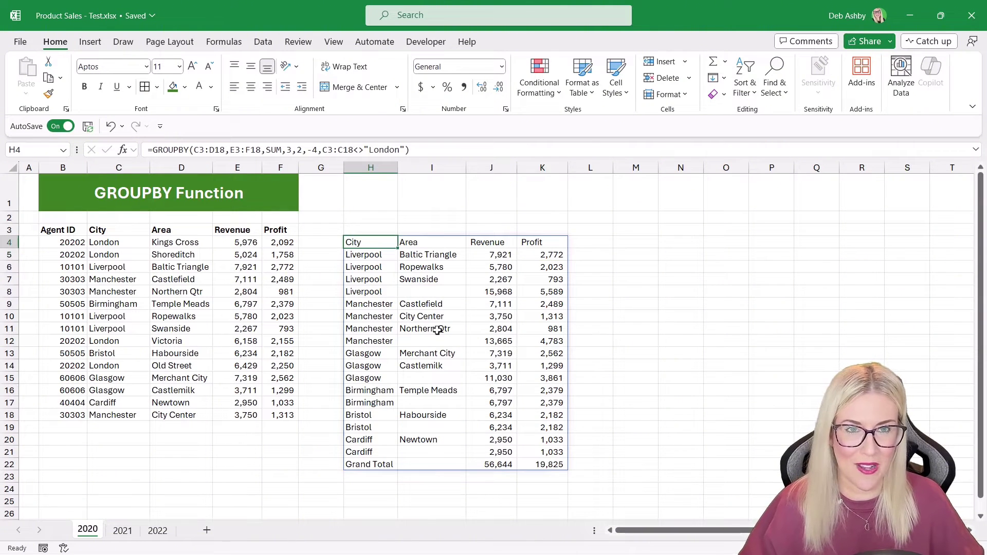
left_click(433, 302)
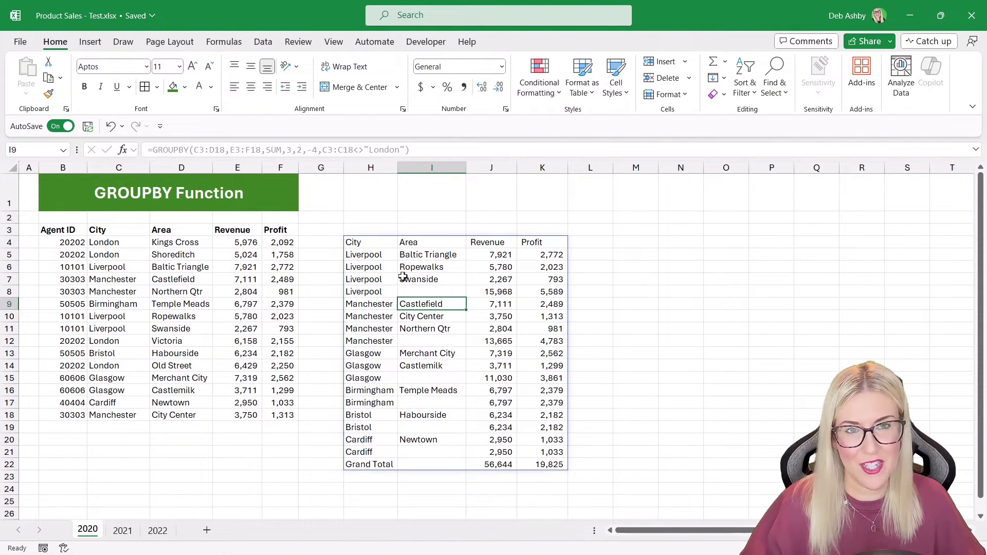
left_click(360, 243)
left_click_drag(360, 244, 533, 243)
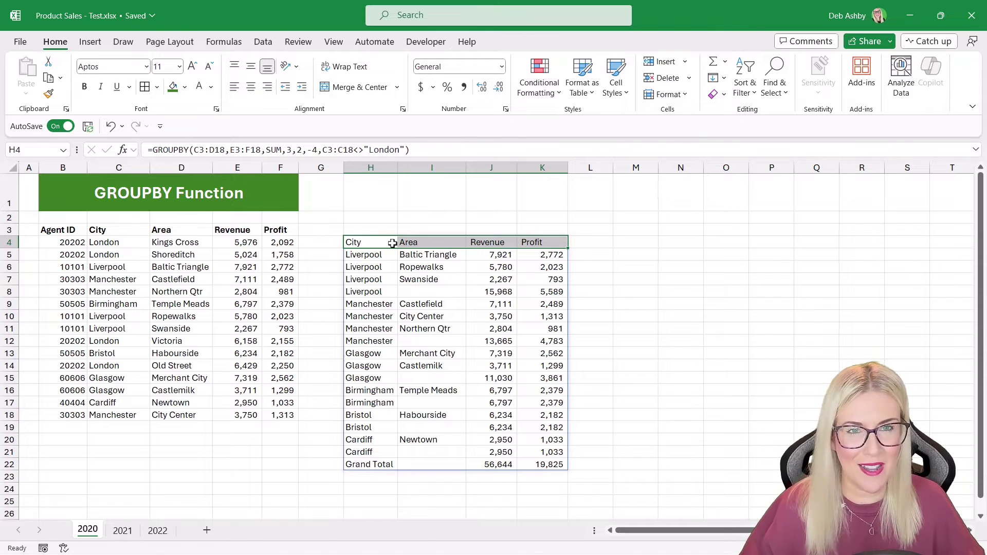
left_click(433, 266)
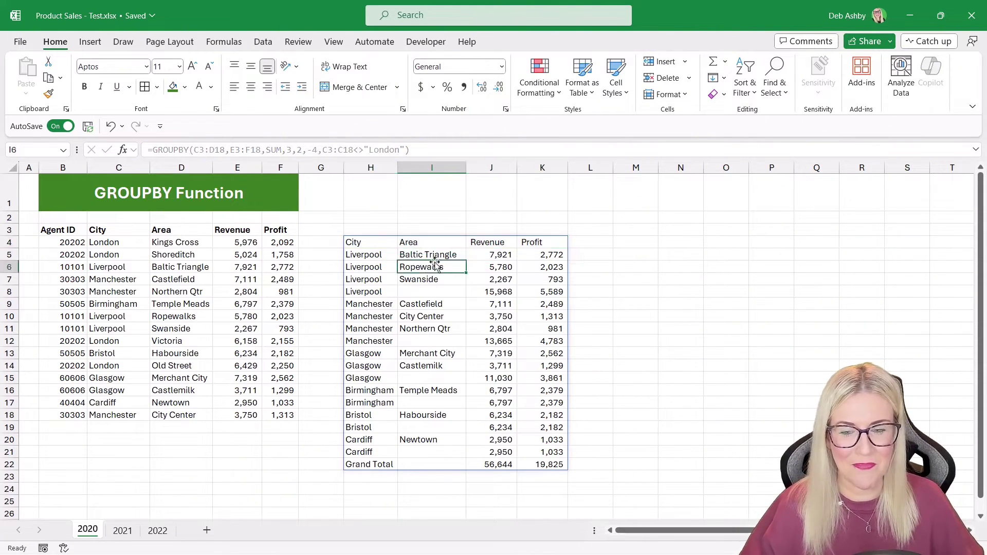
left_click(375, 245)
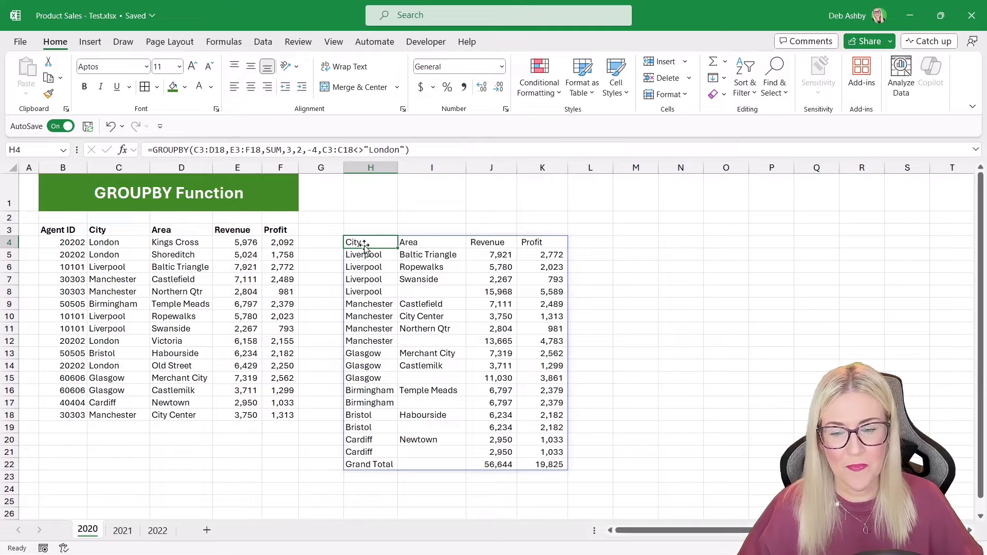
left_click_drag(374, 244, 548, 244)
left_click_drag(355, 259, 528, 440)
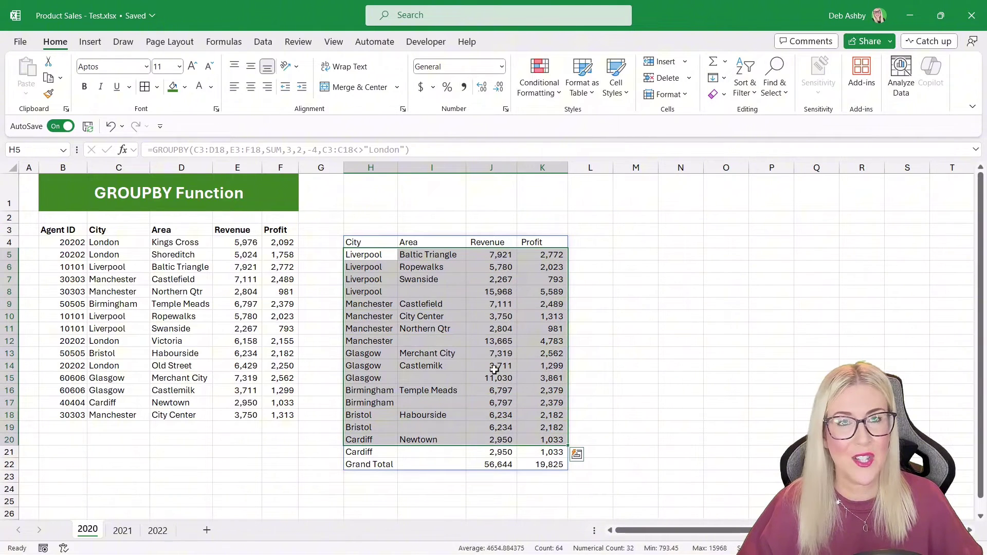
left_click(361, 245)
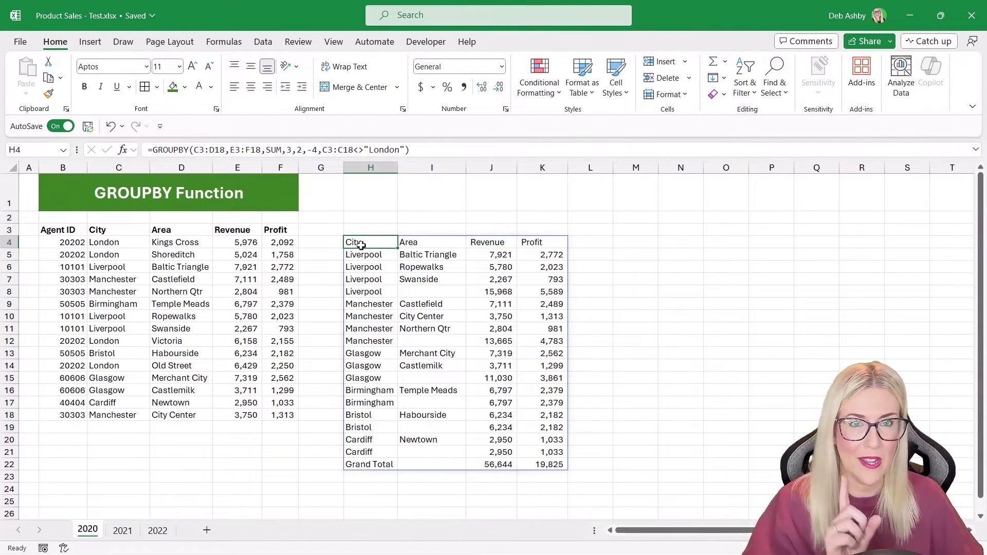
left_click_drag(365, 246, 540, 460)
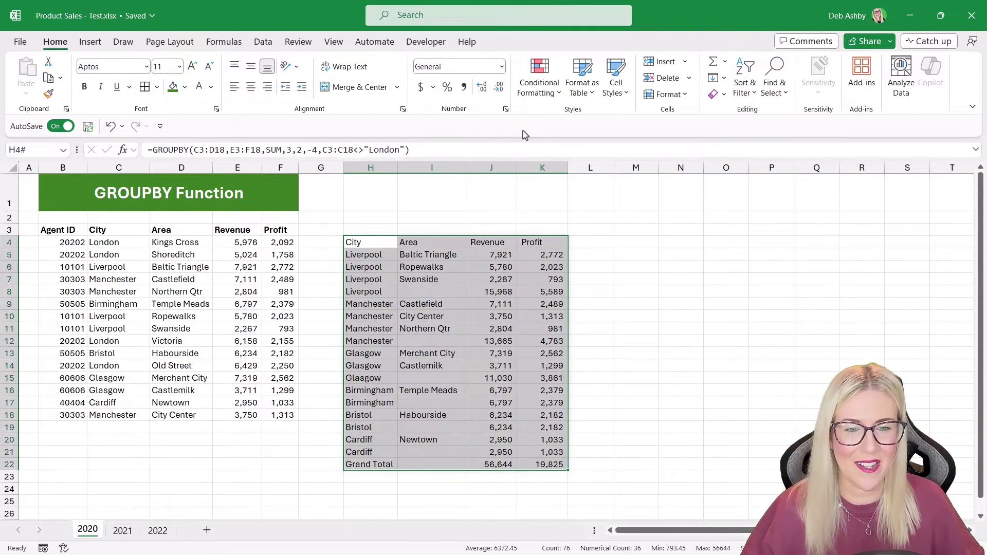
Start a new formula-based conditional formatting rule for the GROUPBY table.
left_click(539, 90)
left_click(558, 246)
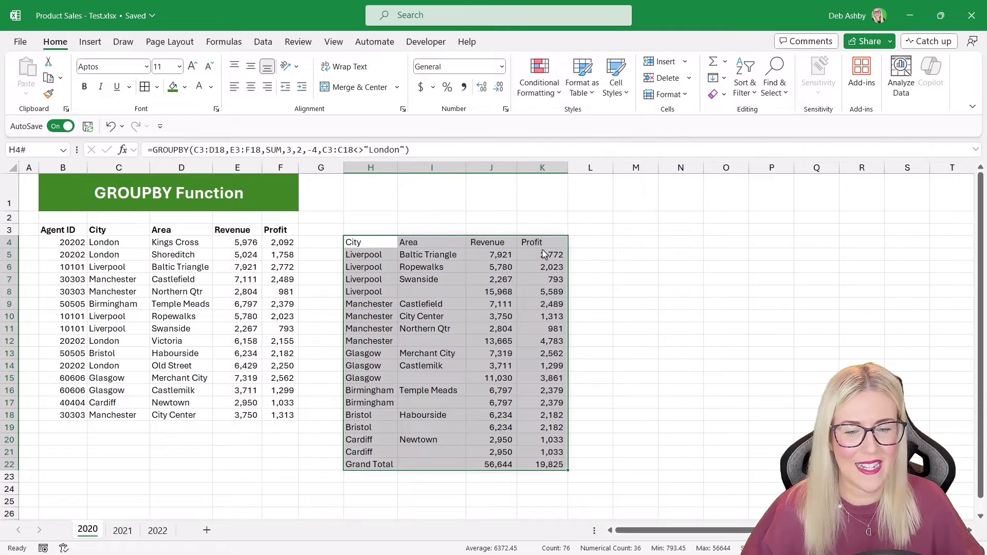
left_click(582, 182)
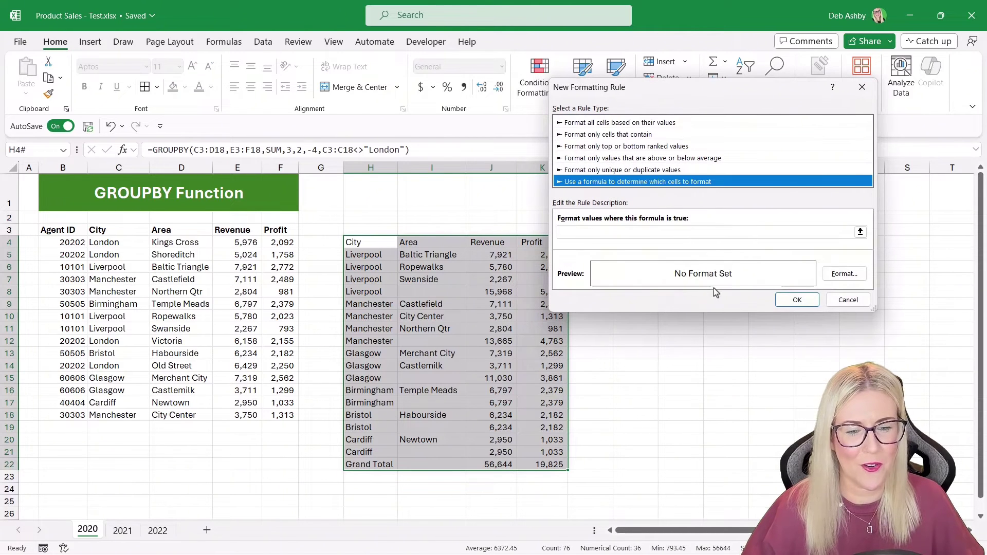
left_click_drag(563, 89, 609, 98)
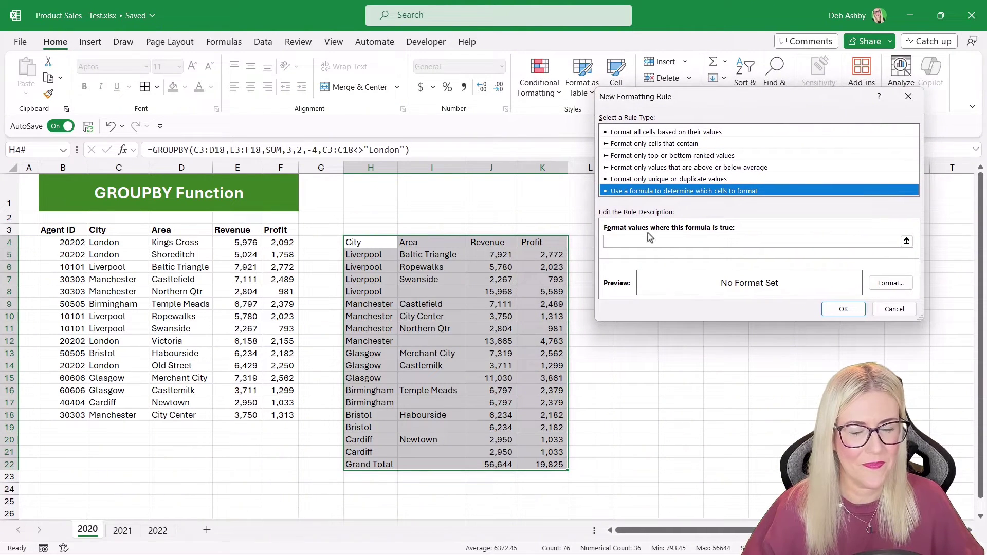
Enter the rule formula =$H4="City" with the row left relative.
left_click(611, 240)
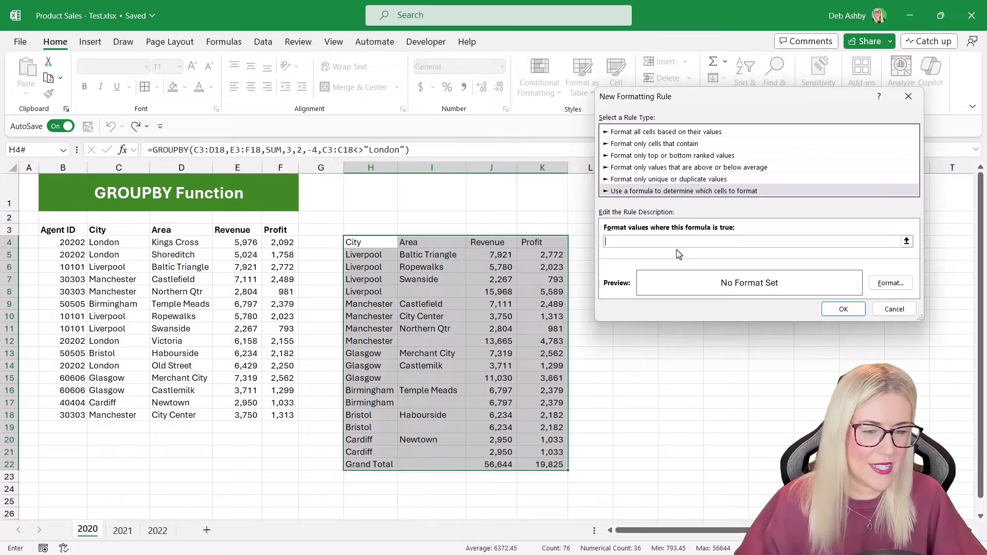
type("=")
left_click(377, 242)
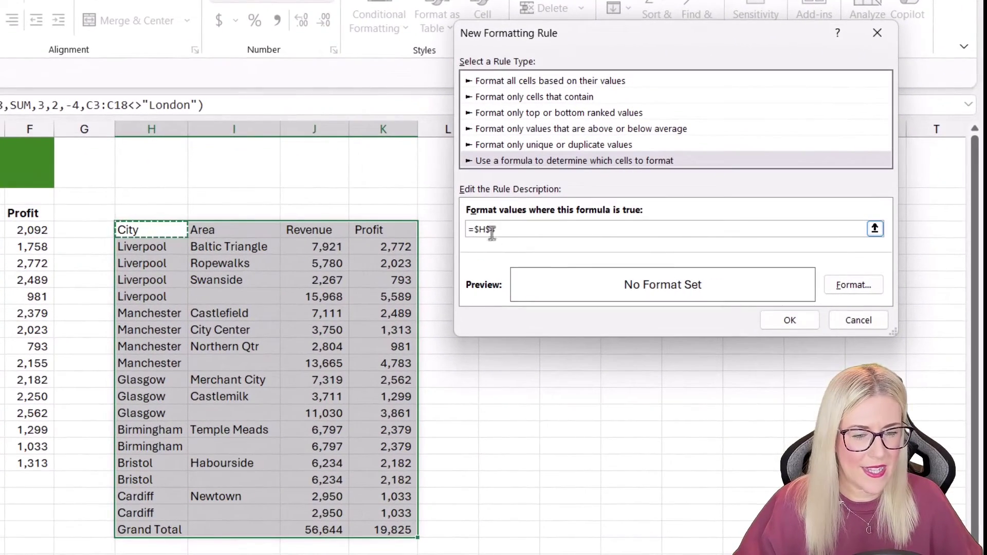
left_click(491, 230)
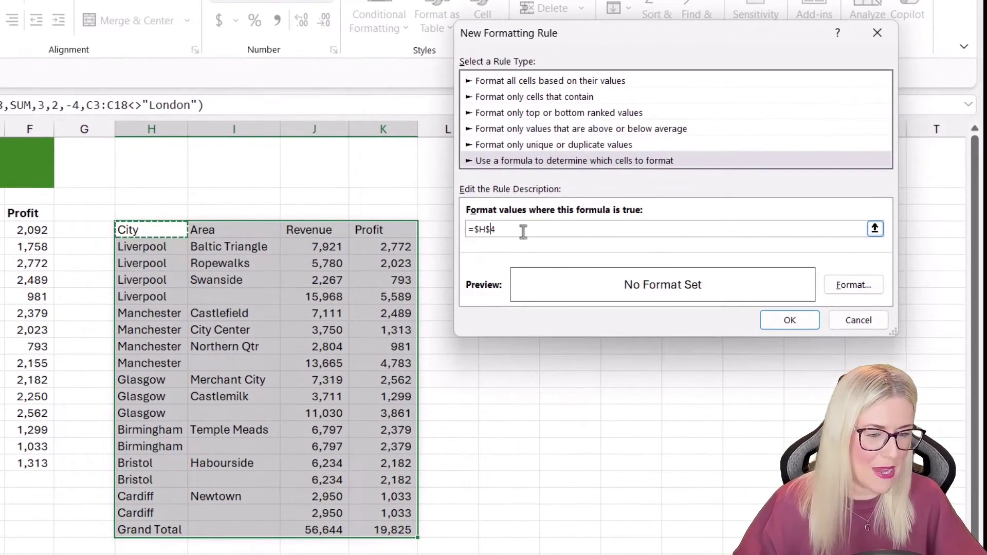
key("BackSpace")
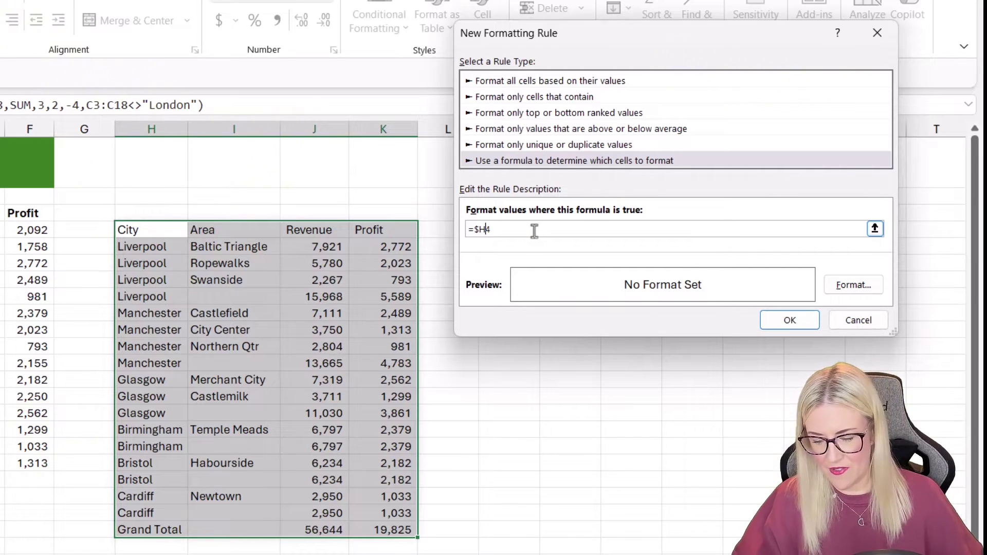
type("$")
left_click_drag(506, 229, 442, 229)
left_click(506, 229)
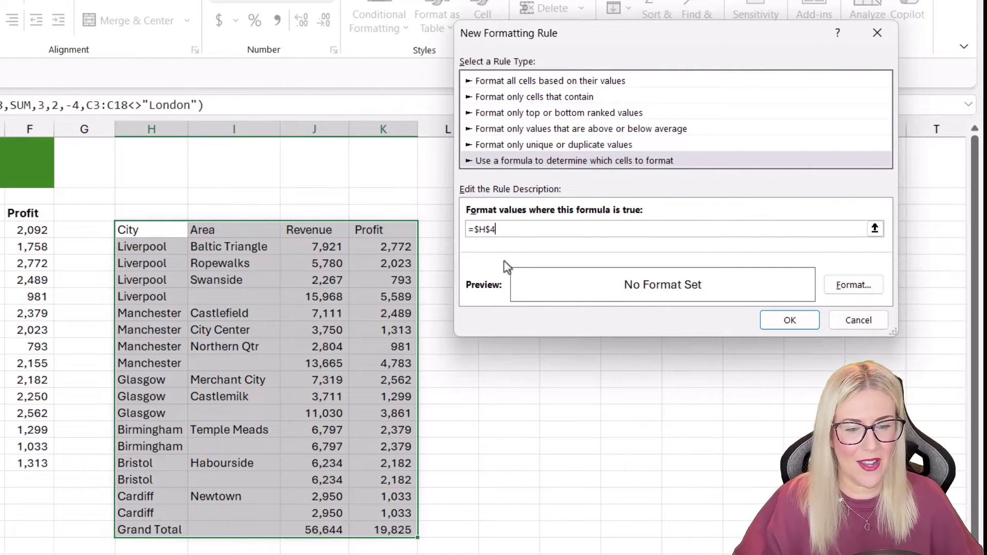
left_click(489, 229)
key("BackSpace")
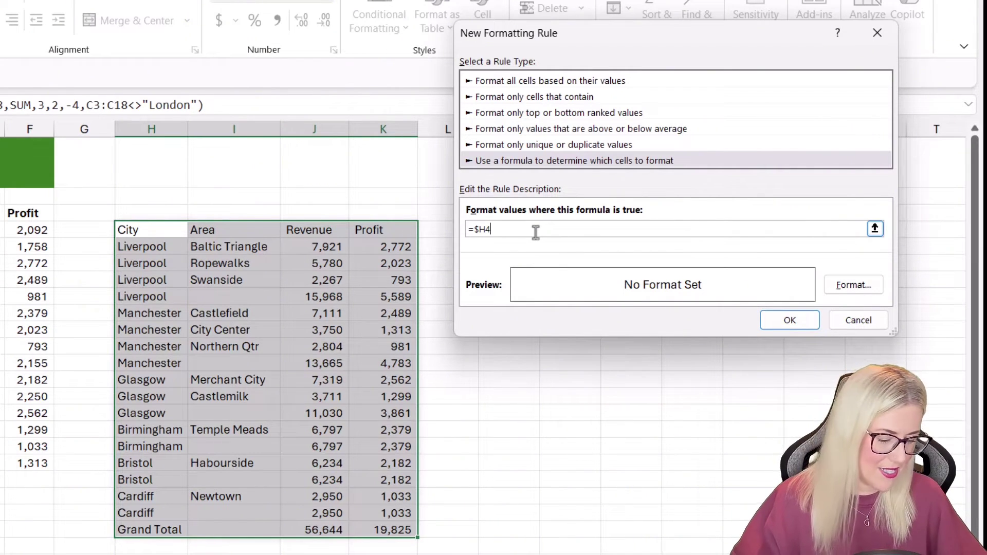
type("=\"C")
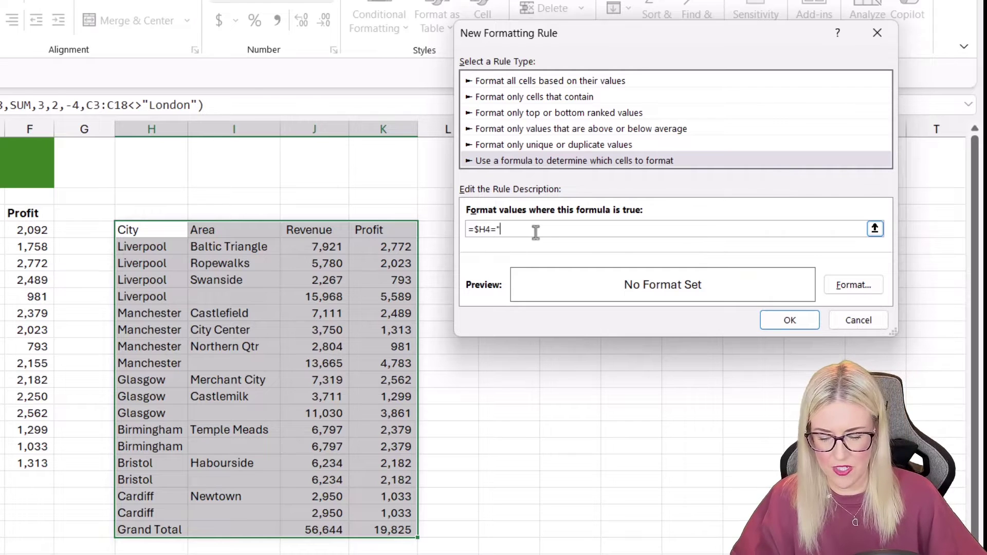
type("ity\"")
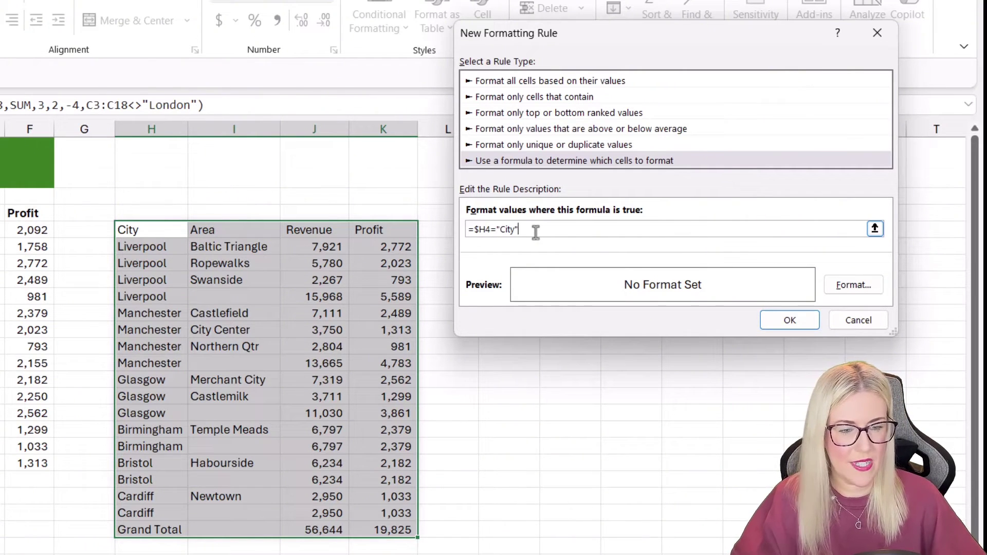
Set the rule's format to bold text.
left_click(851, 283)
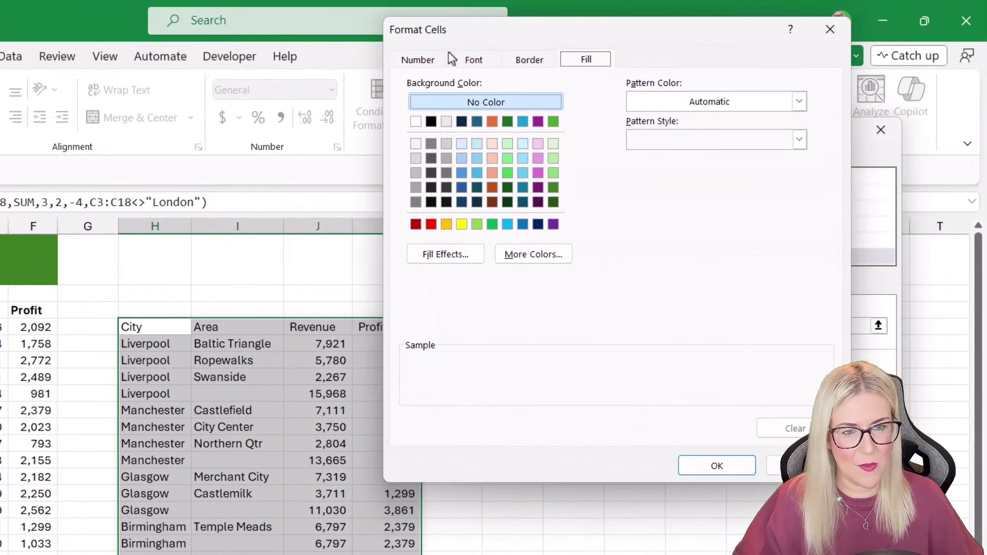
left_click(485, 65)
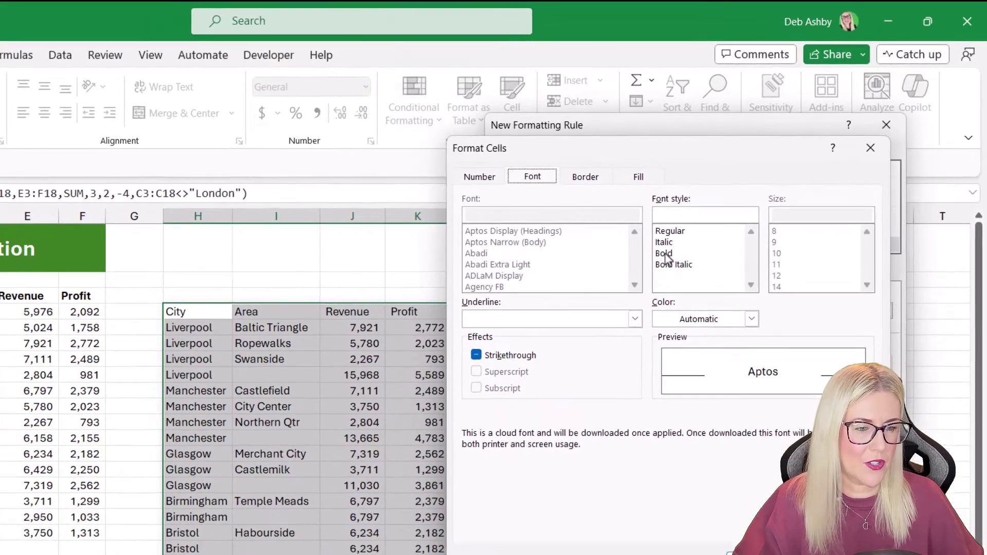
left_click(664, 253)
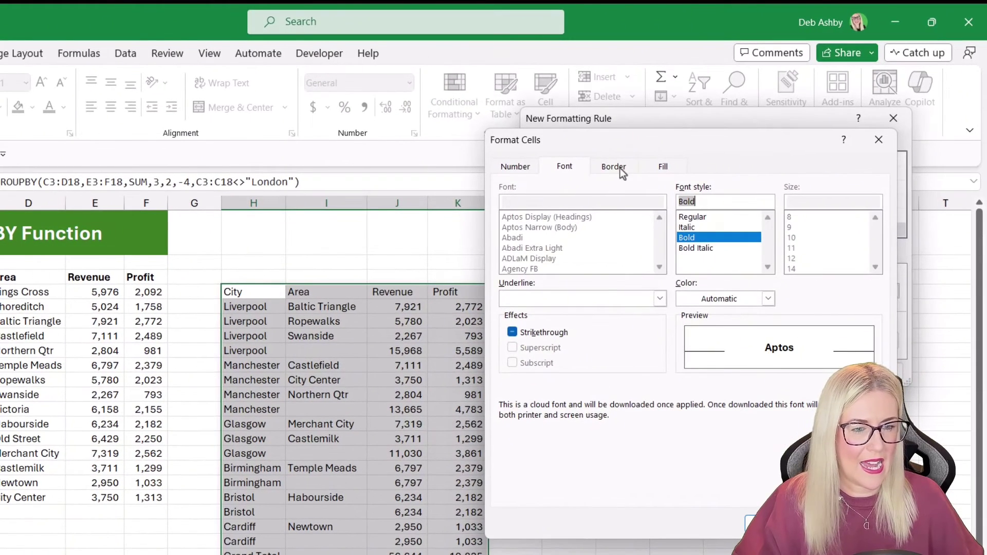
Add a dark green solid bottom border and apply the header rule.
left_click(586, 177)
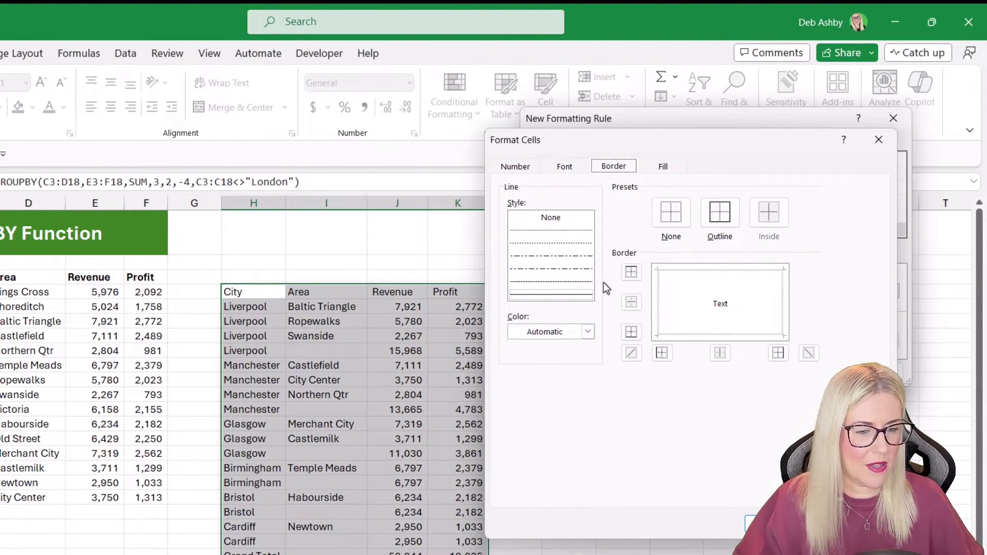
left_click(587, 334)
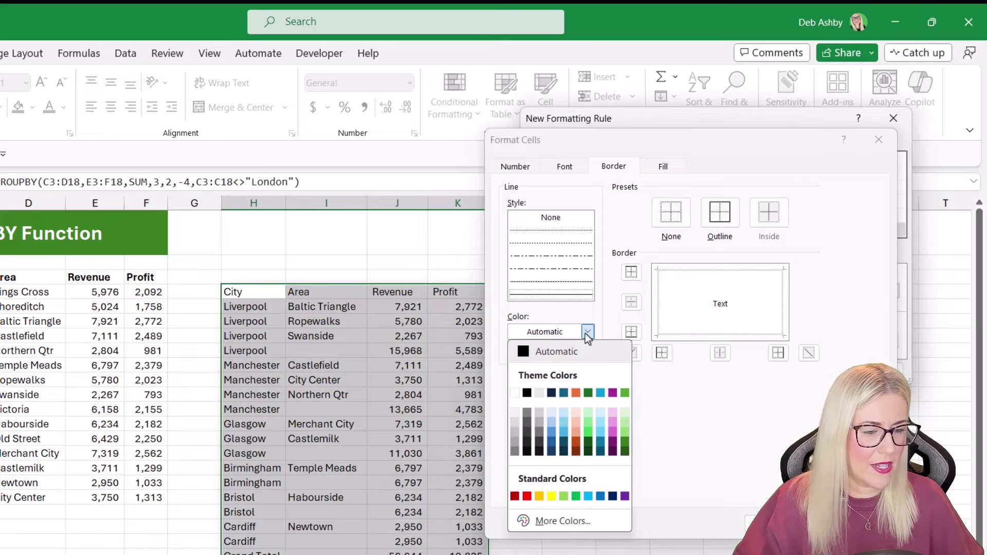
left_click(625, 441)
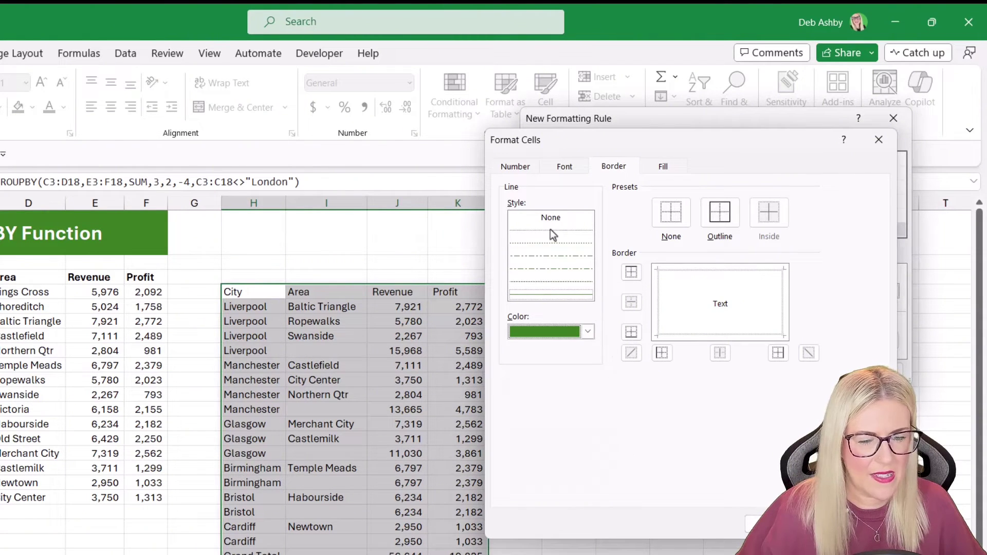
left_click(568, 292)
left_click(556, 297)
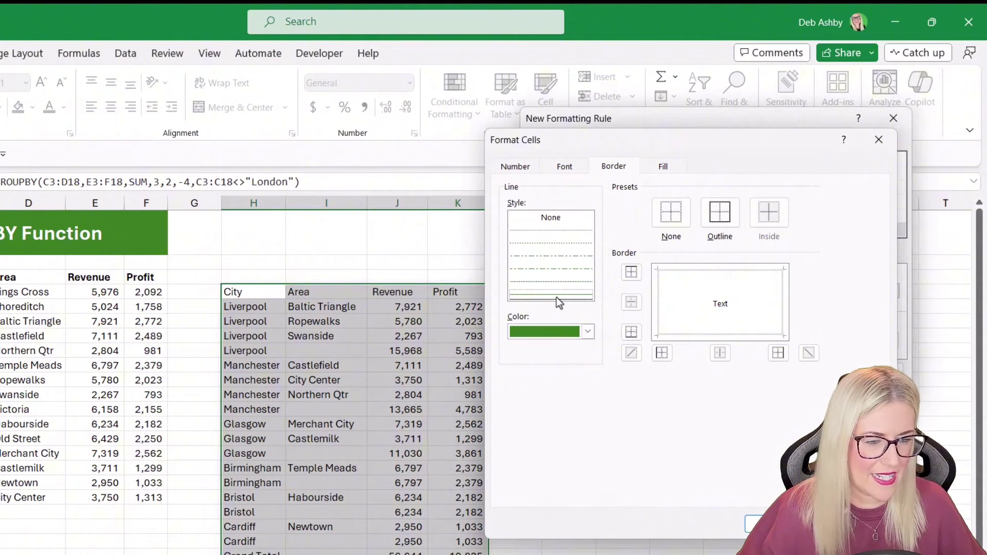
left_click(699, 335)
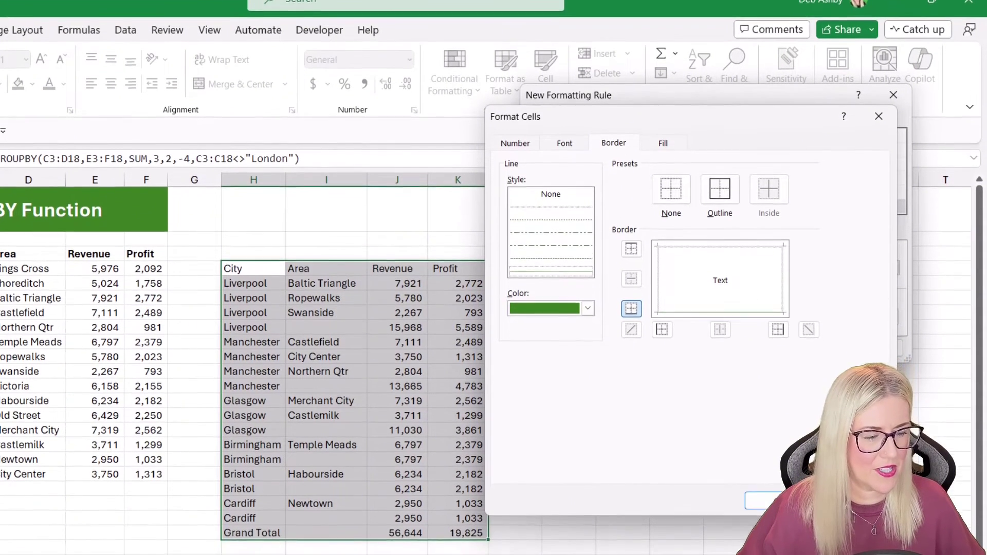
key("Return")
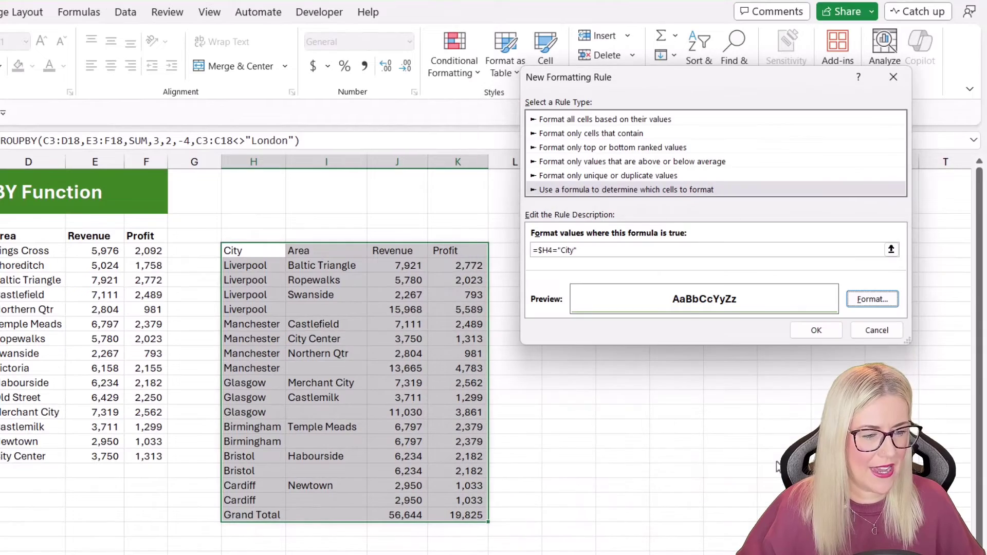
left_click(816, 330)
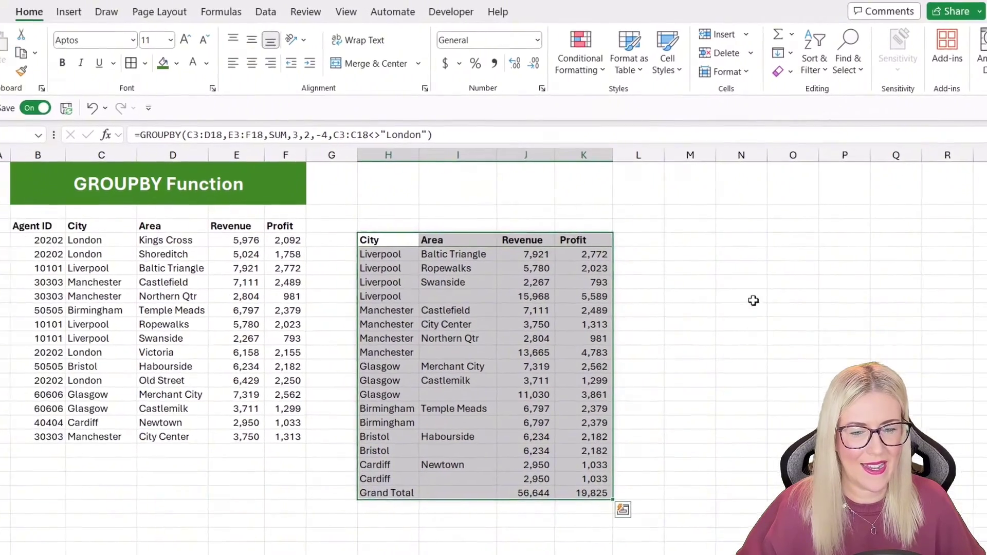
Check the formatted header, then select the table rows below it, H5:K22.
left_click(624, 323)
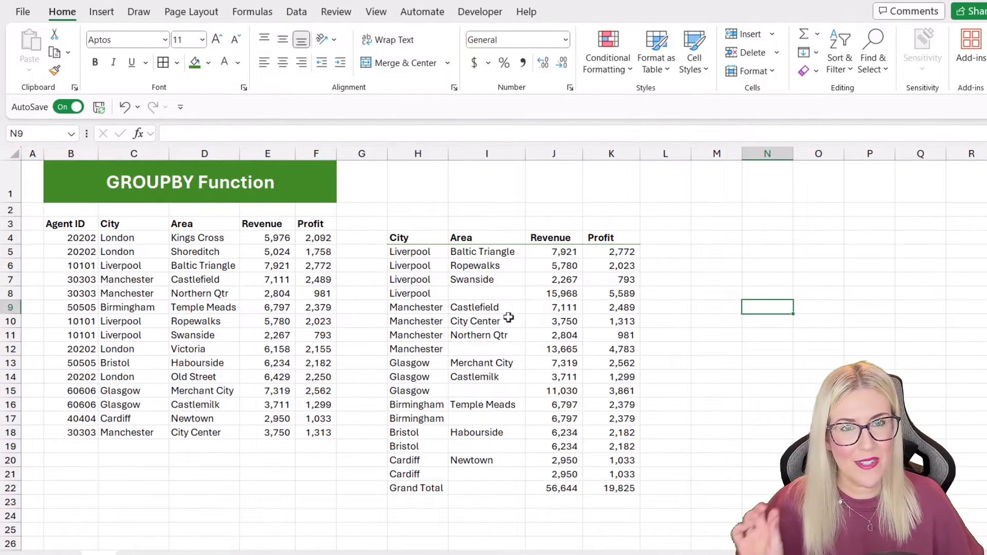
left_click_drag(402, 293, 615, 293)
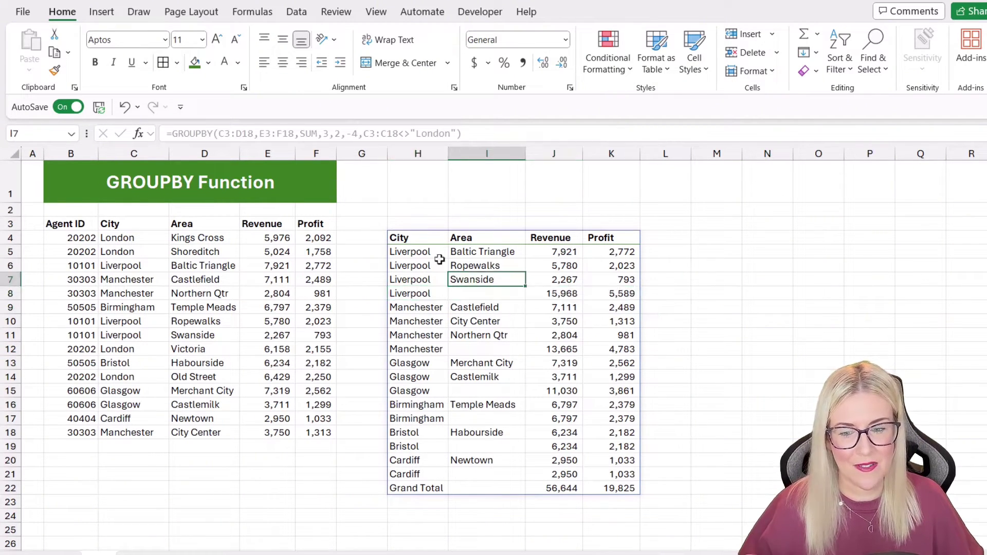
left_click_drag(397, 238, 622, 490)
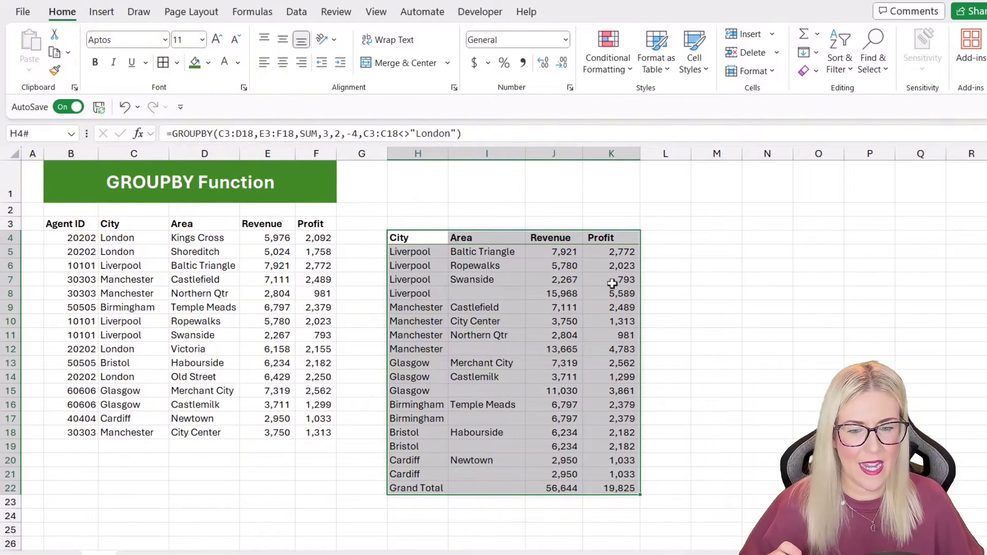
scroll(612, 283, "down", 2)
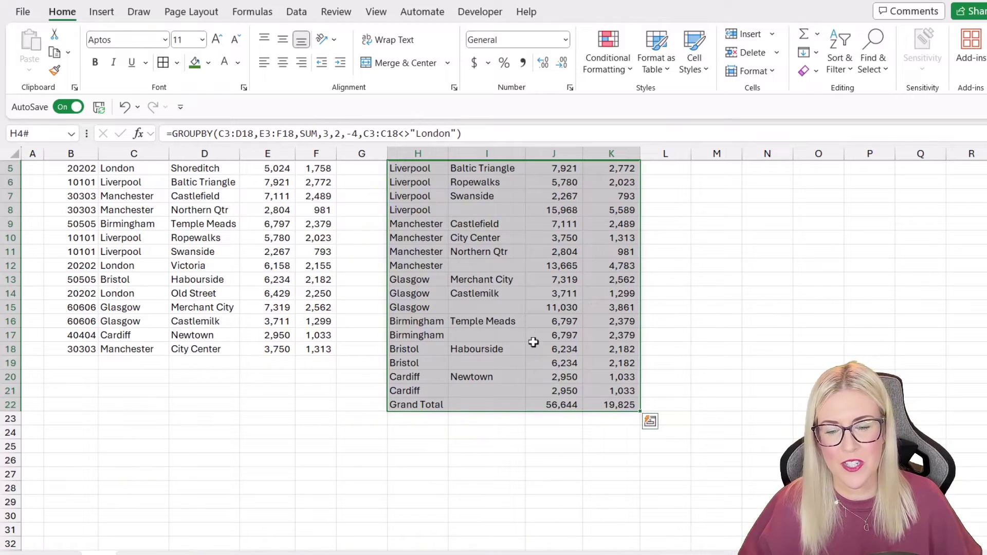
left_click_drag(479, 372, 502, 330)
left_click(476, 349)
left_click_drag(410, 306, 568, 489)
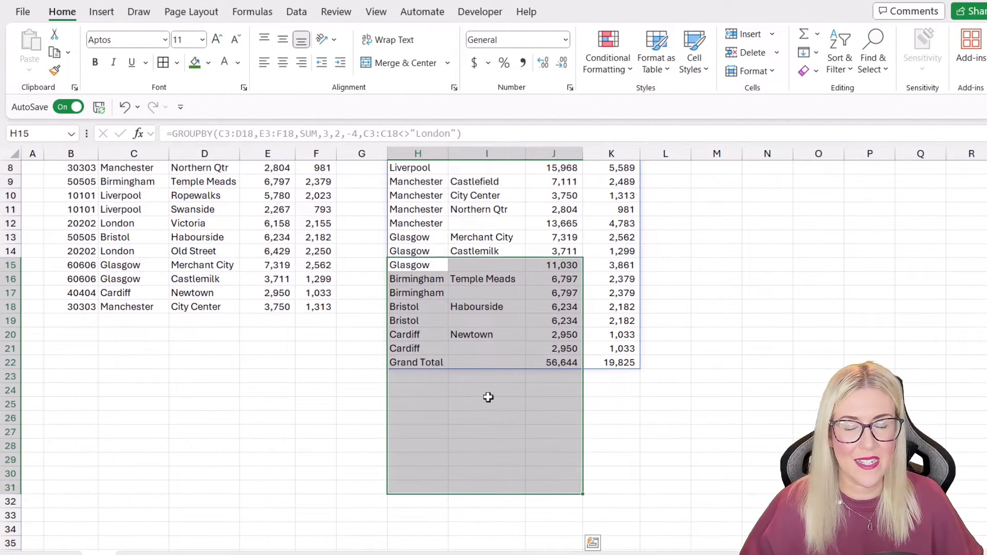
scroll(487, 397, "up", 1)
scroll(487, 397, "up", 2)
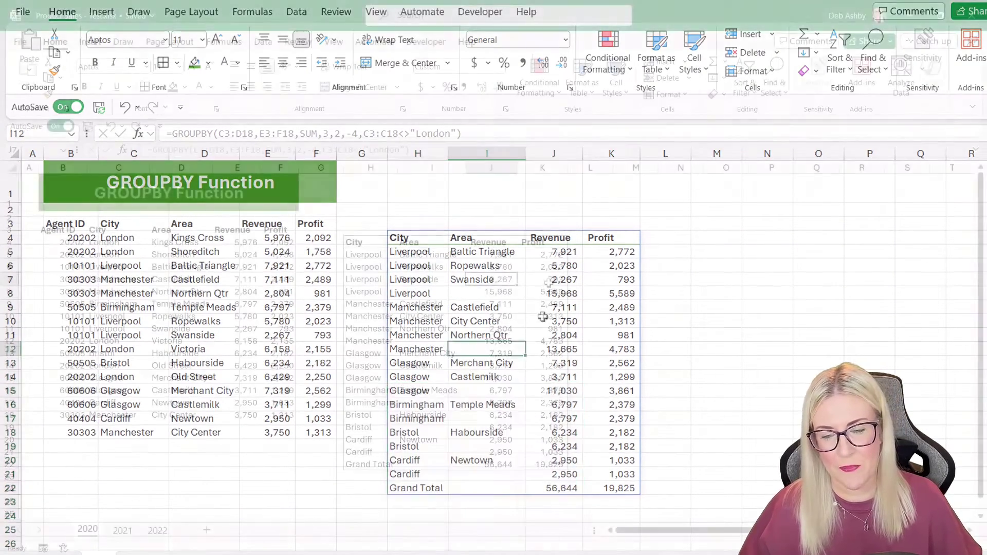
left_click(545, 279)
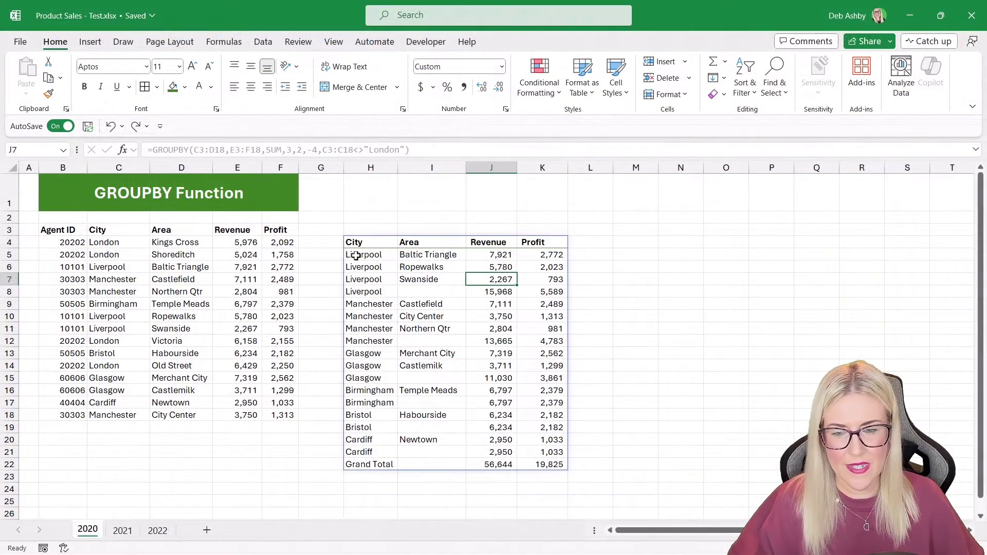
mouse_move(356, 256)
left_mouse_down()
mouse_move(565, 266)
mouse_move(545, 478)
mouse_move(545, 465)
left_mouse_up()
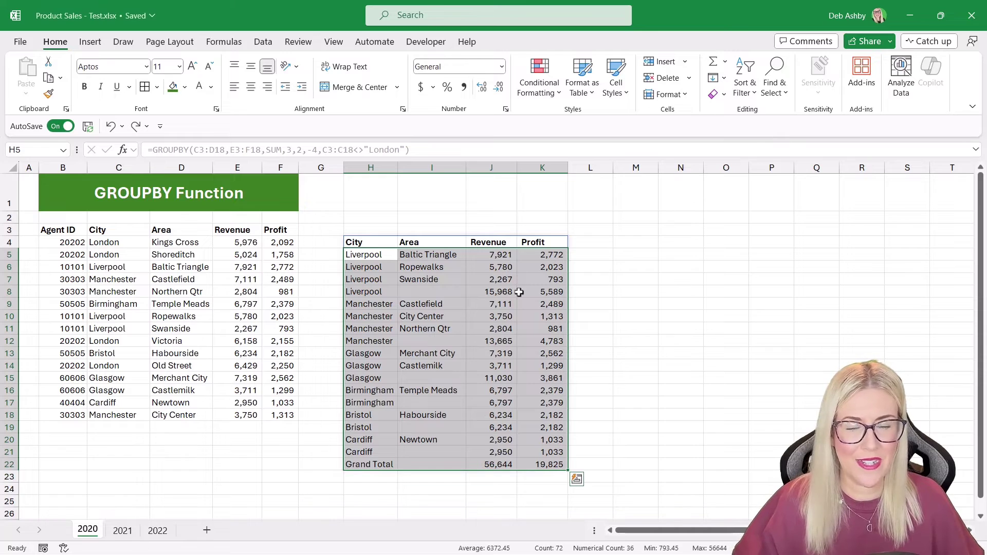
Create a new formula-based rule with the formula =$I5="".
left_click(552, 95)
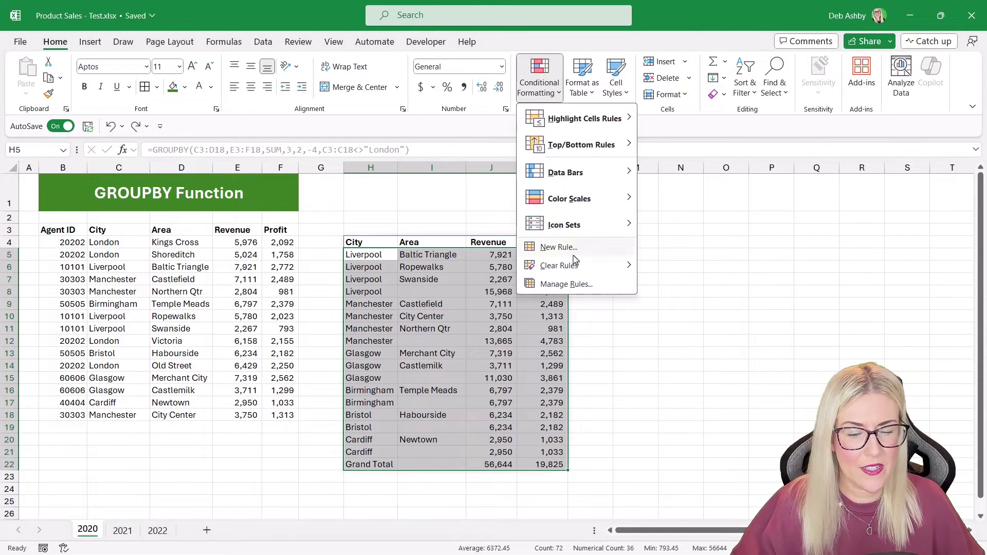
left_click(618, 246)
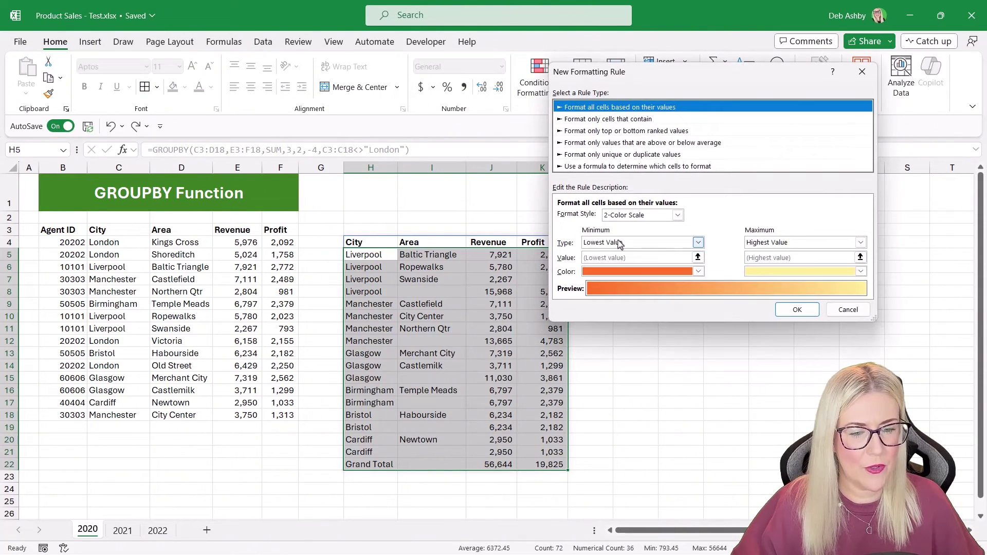
left_click(588, 167)
left_click_drag(648, 72, 678, 86)
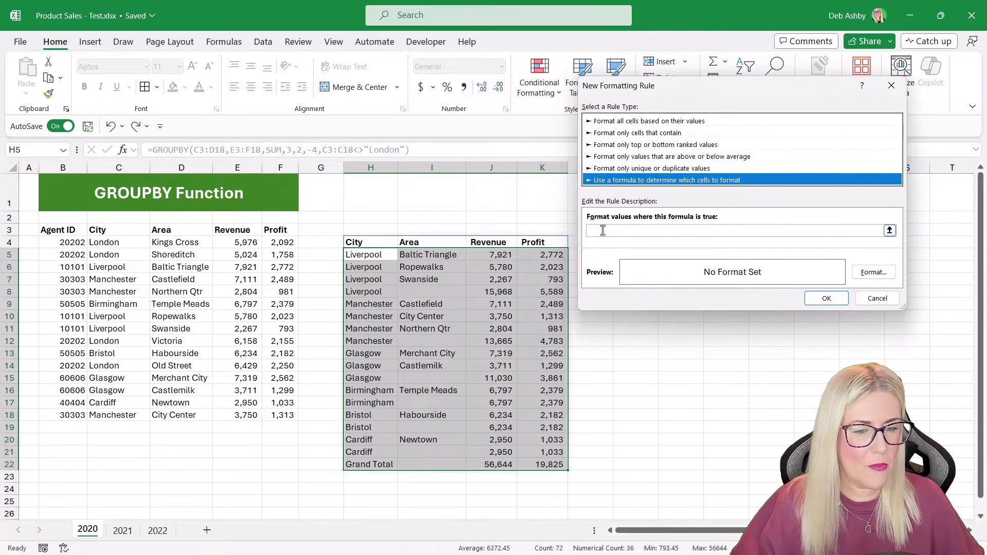
left_click(619, 230)
type("=")
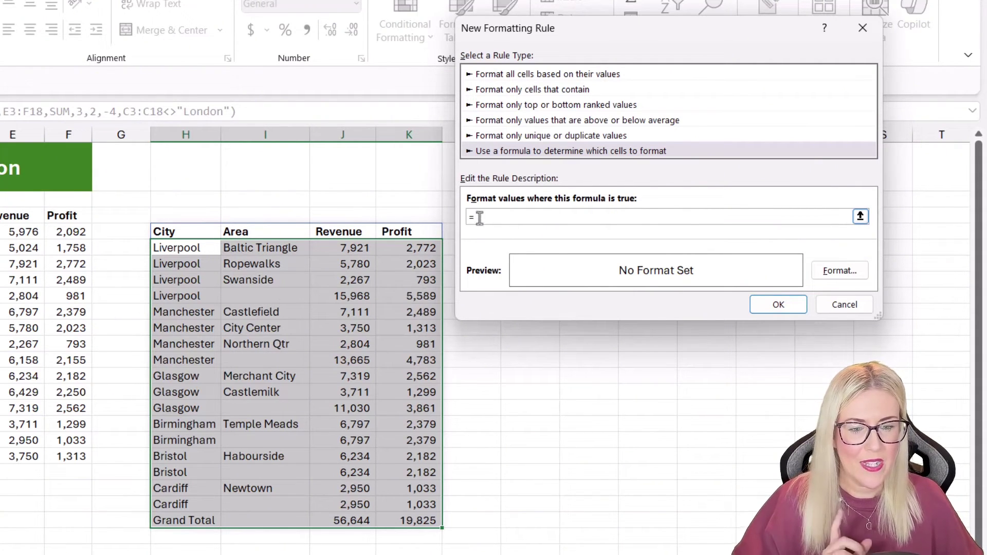
left_click(262, 248)
left_click(504, 220)
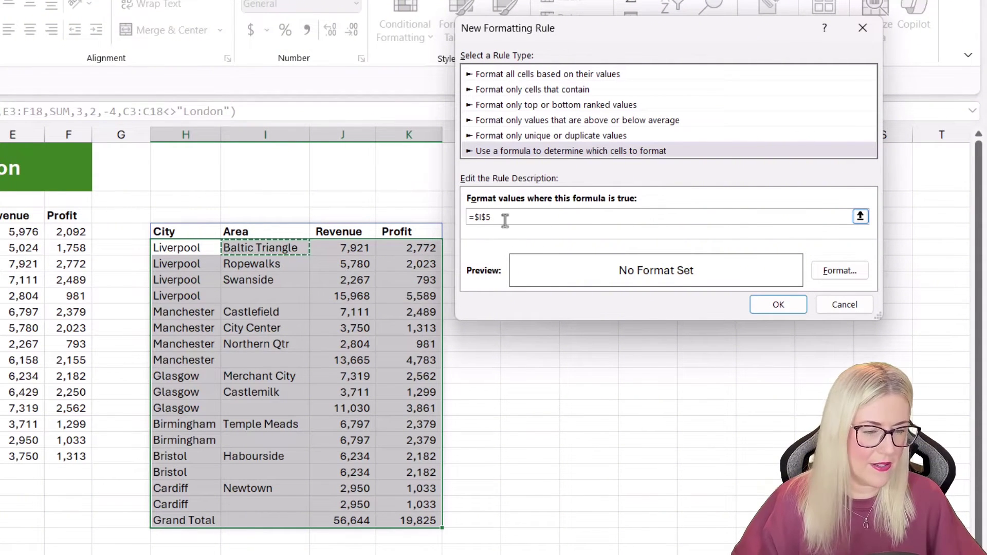
key("F4")
key("F4")
key("F4")
key("F4")
key("F4")
key("F4")
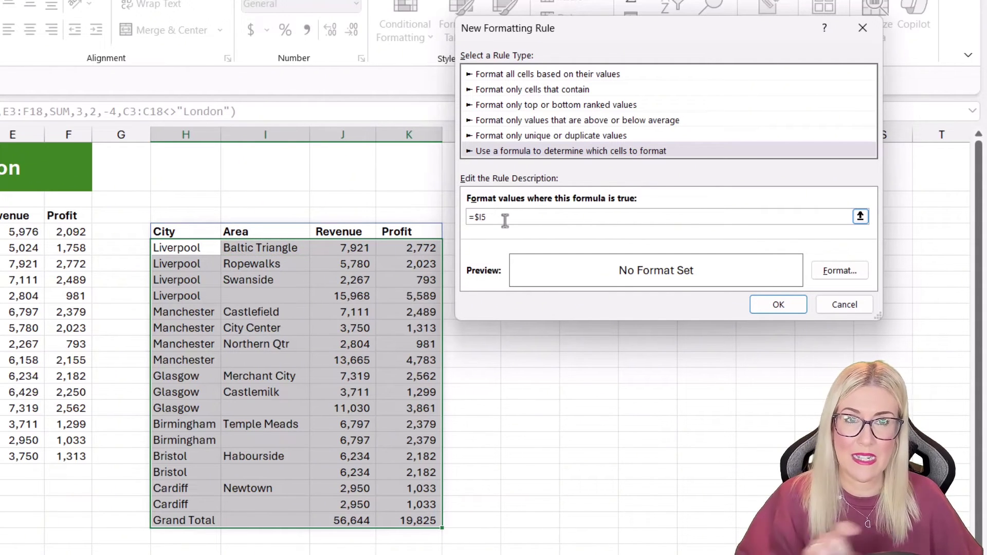
type("=\"\"")
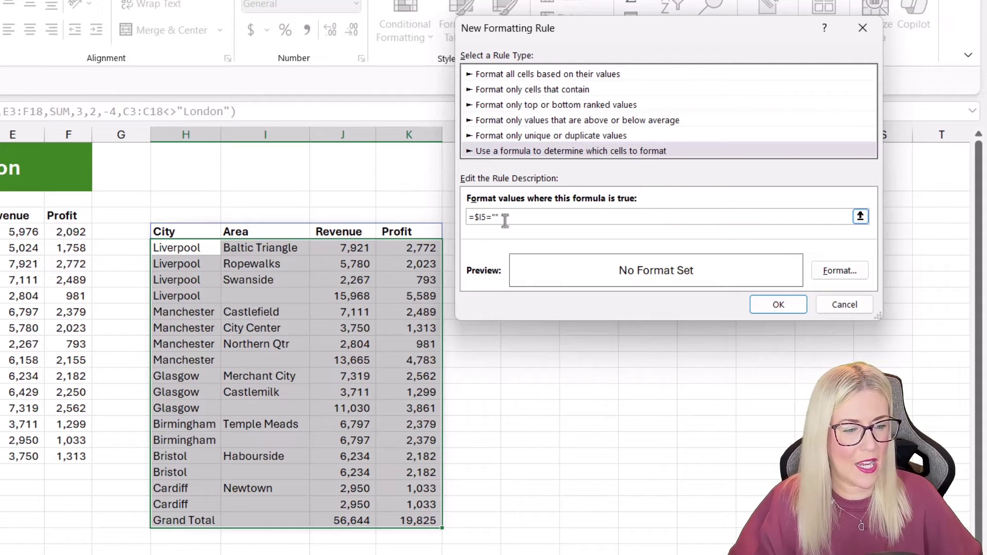
Give the rule a light green fill and Bold Italic font.
left_click(822, 269)
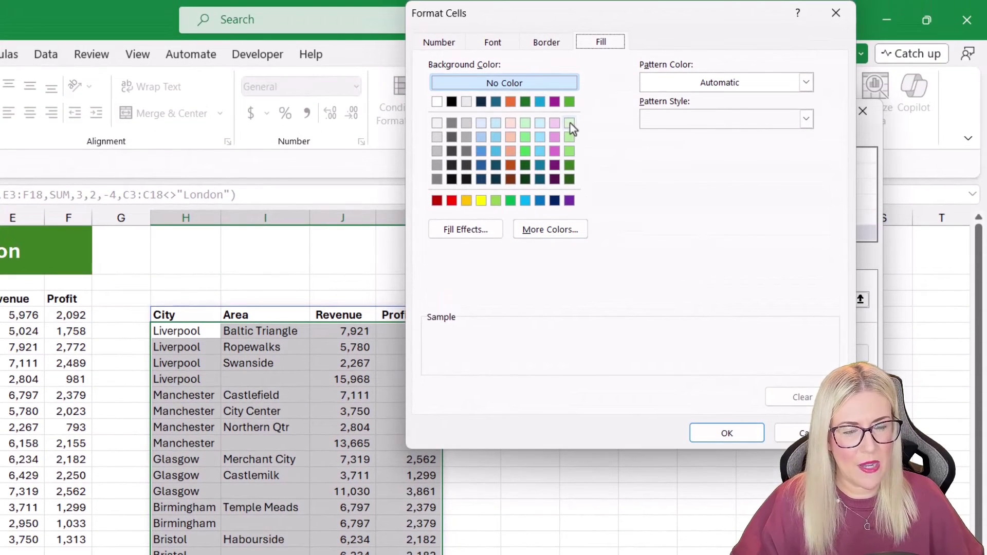
left_click(569, 123)
left_click(492, 42)
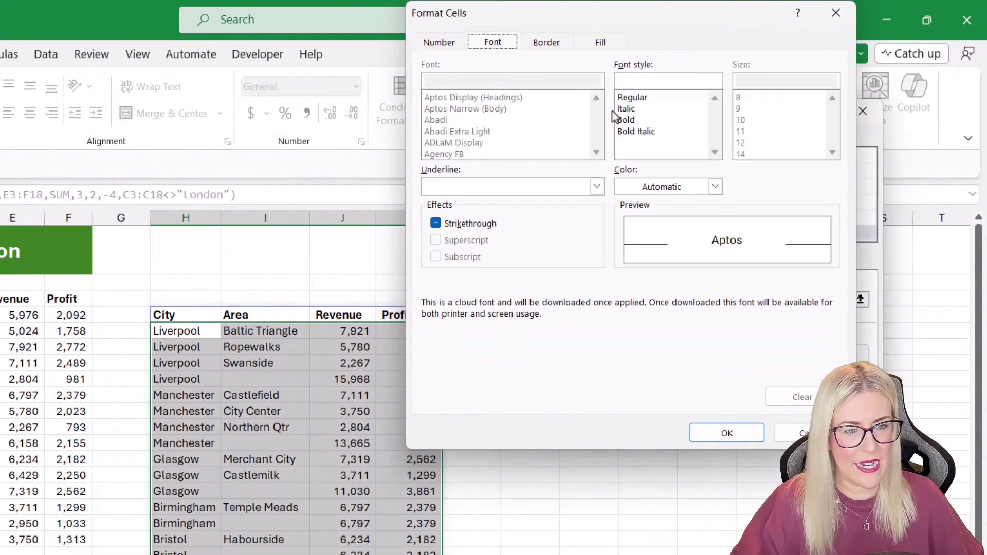
left_click(648, 131)
left_click(730, 433)
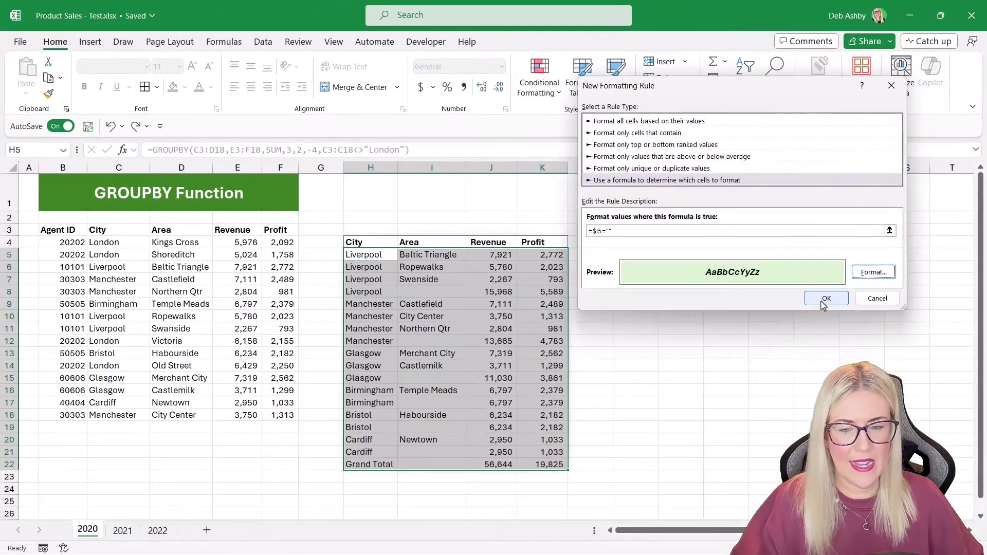
left_click(811, 325)
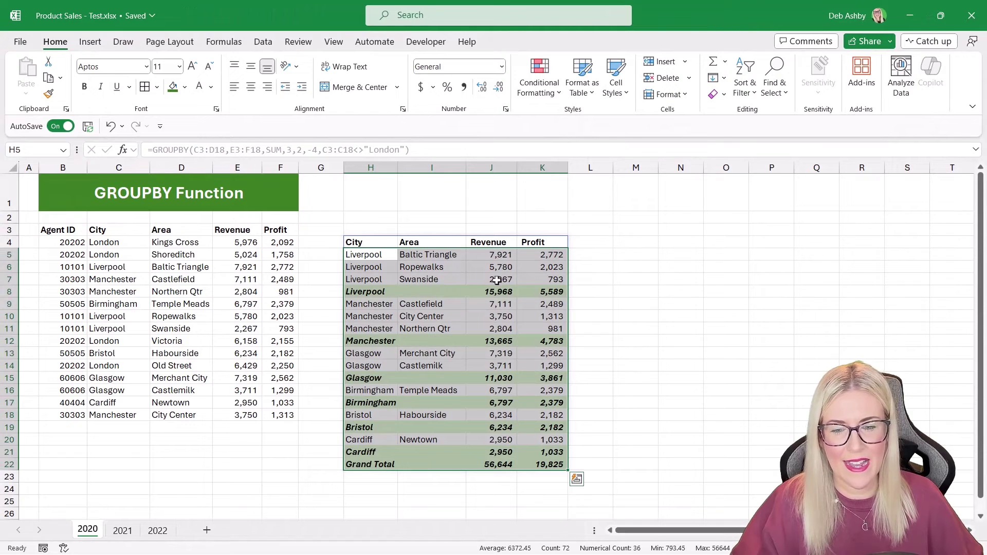
left_click(430, 279)
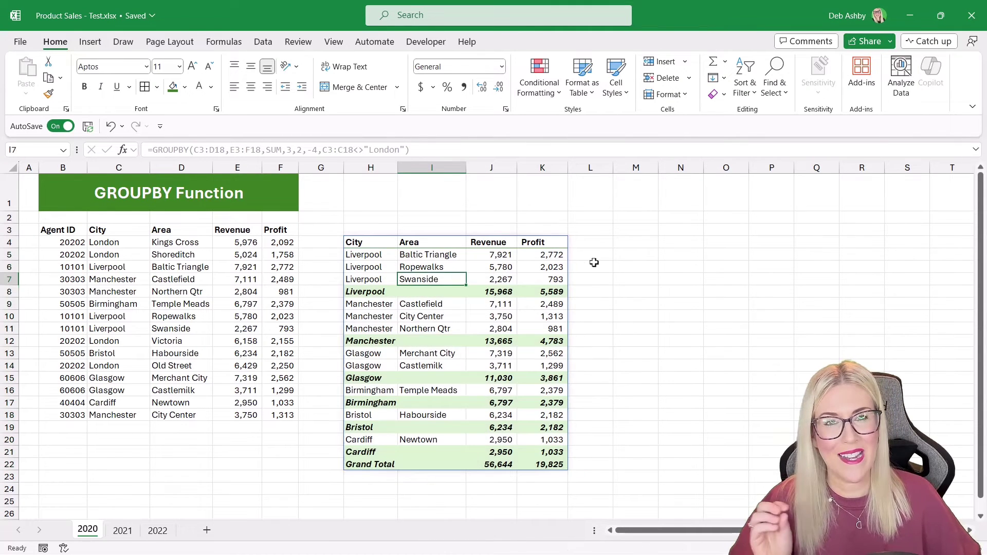
scroll(409, 275, "down", 1)
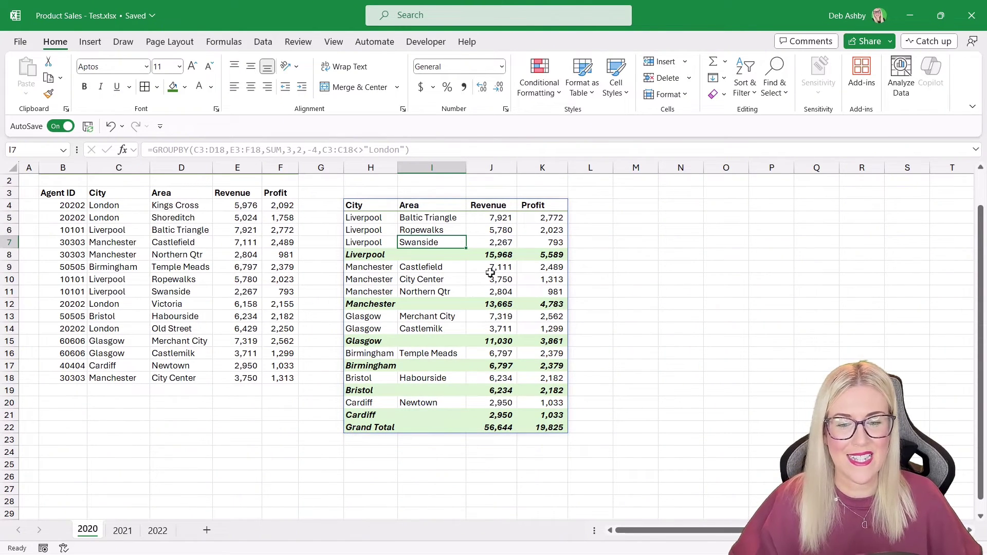
scroll(490, 273, "up", 1)
left_click(633, 243)
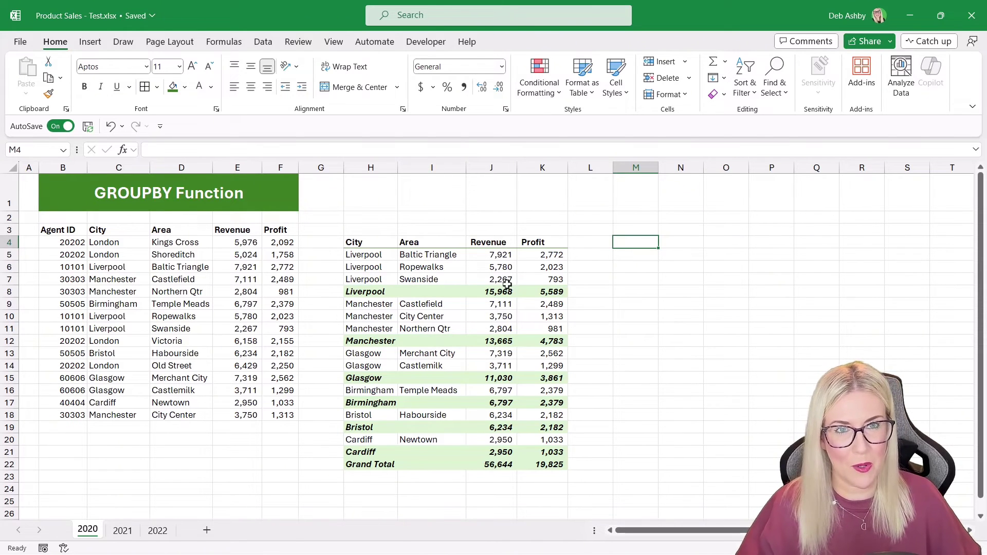
key("ctrl+z")
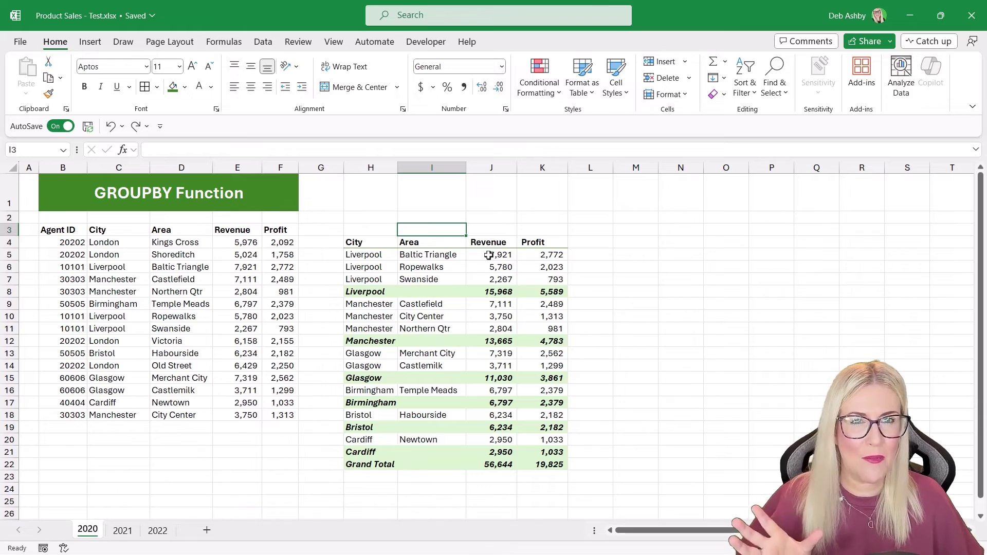
left_click(99, 452)
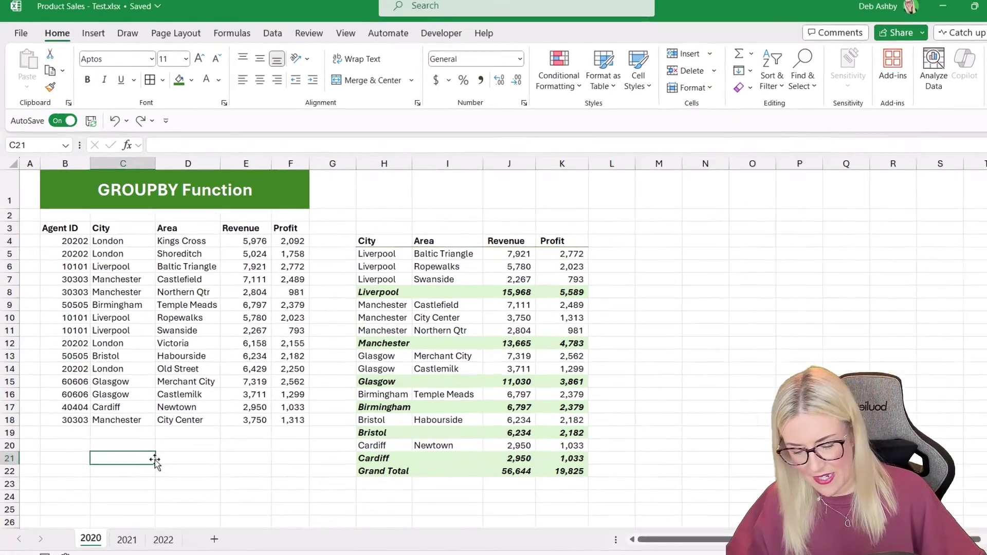
type("=arra")
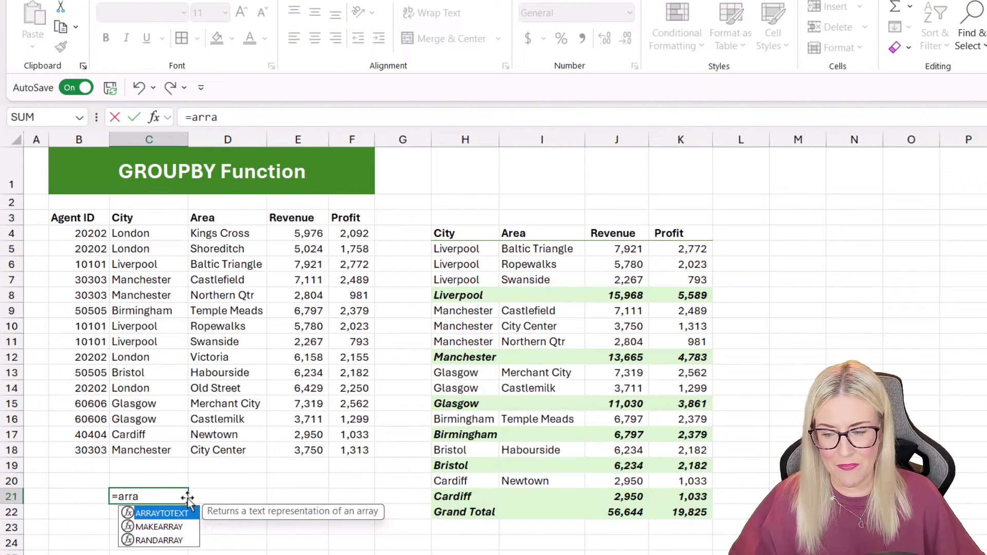
key("Tab")
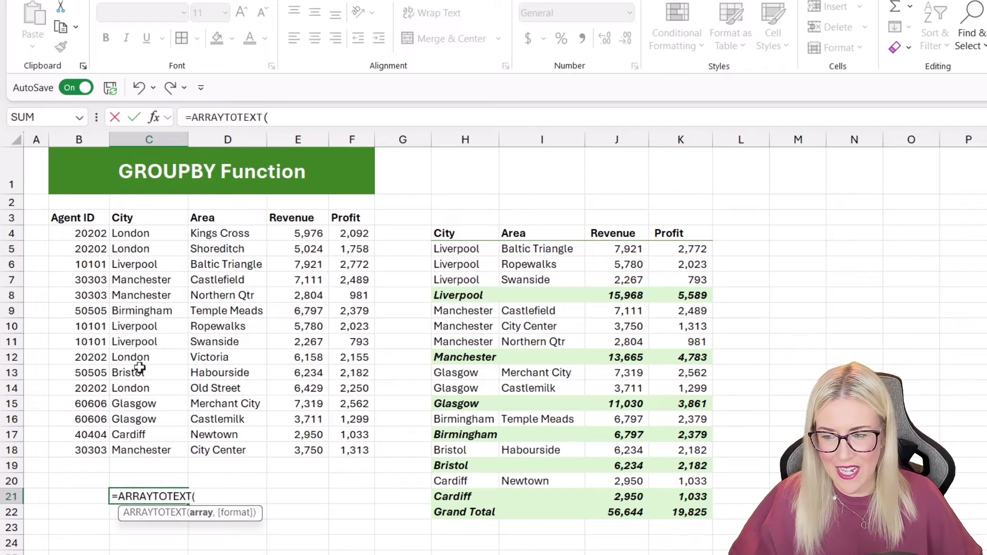
left_click(149, 235)
left_click_drag(149, 249, 148, 279)
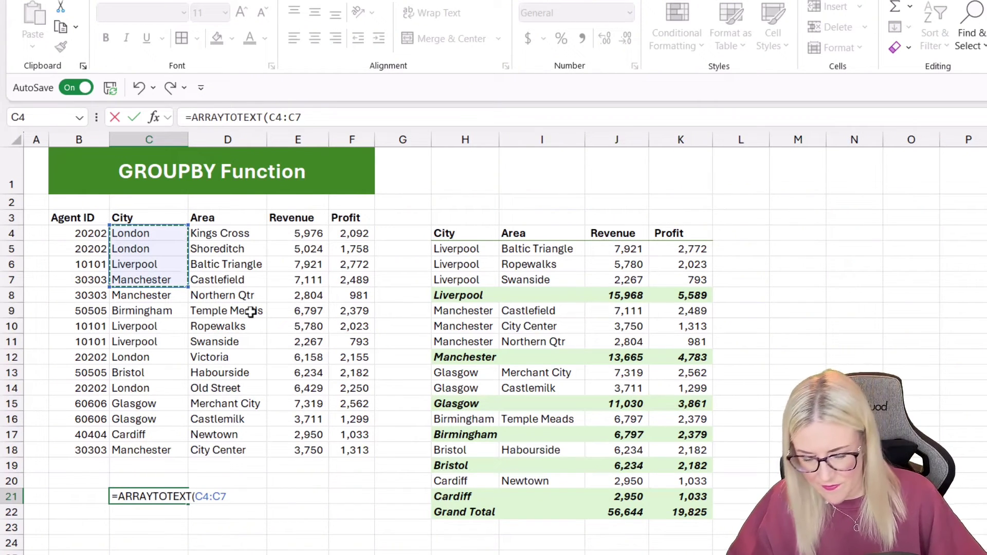
type(",")
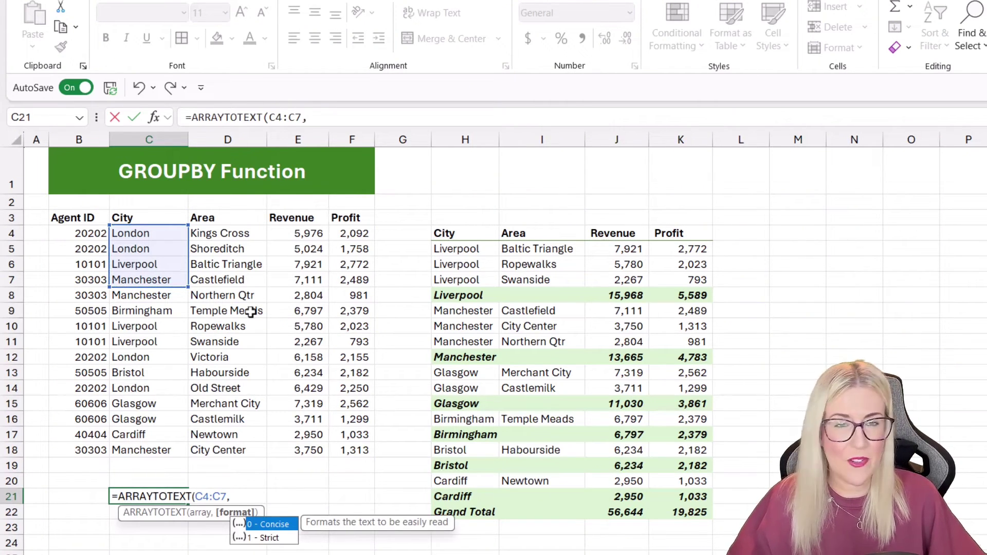
key("BackSpace")
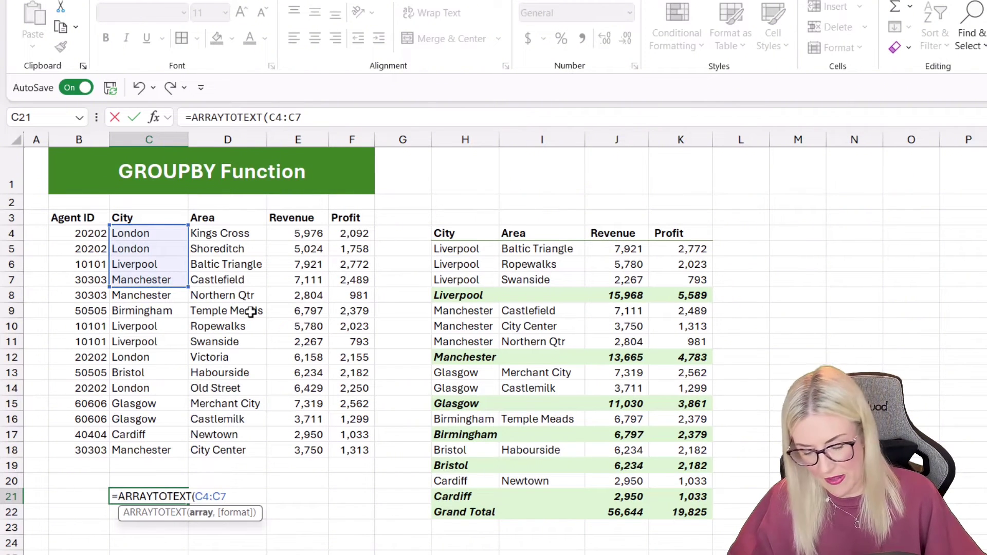
type(")")
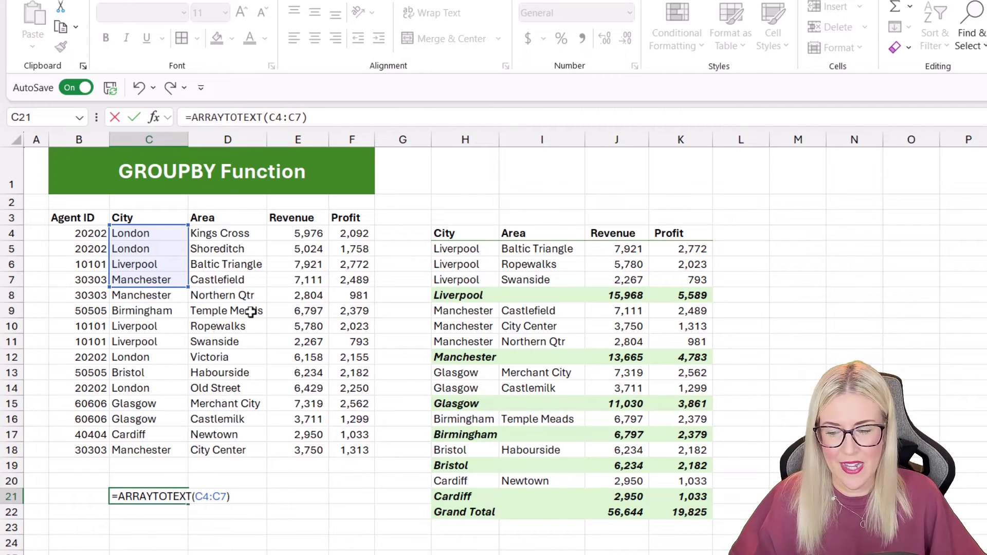
key("Return")
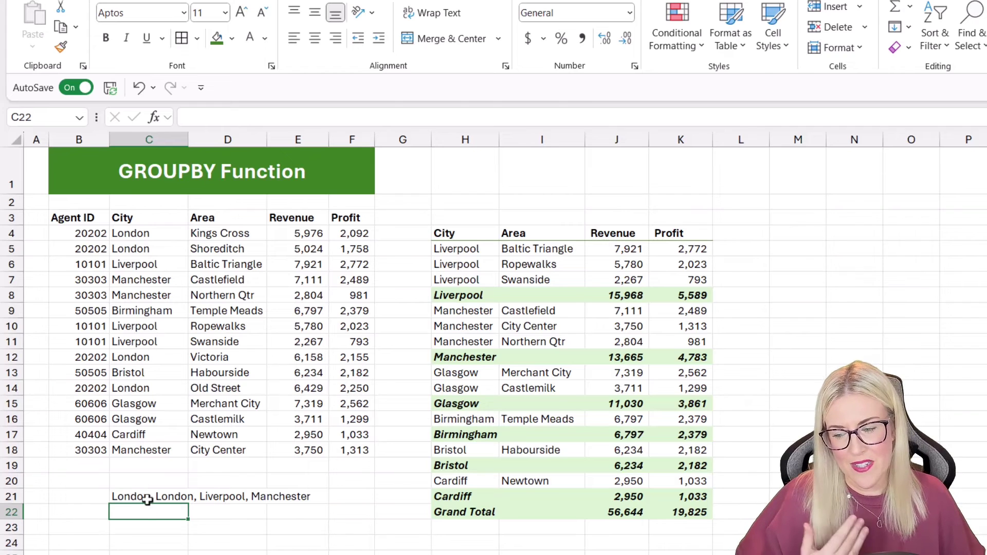
left_click(148, 499)
key("Delete")
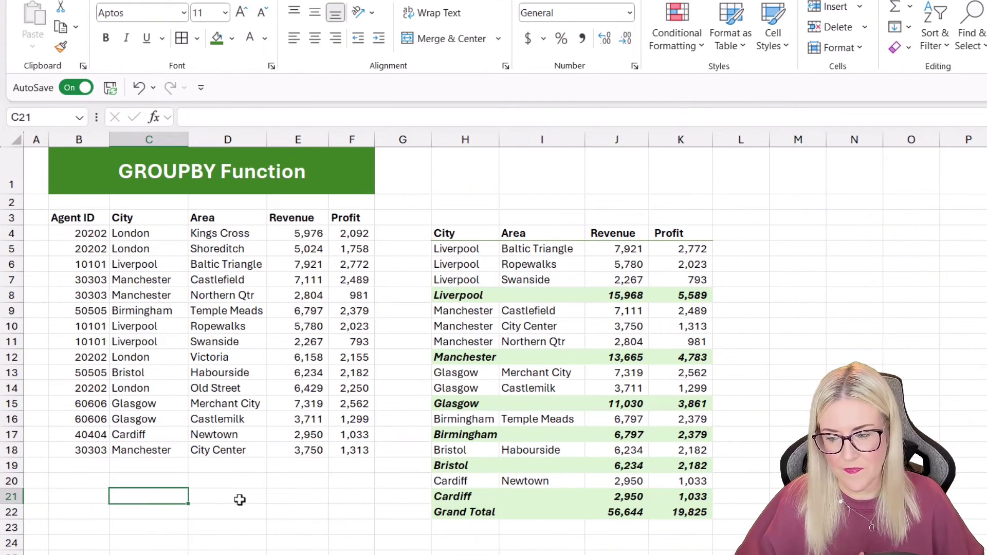
Enter =GROUPBY(C3:C18,D3:D18,ARRAYTOTEXT) in B21.
left_click(242, 501)
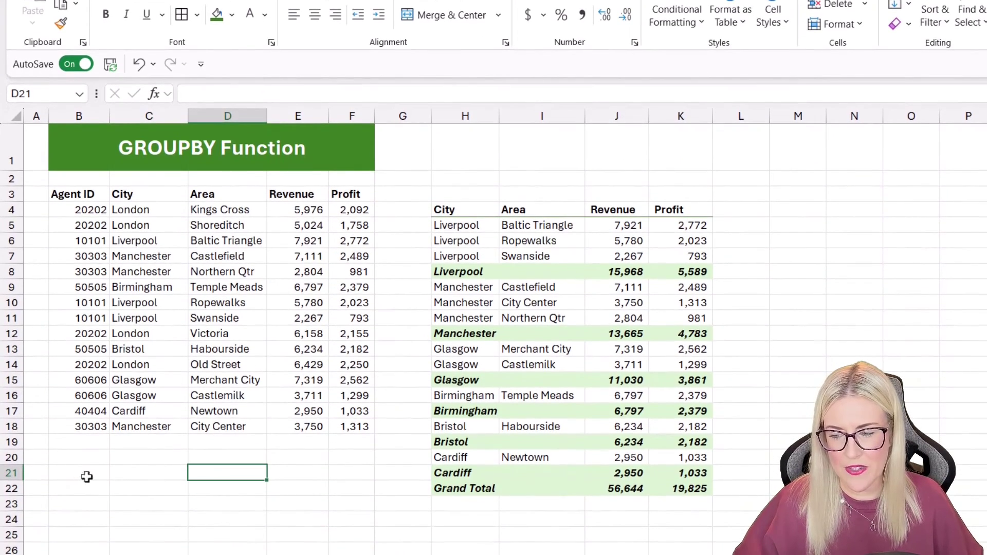
left_click(88, 477)
type("=GRU")
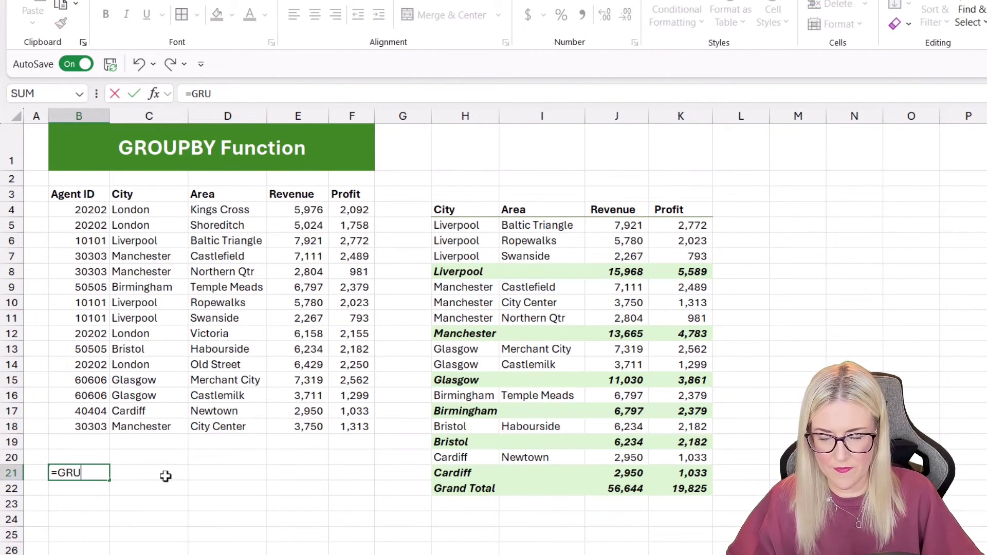
key("BackSpace")
key("Tab")
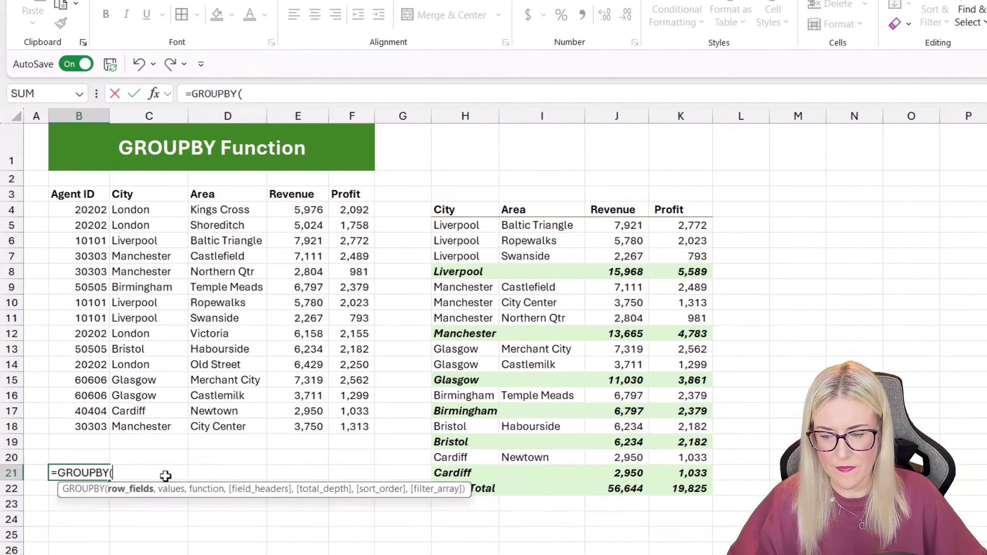
left_click_drag(148, 193, 148, 419)
type(",")
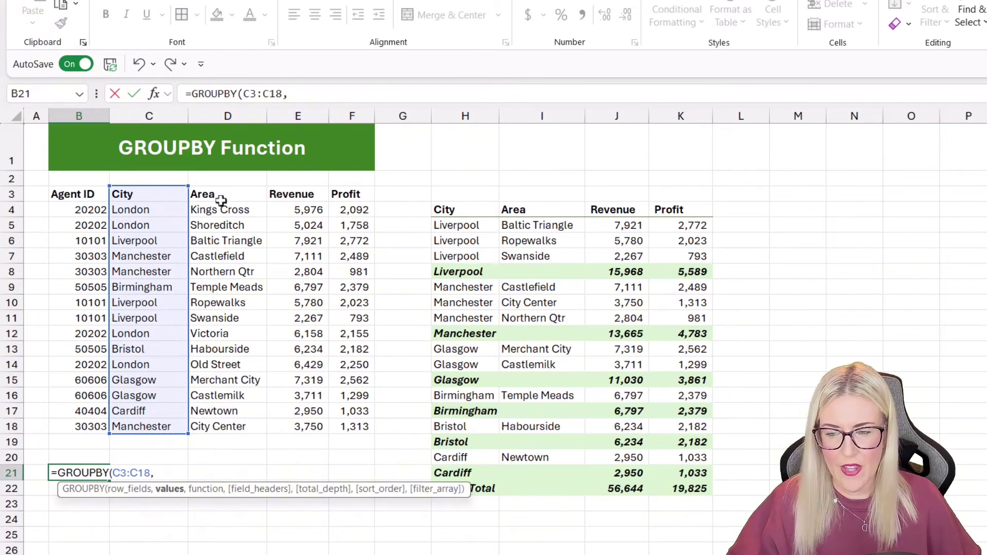
left_click(218, 194)
left_click_drag(218, 194, 214, 425)
type(",")
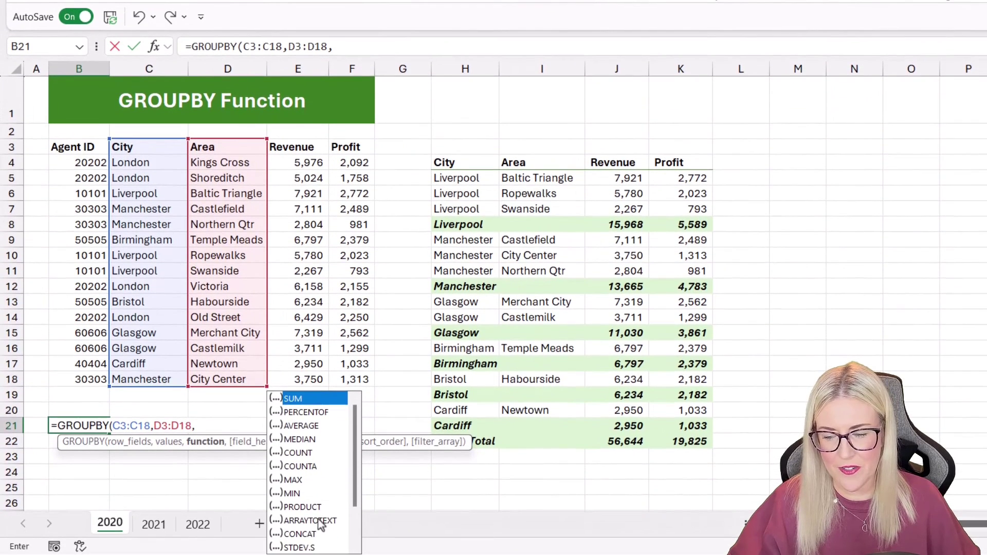
double_click(317, 521)
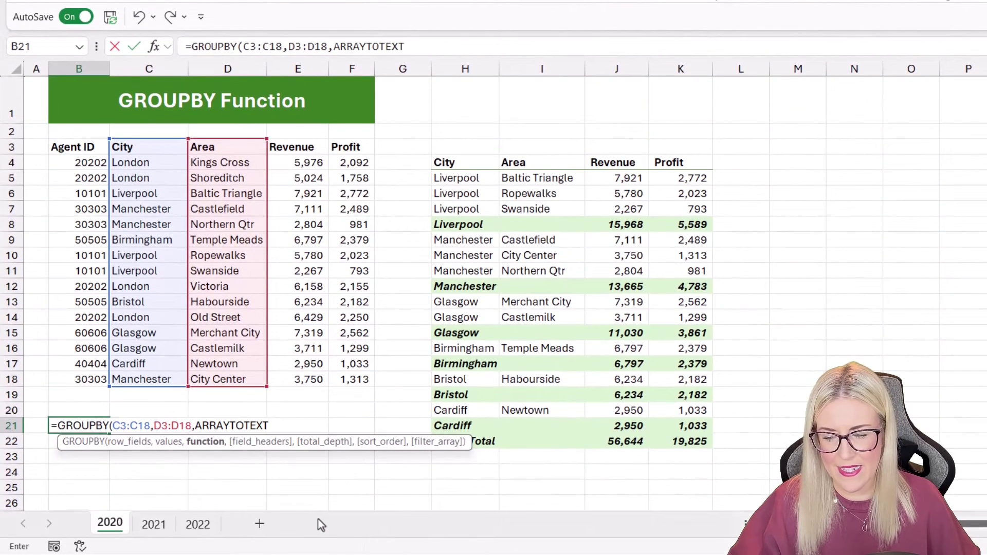
type(")")
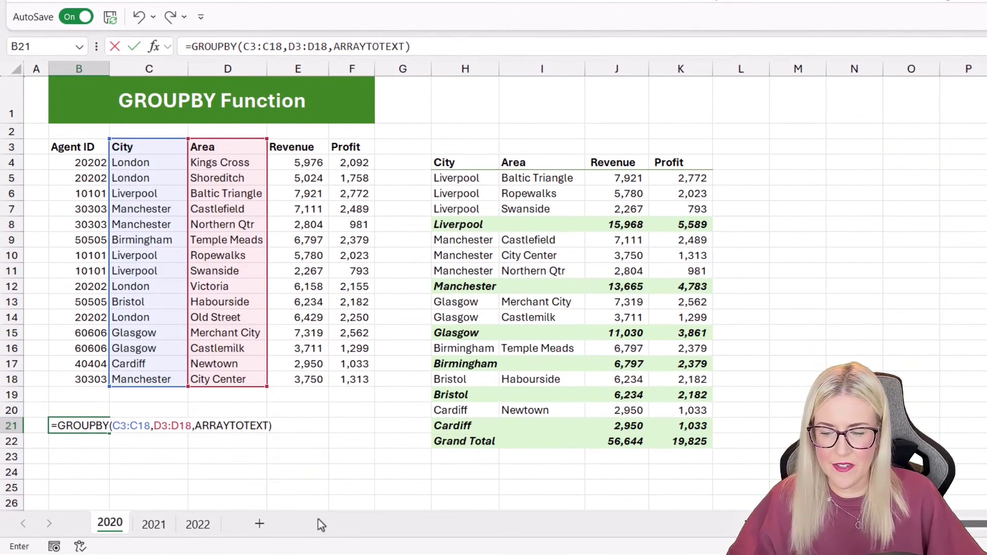
key("Return")
Check the spilled city rows, such as Birmingham and Bristol, and the Total row.
scroll(172, 357, "down", 3)
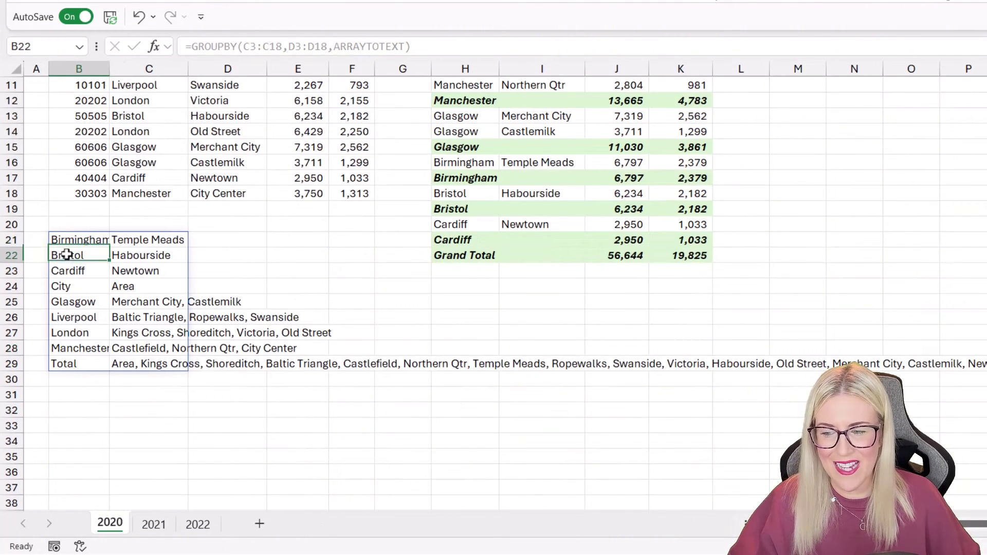
key("Down")
key("Down")
key("Down")
left_click(134, 239)
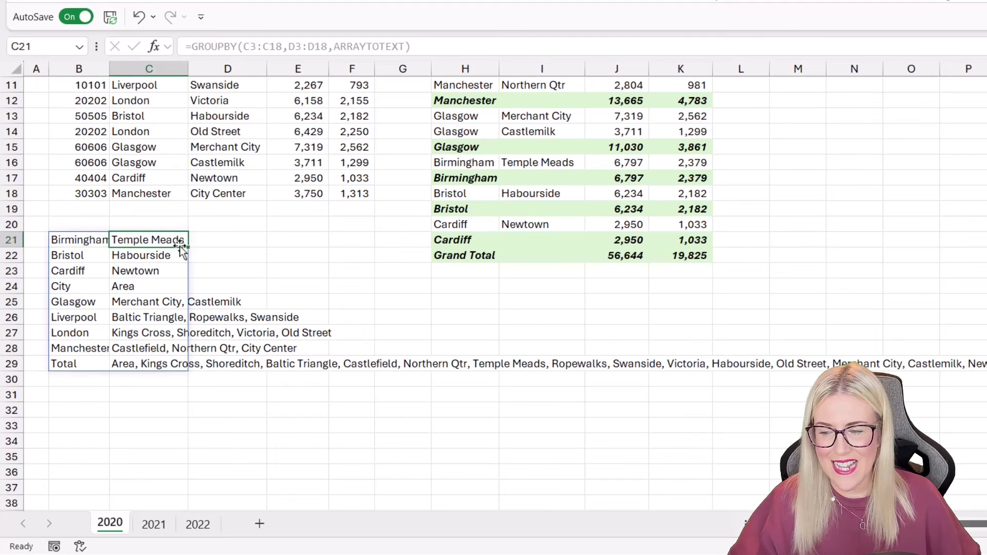
left_click(154, 255)
key("Down")
key("Down")
key("Down")
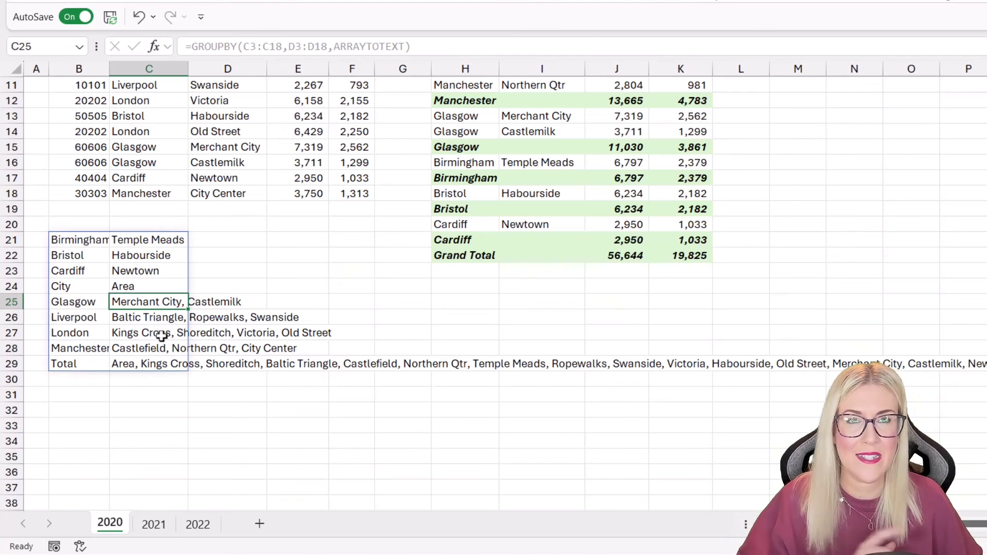
left_click(105, 366)
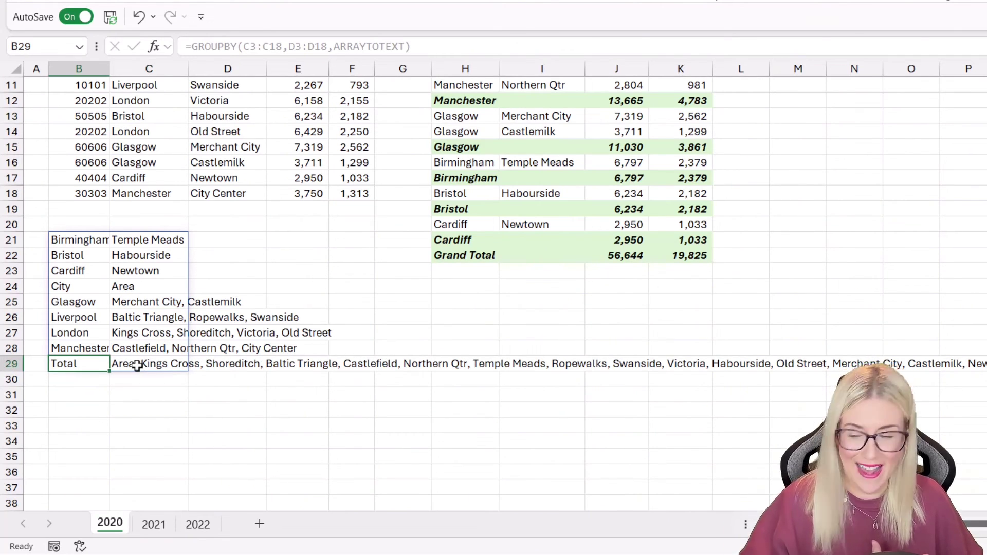
left_click(83, 244)
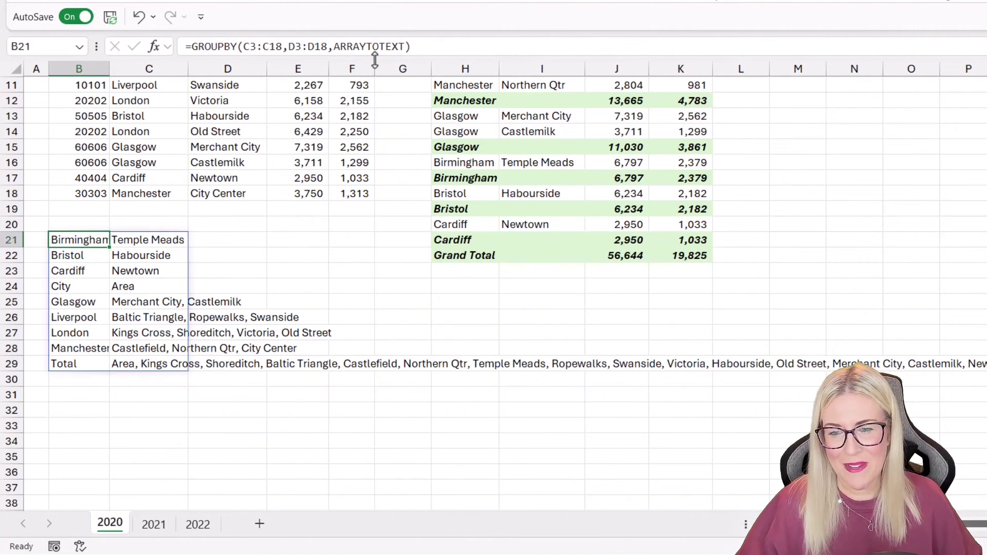
Change B21's formula to =GROUPBY(C3:C18,D3:D18,ARRAYTOTEXT,3,0).
left_click(432, 41)
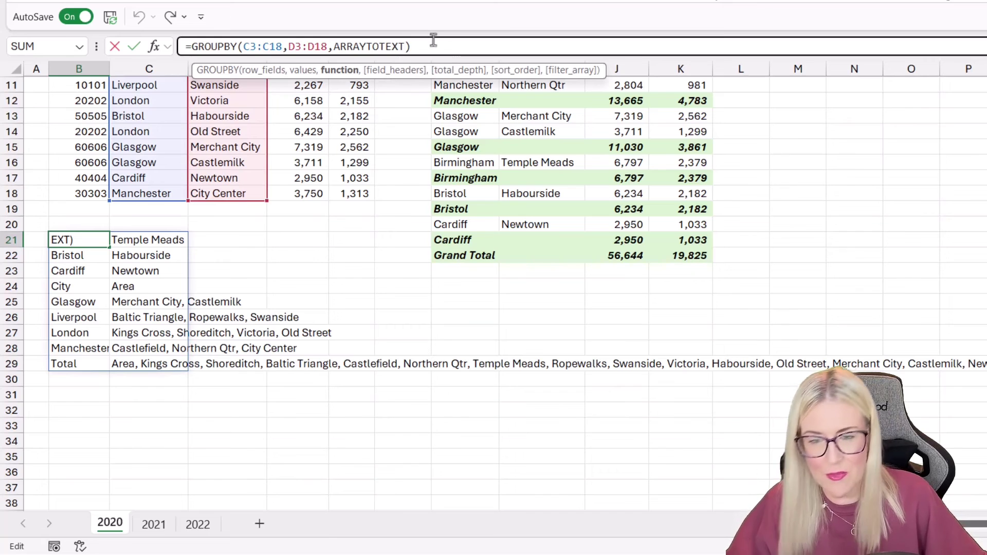
type(",")
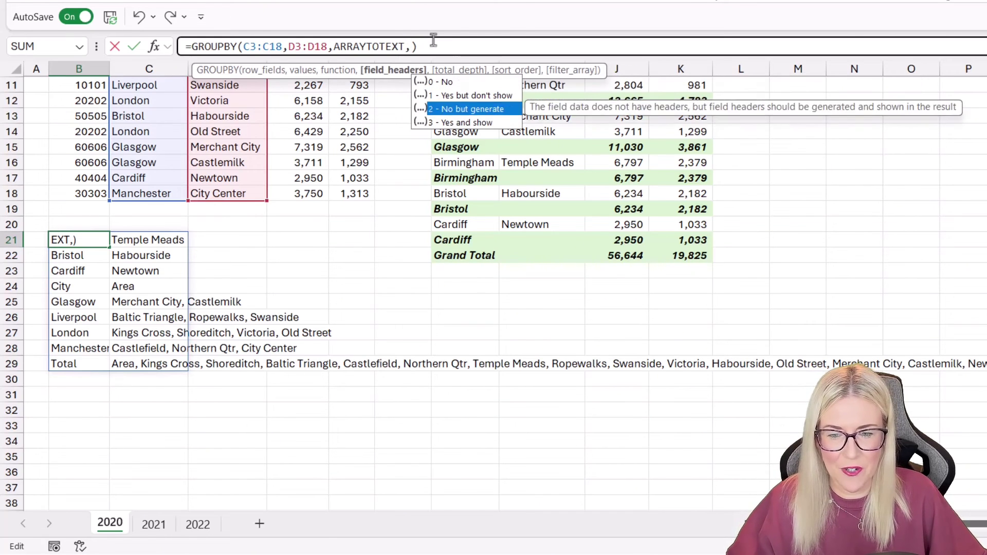
key("Down")
key("Tab")
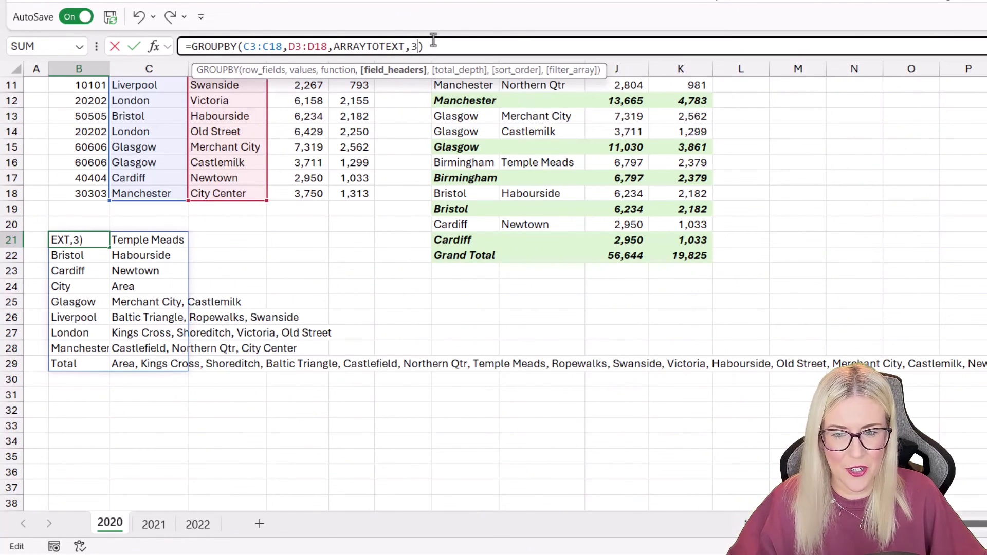
type(",")
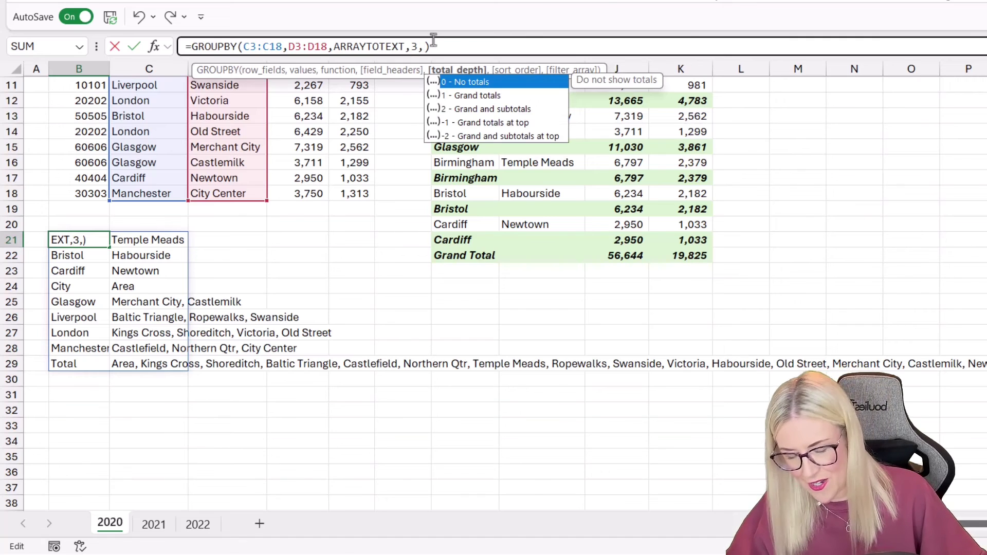
type("0")
key("Return")
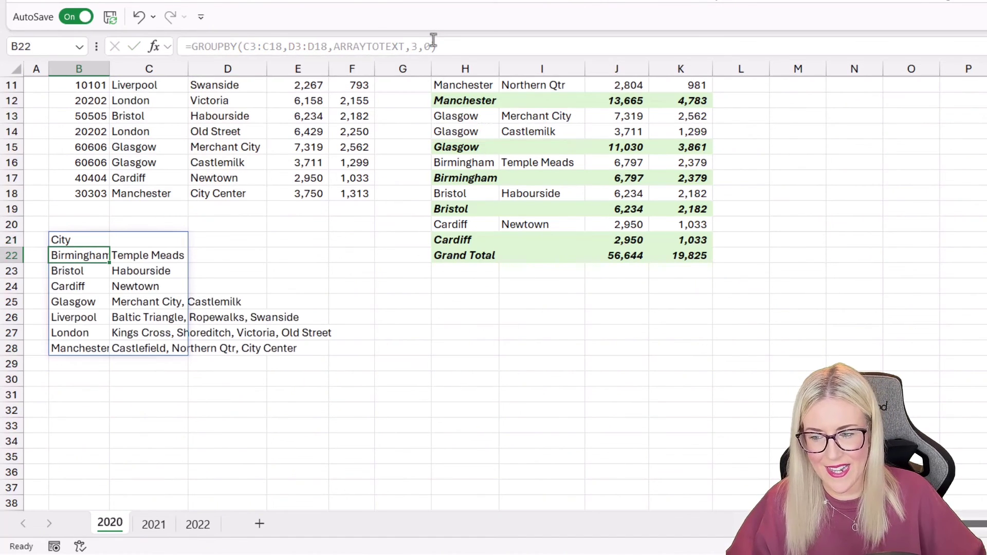
left_click(115, 285)
left_click(272, 321)
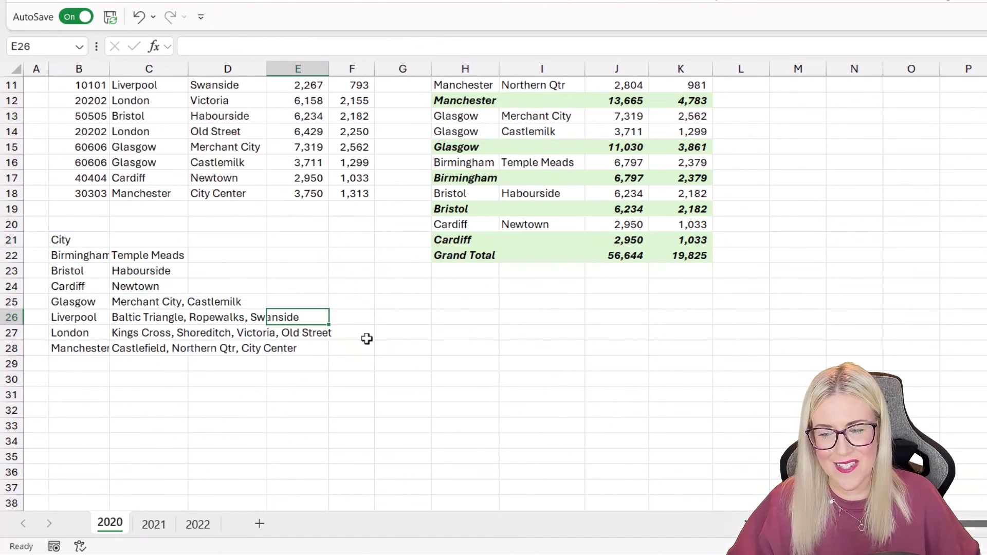
left_click(351, 239)
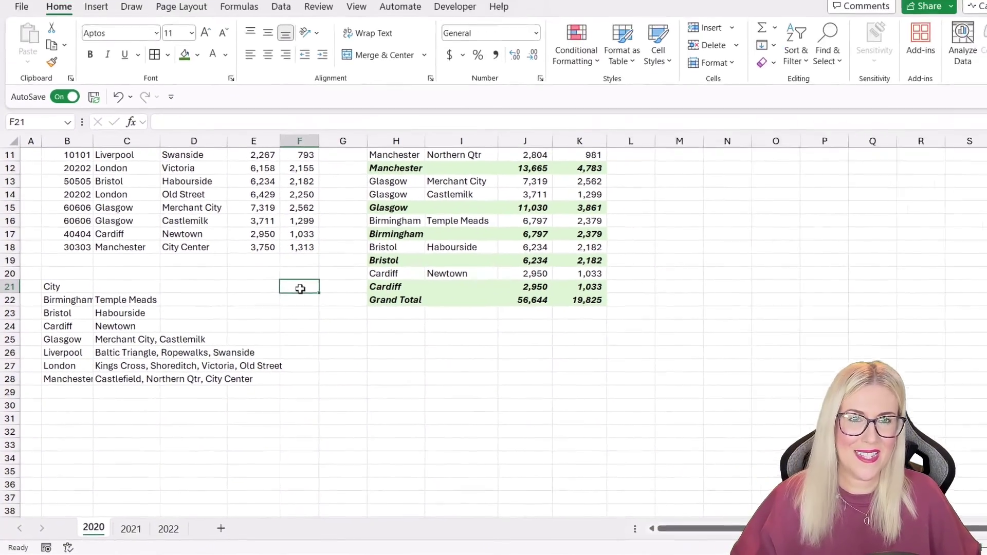
scroll(281, 305, "up", 4)
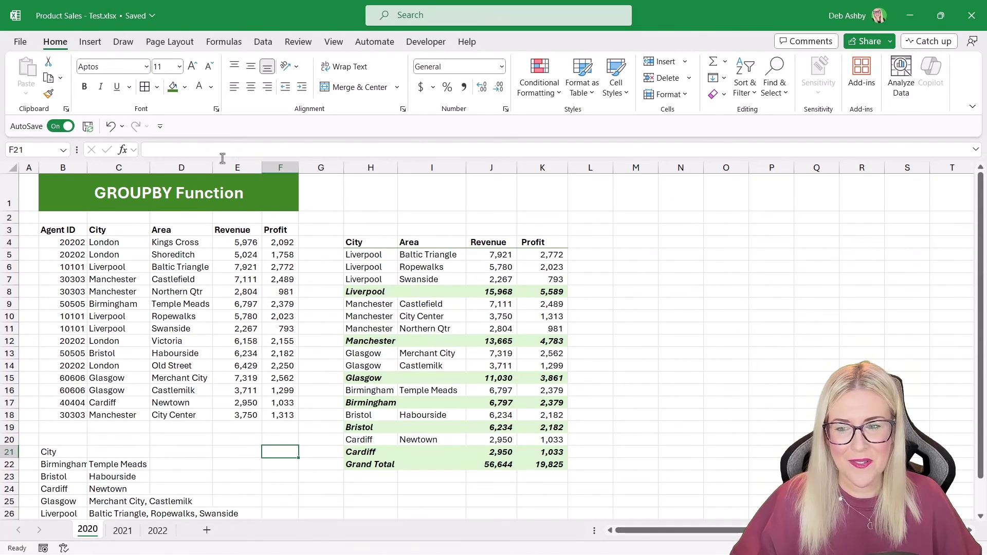
left_click(360, 243)
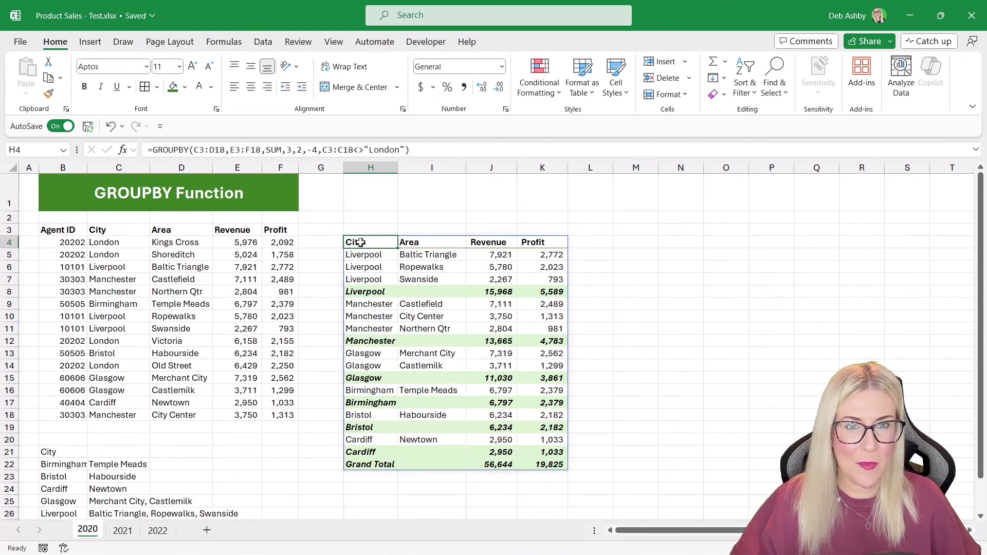
left_click(268, 150)
left_click_drag(266, 150, 281, 151)
key("BackSpace")
key("BackSpace")
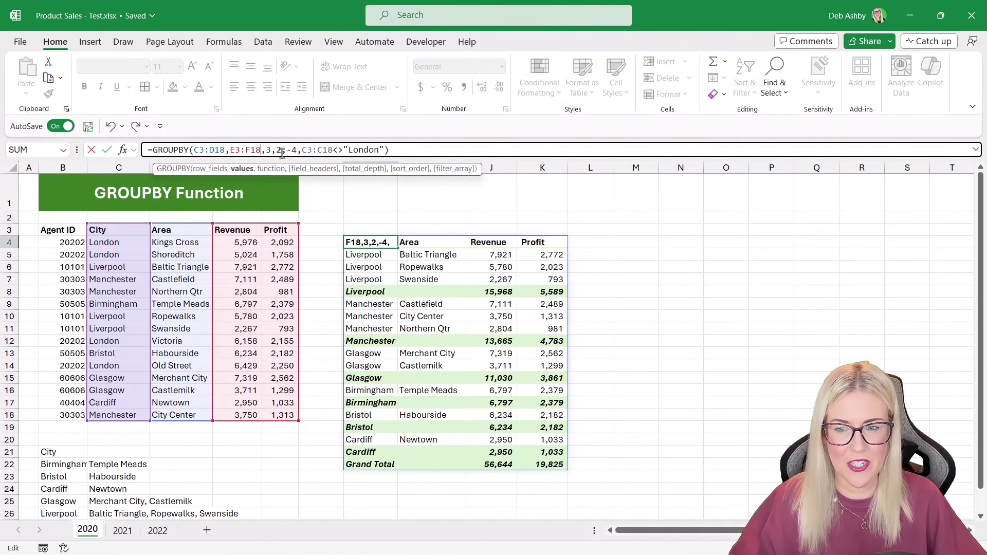
type(",")
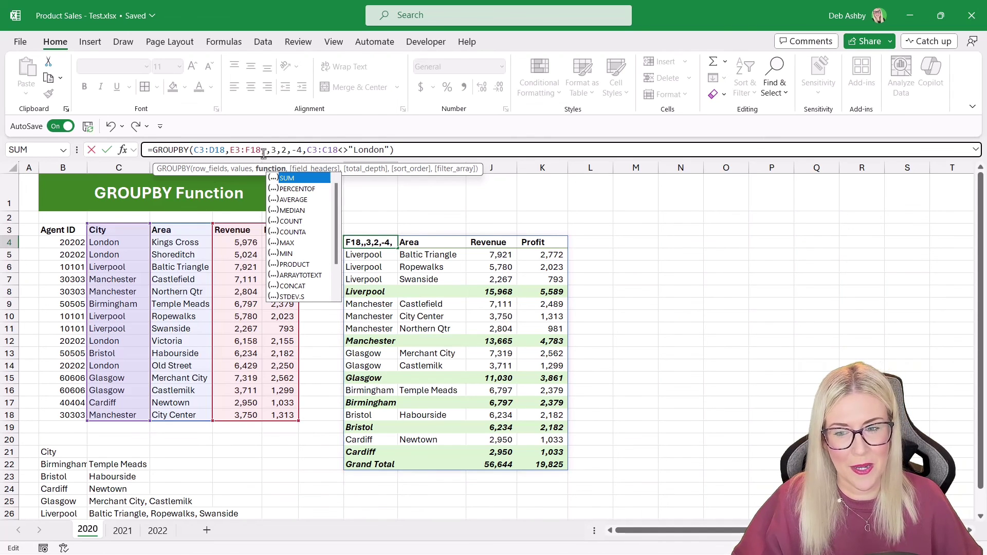
double_click(288, 179)
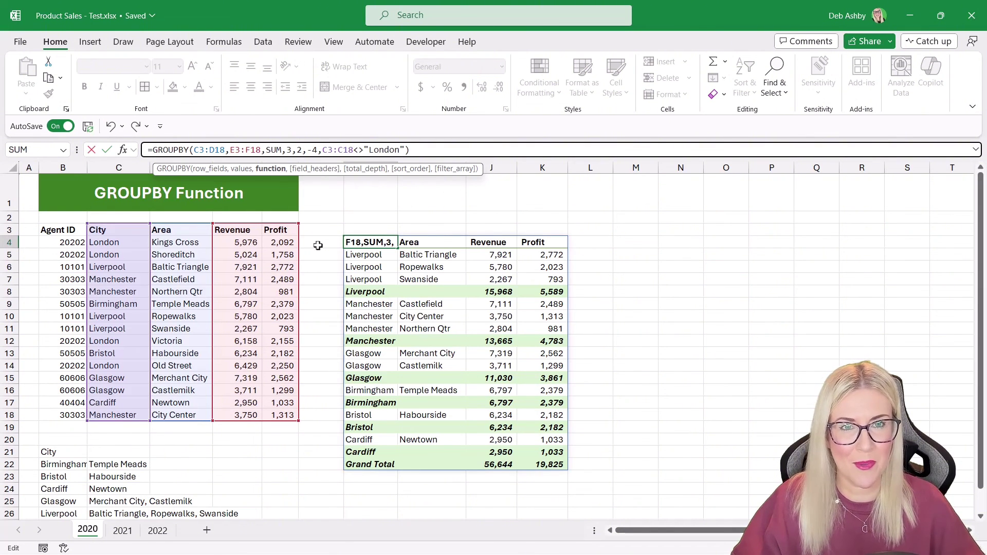
key("Return")
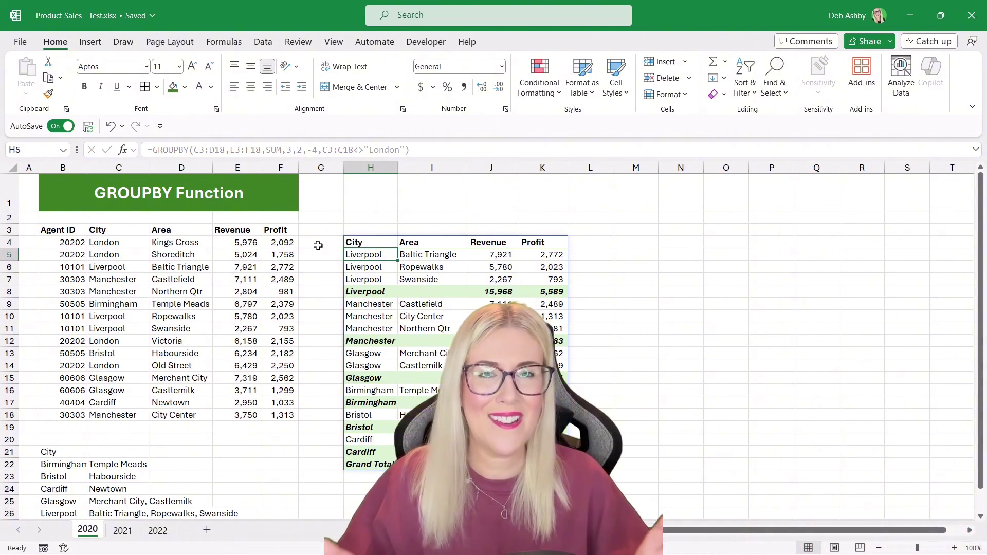